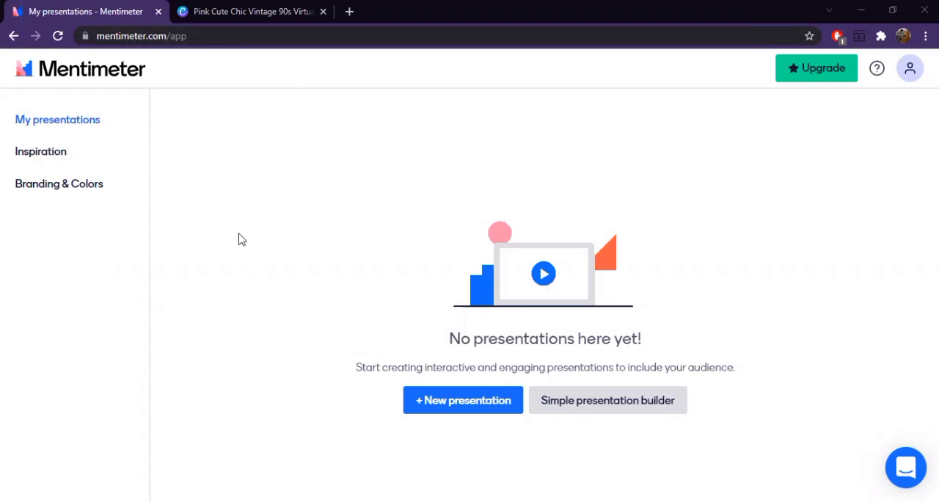
# - Create a new presentation named My First Presentation and make its first slide a Heading slide
pyautogui.click(462, 408)
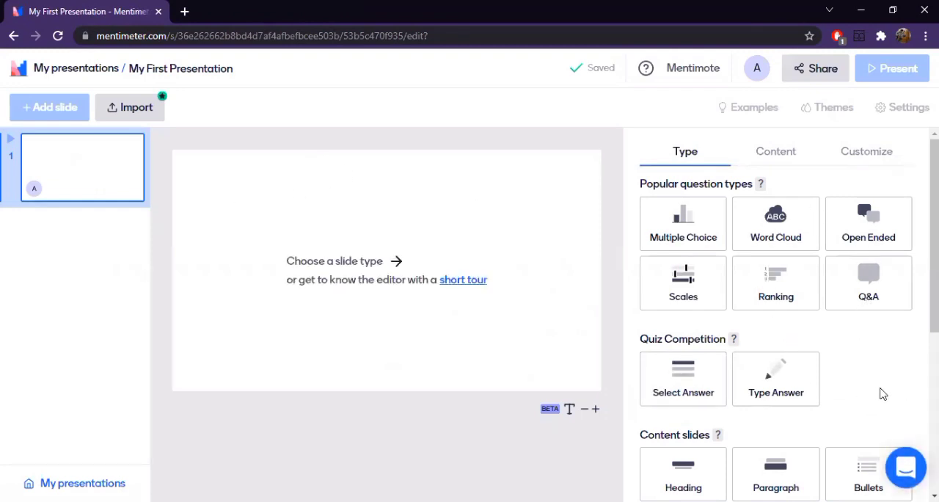
pyautogui.scroll(-4, 862, 370)
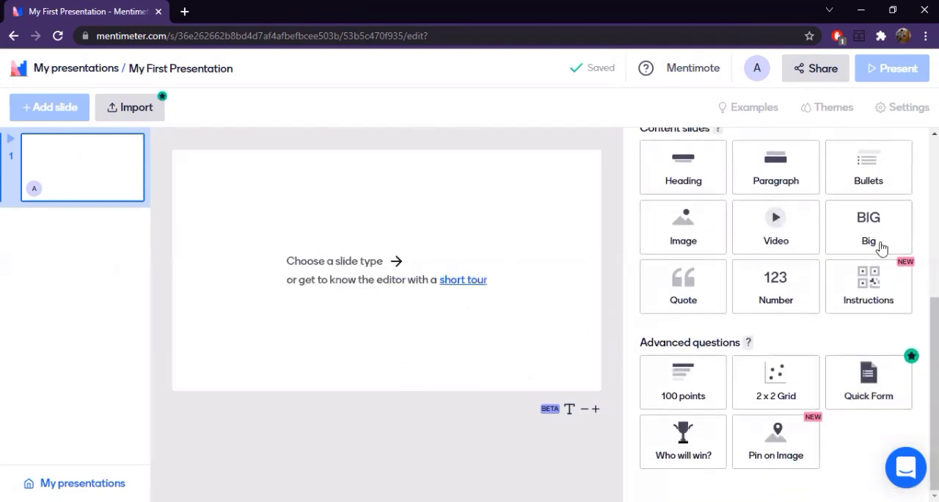
pyautogui.scroll(5, 819, 294)
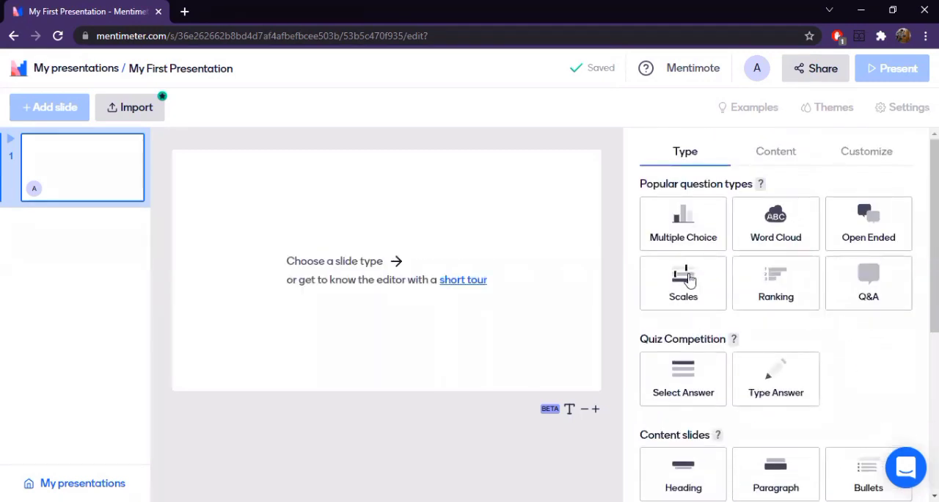
pyautogui.scroll(-5, 827, 390)
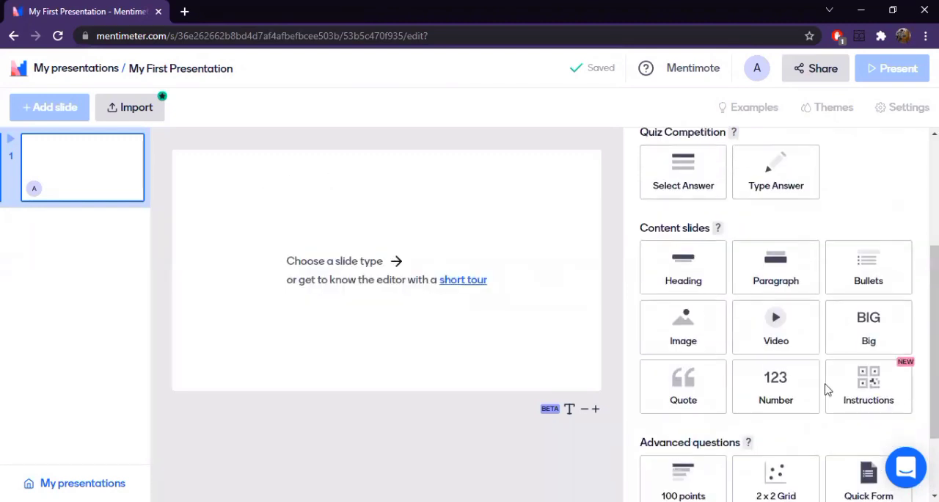
pyautogui.scroll(5, 859, 424)
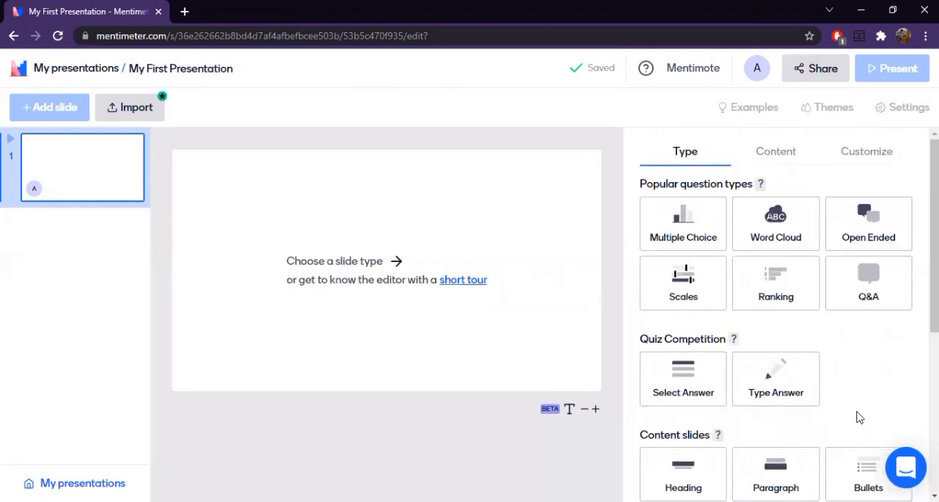
pyautogui.scroll(-4, 811, 409)
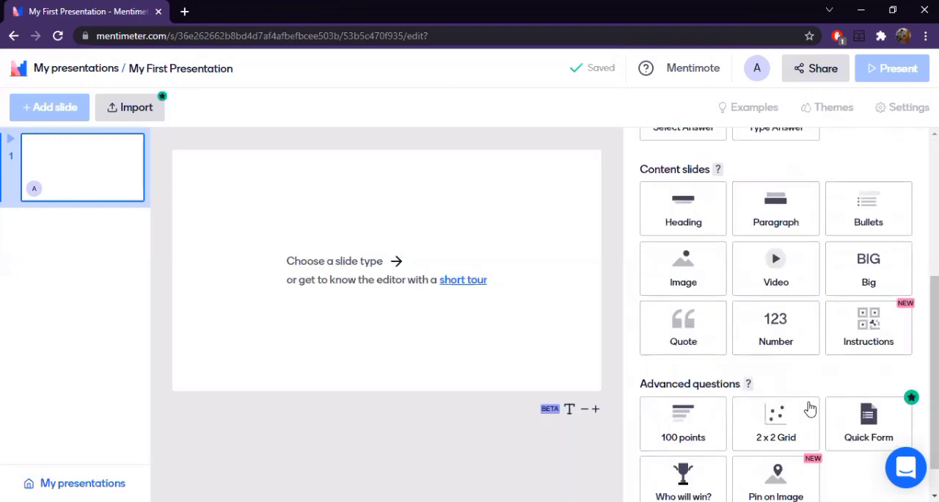
pyautogui.scroll(3, 811, 408)
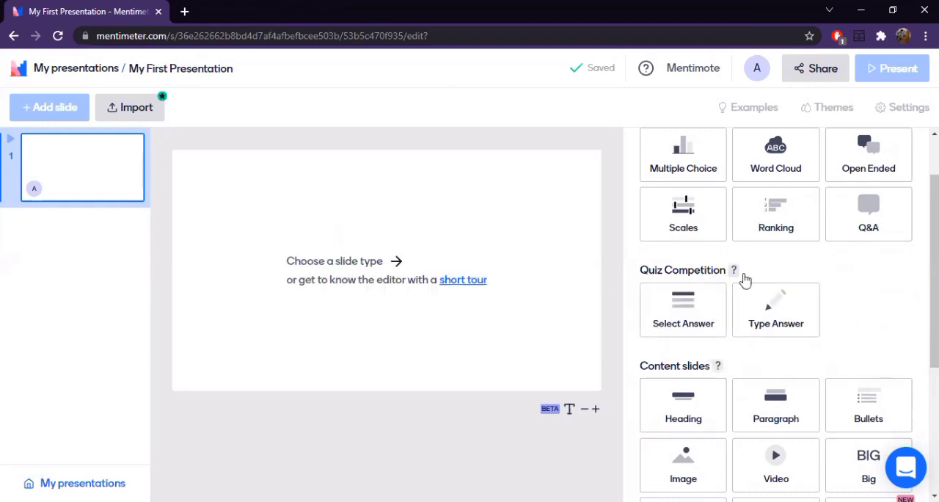
pyautogui.scroll(-3, 788, 391)
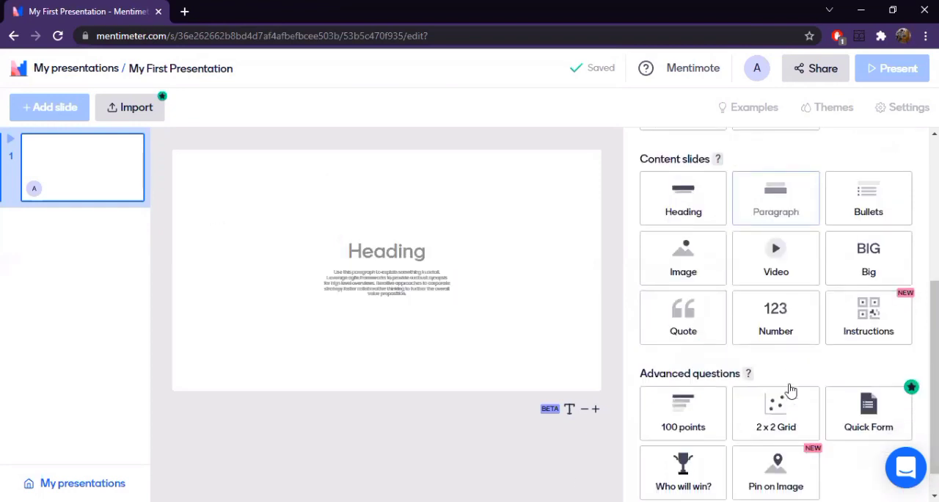
pyautogui.click(691, 203)
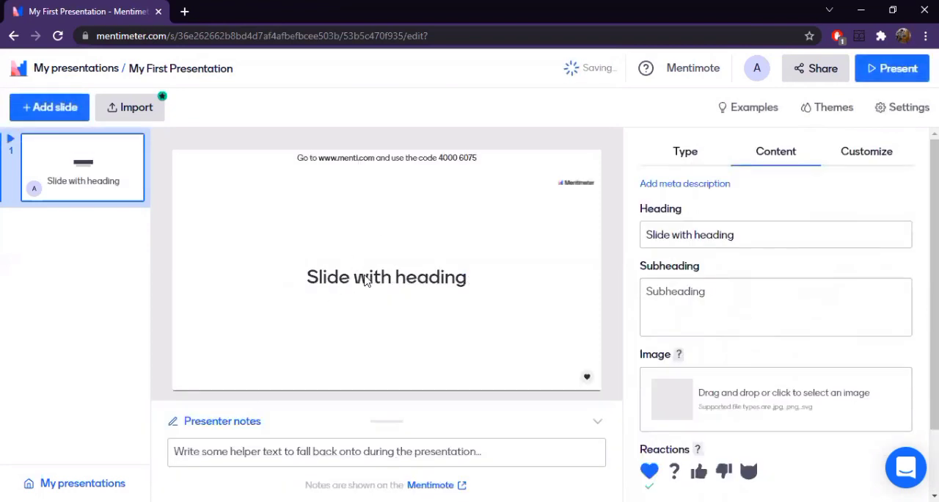
# - Replace the first slide's default heading with the copied title "Pengertian administrasi"
pyautogui.click(647, 227)
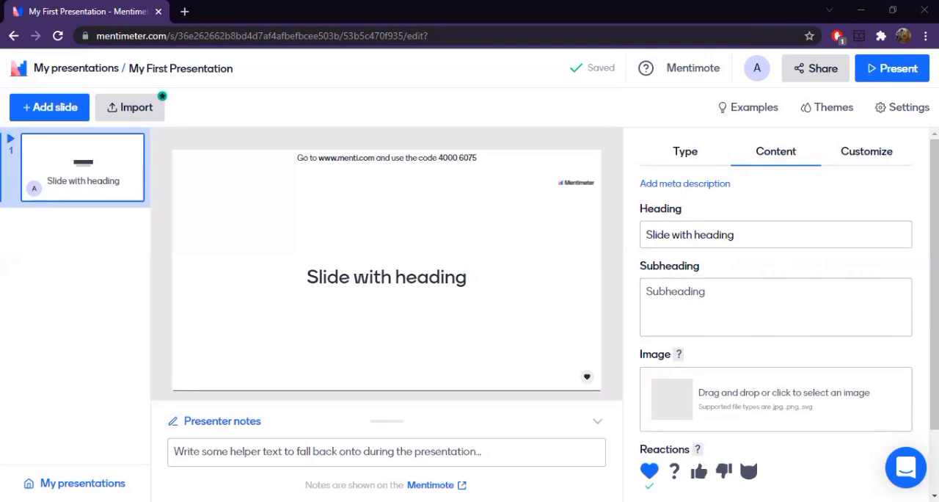
pyautogui.rightClick(686, 241)
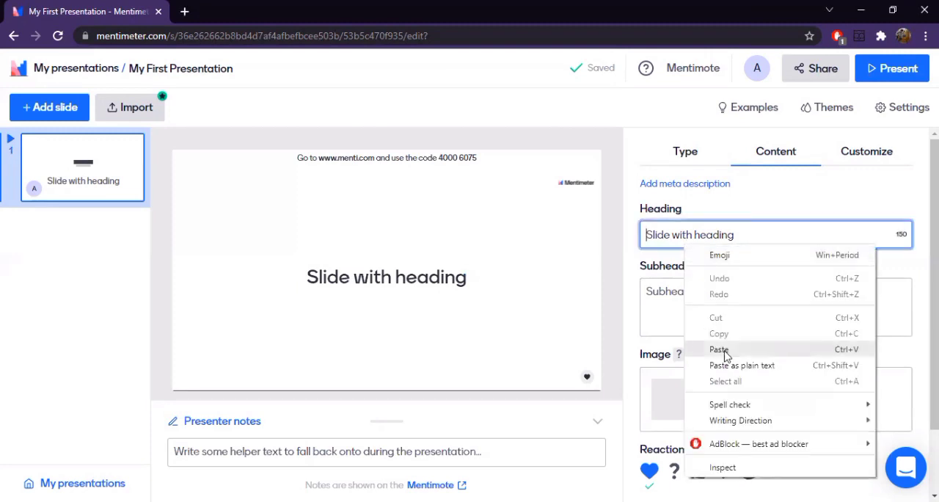
pyautogui.click(683, 349)
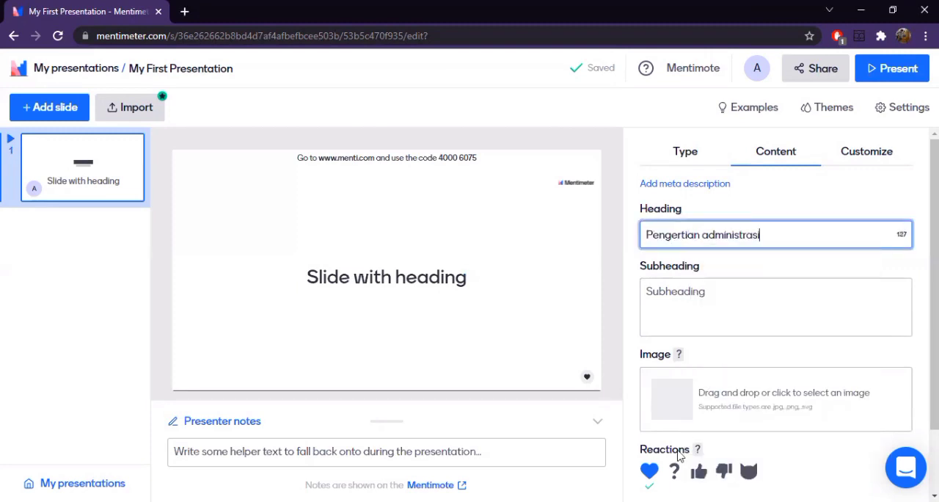
# - Fill the subheading with the copied, attributed definition of administrasi as "penyusunan dan pencatatan data/informasi secara sistematis"
pyautogui.click(716, 317)
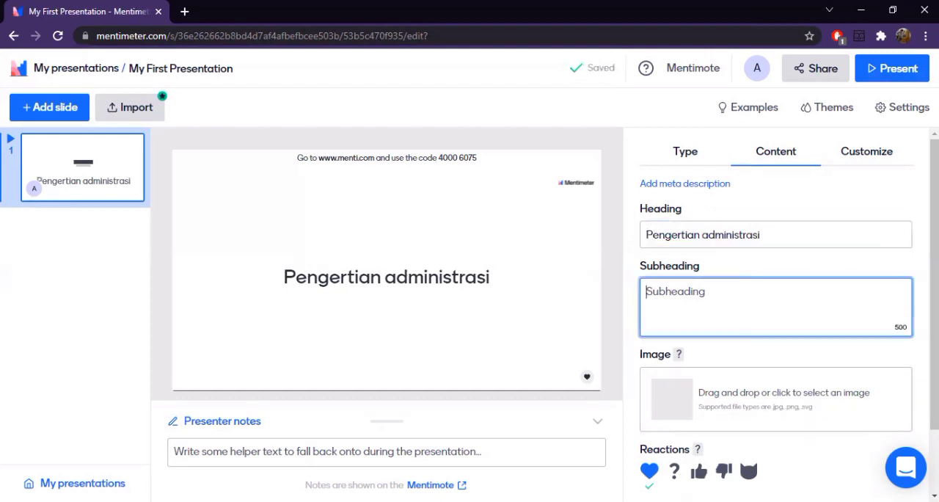
pyautogui.hotkey('alt', 'Tab')
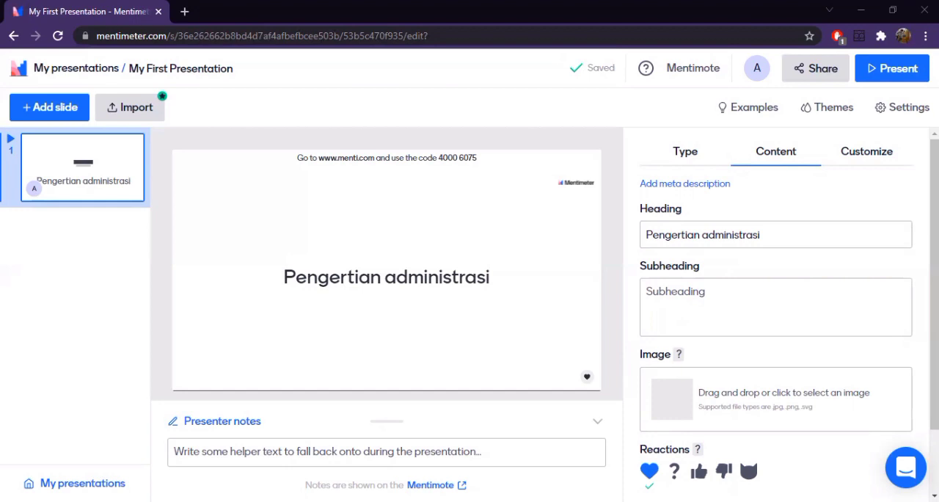
pyautogui.rightClick(664, 301)
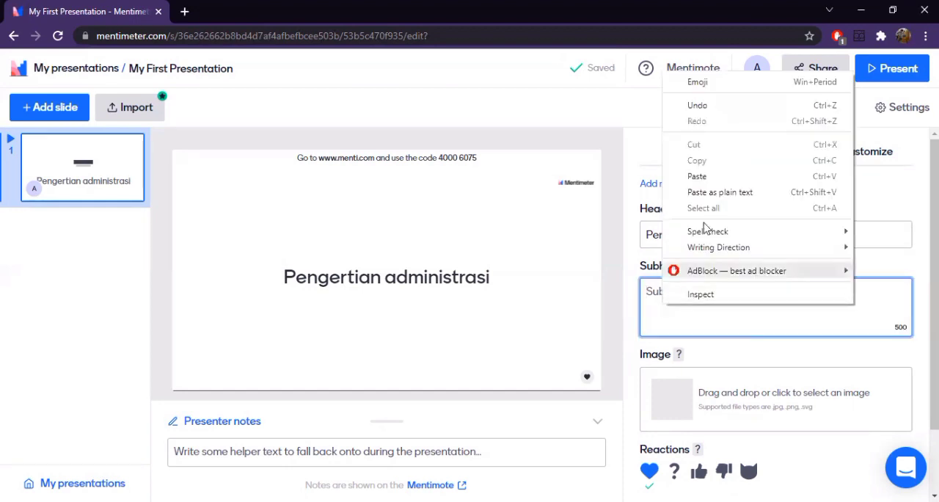
pyautogui.click(720, 179)
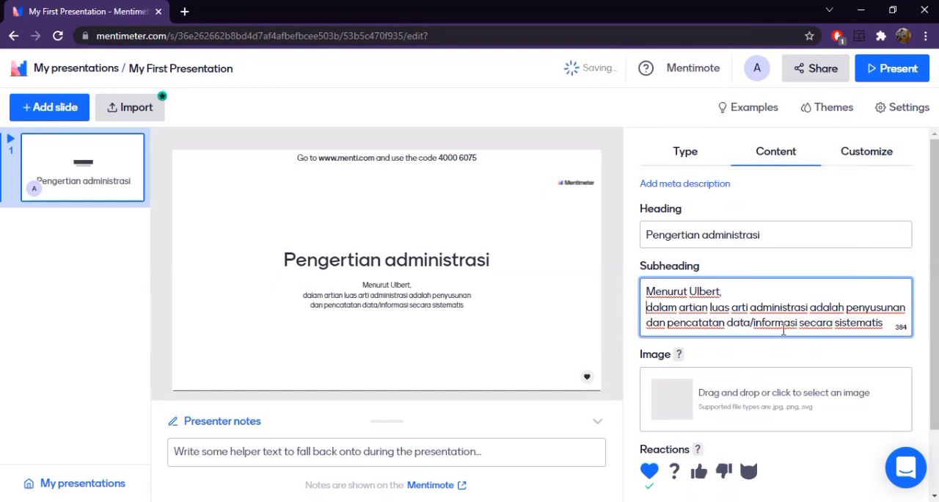
# - Join the attribution and the definition on one line in the subheading, keeping a line break before "dan pencatatan"
pyautogui.press('BackSpace')
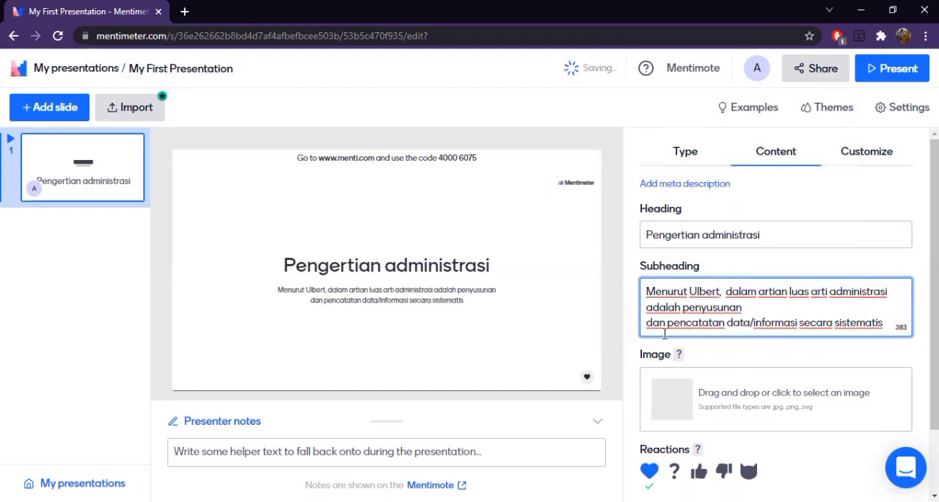
pyautogui.click(654, 324)
pyautogui.press('BackSpace')
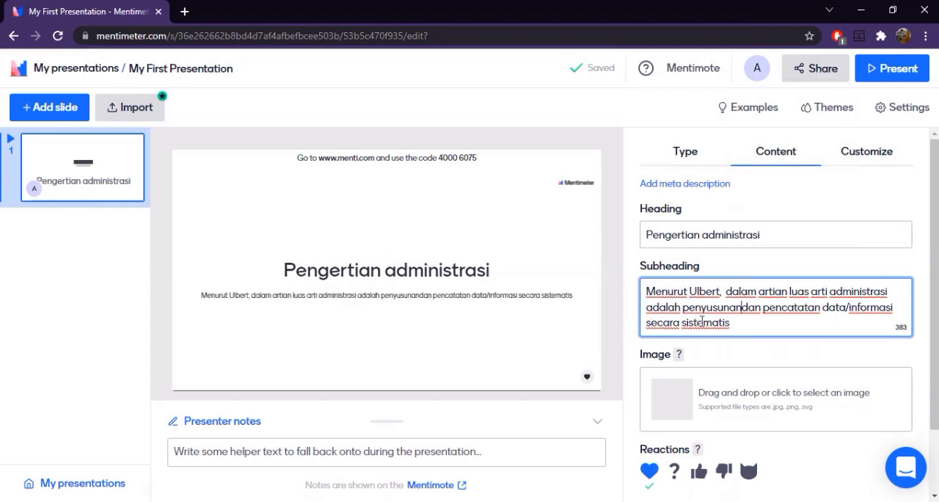
pyautogui.press('Return')
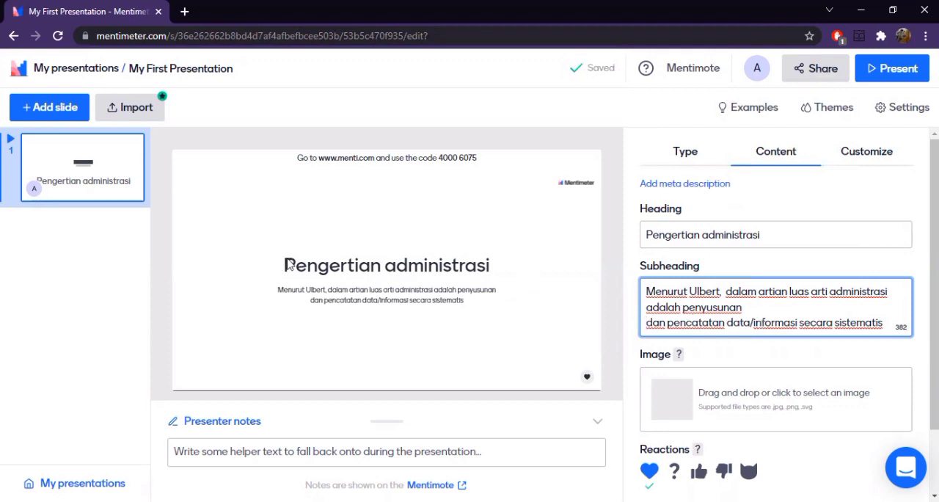
pyautogui.scroll(-2, 679, 320)
pyautogui.scroll(2, 679, 320)
pyautogui.click(113, 267)
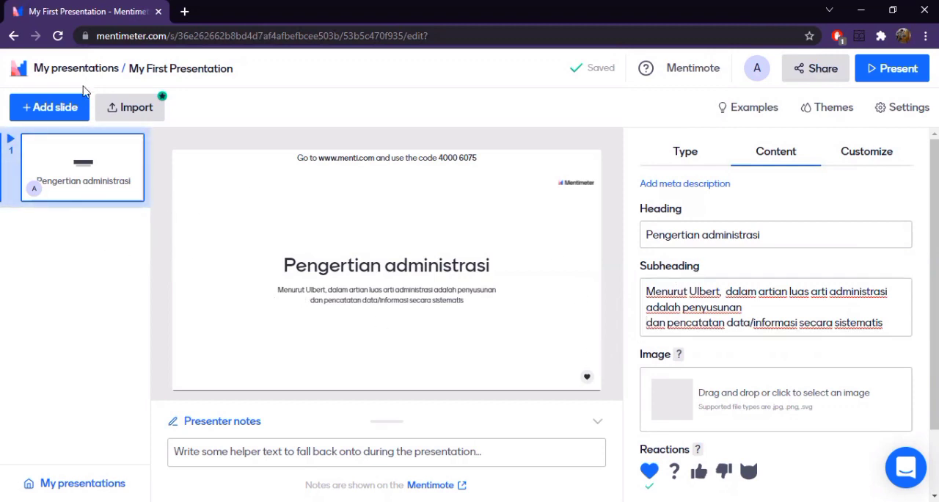
# - Add a Multiple Choice slide with the question "administrasi adalah penyusunan dan pencatatan data/informasi secara sistematis"
pyautogui.click(20, 110)
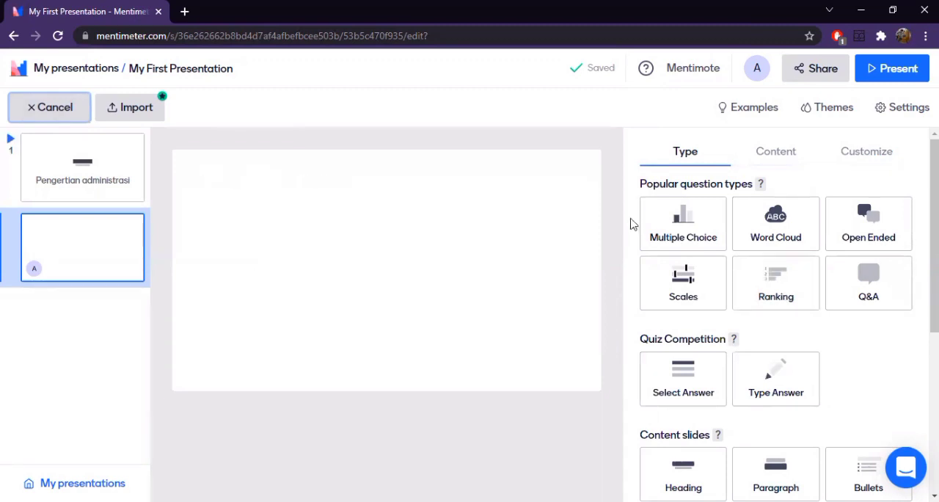
pyautogui.click(696, 233)
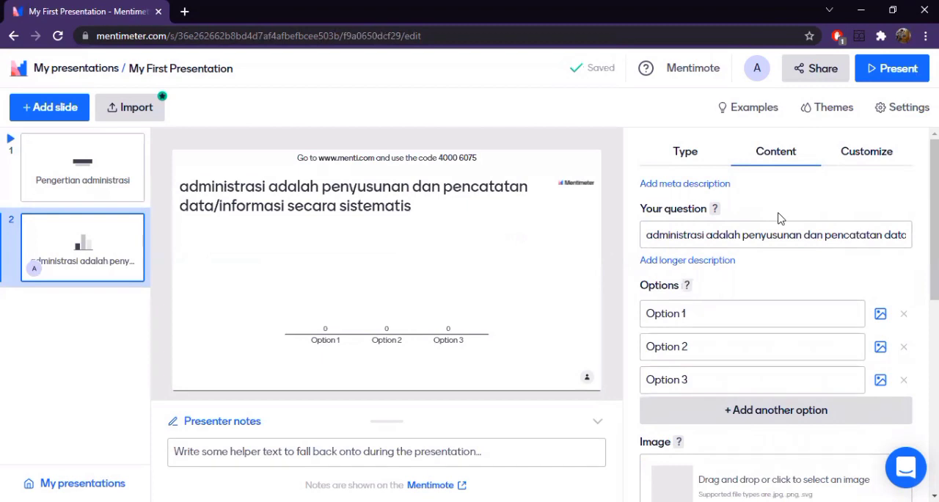
pyautogui.scroll(-4, 780, 218)
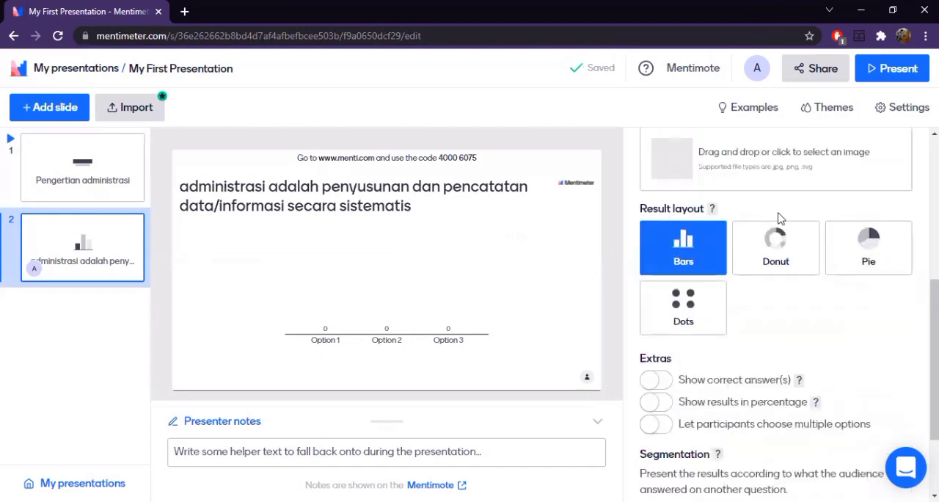
pyautogui.scroll(4, 786, 217)
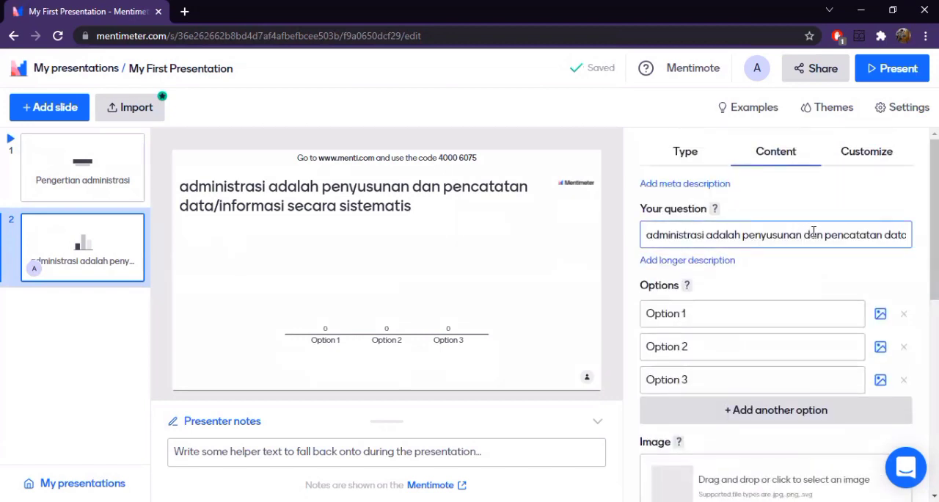
# - Extend the end of the multiple choice question with ". Pernyataan tersebut disampaikan oleh...."
pyautogui.click(891, 232)
pyautogui.press('Right')
pyautogui.press('Right')
pyautogui.press('Right')
pyautogui.press('Right')
pyautogui.press('Right')
pyautogui.press('Right')
pyautogui.press('Right')
pyautogui.press('Right')
pyautogui.press('Right')
pyautogui.press('Right')
pyautogui.press('Right')
pyautogui.press('Right')
pyautogui.press('Right')
pyautogui.press('Right')
pyautogui.press('Right')
pyautogui.press('Right')
pyautogui.press('Right')
pyautogui.press('Right')
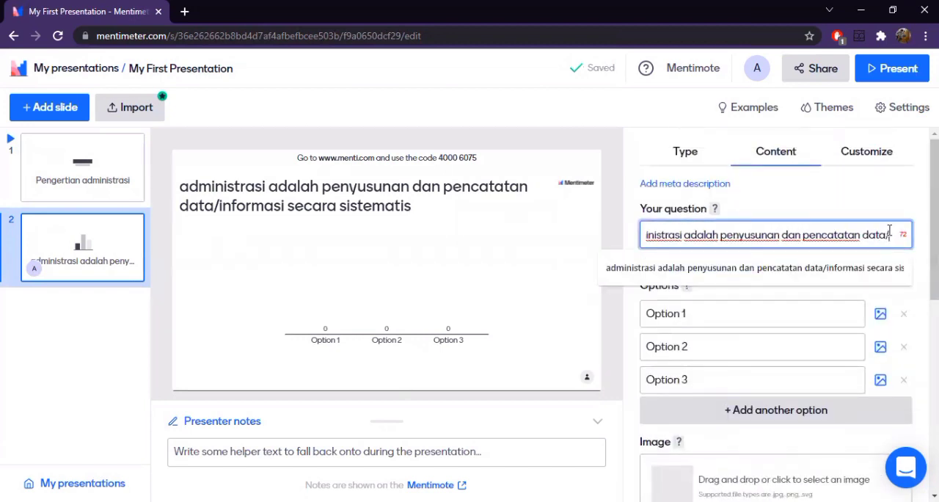
pyautogui.press('Right')
pyautogui.press('Right')
pyautogui.press('Right')
pyautogui.press('Right')
pyautogui.press('Right')
pyautogui.press('Right')
pyautogui.press('Right')
pyautogui.press('Right')
pyautogui.press('Right')
pyautogui.press('Right')
pyautogui.press('Right')
pyautogui.press('Right')
pyautogui.press('Right')
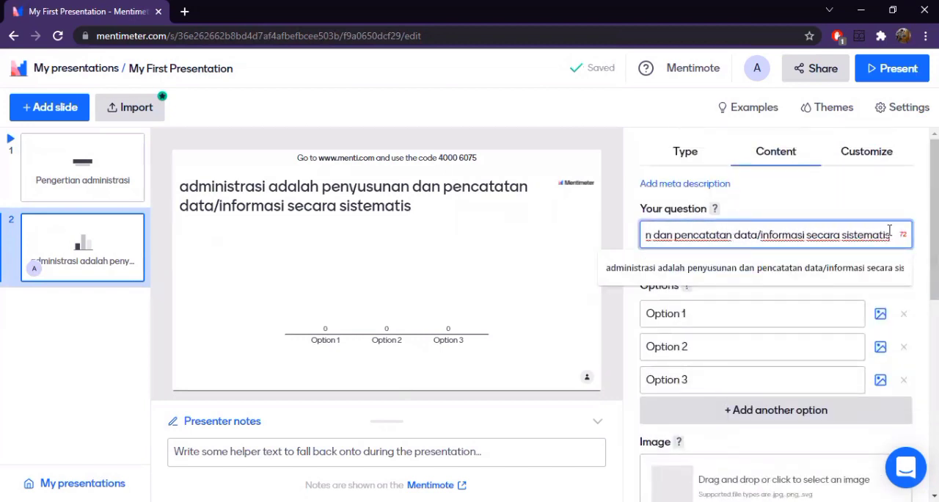
pyautogui.write('.')
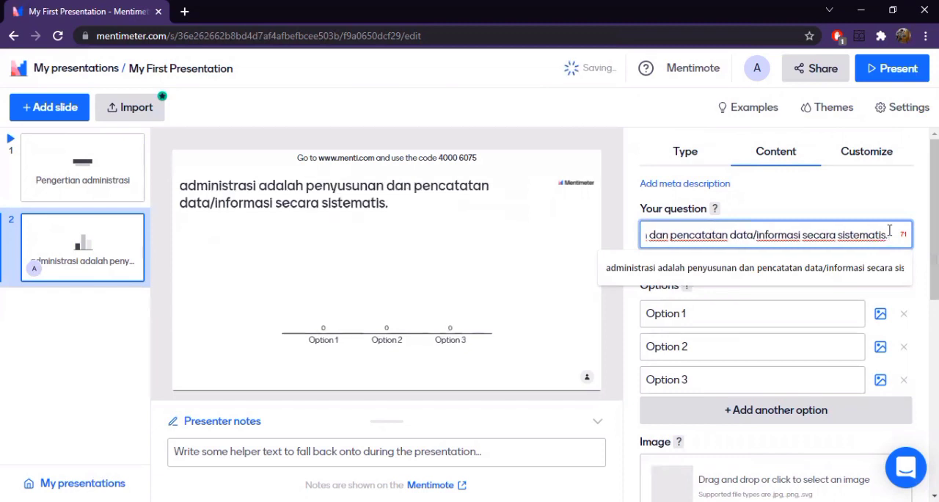
pyautogui.write(' Pernyataan')
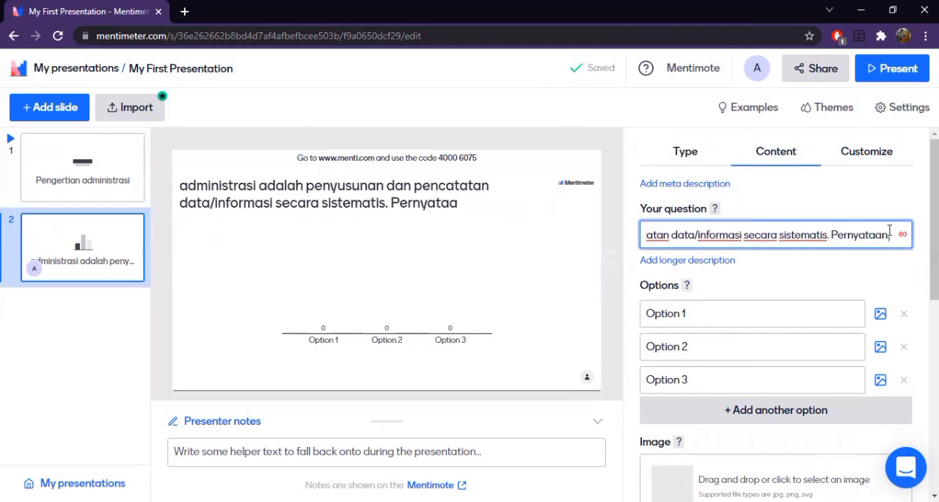
pyautogui.write(' tersebut d')
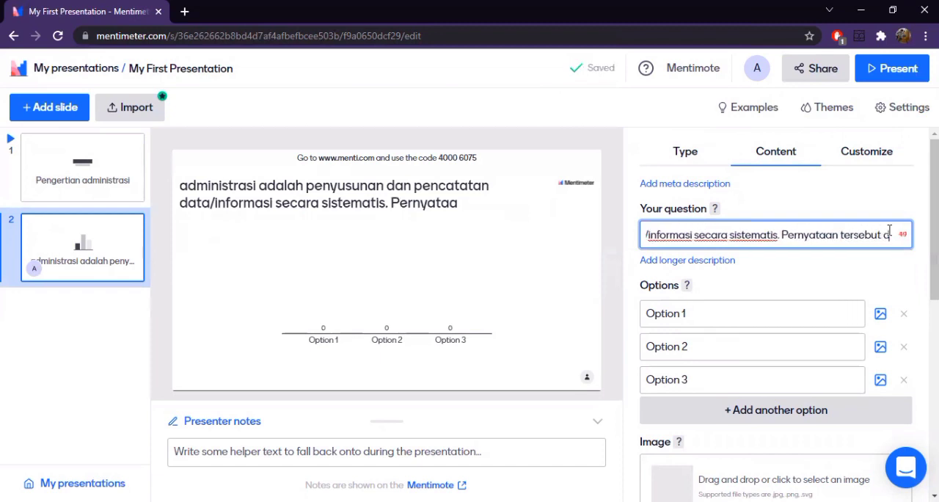
pyautogui.write('isamp')
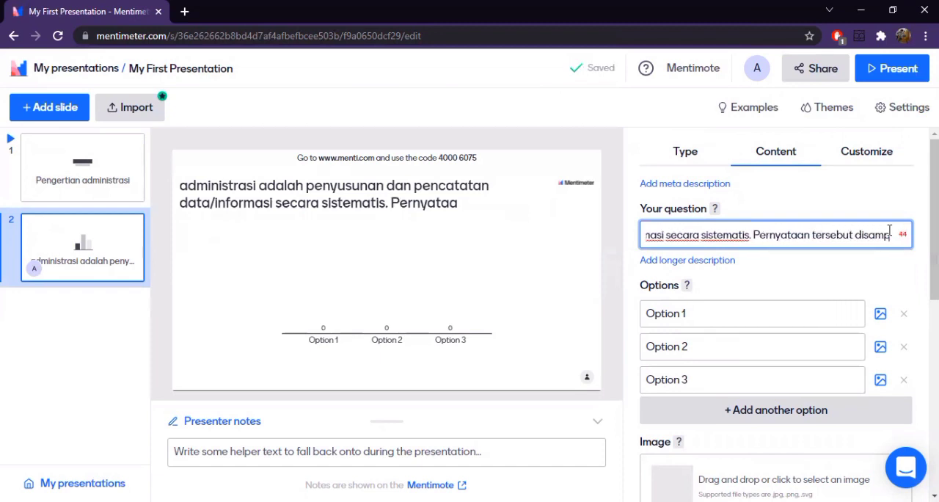
pyautogui.write('aikan')
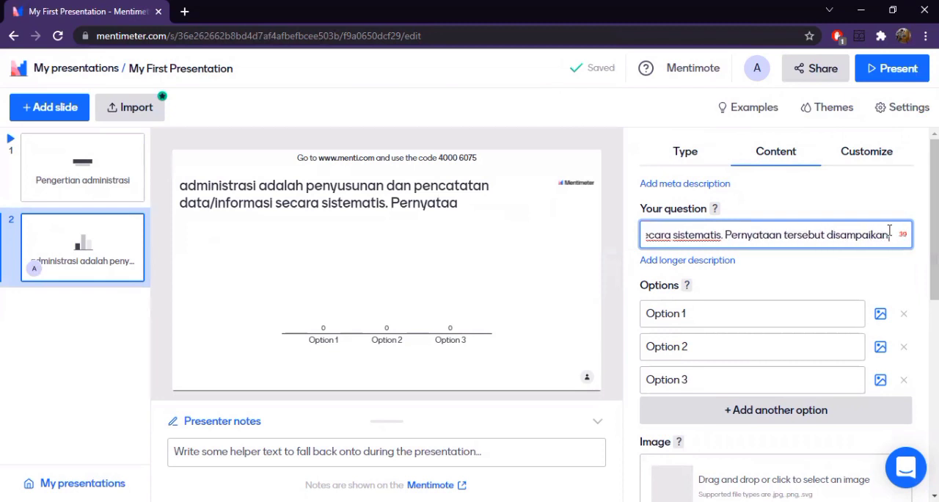
pyautogui.write(' oleh....')
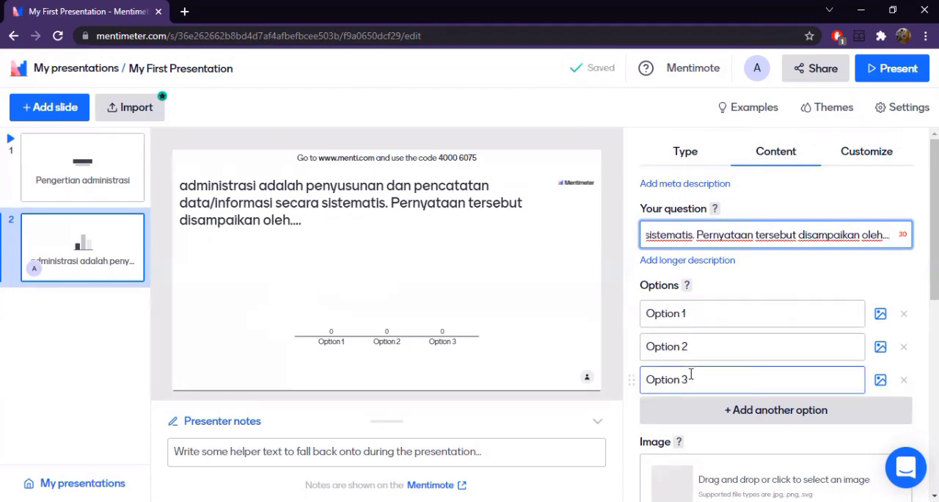
# - Enable showing the correct answer for the multiple choice question
pyautogui.scroll(-5, 665, 370)
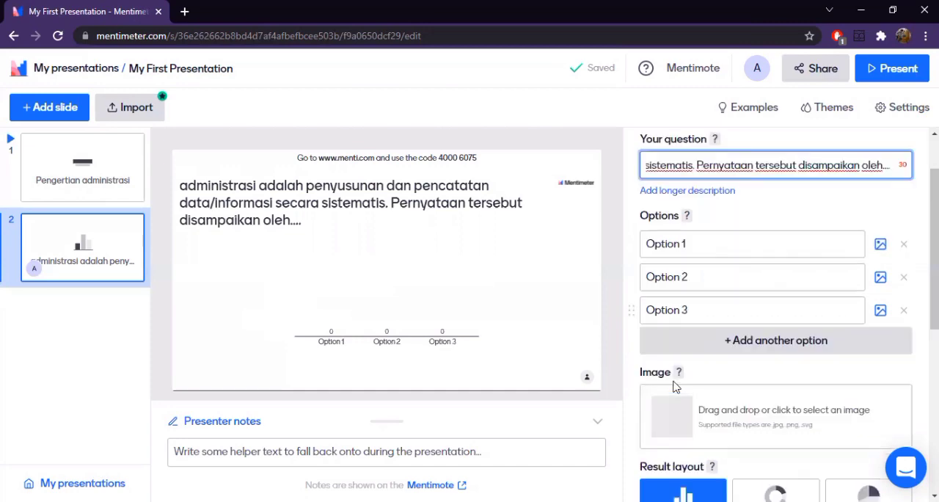
pyautogui.scroll(-2, 675, 387)
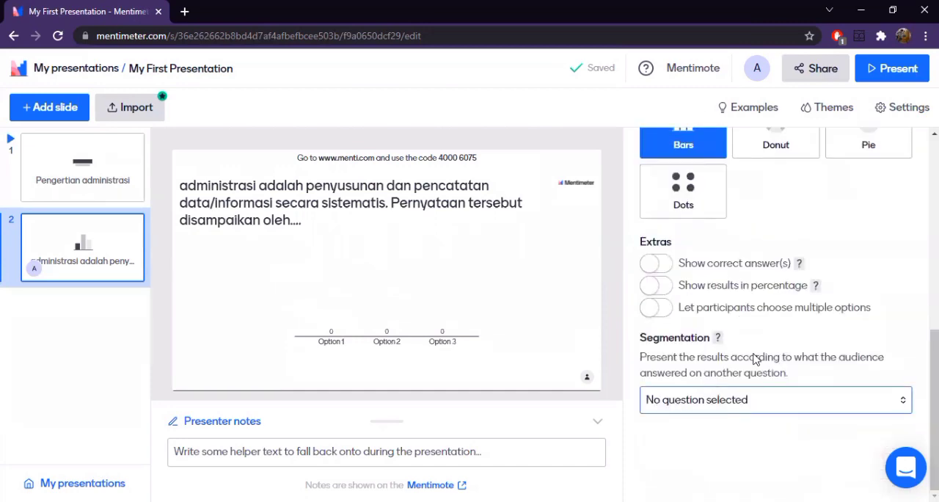
pyautogui.scroll(3, 756, 359)
pyautogui.scroll(3, 813, 353)
pyautogui.scroll(-3, 770, 384)
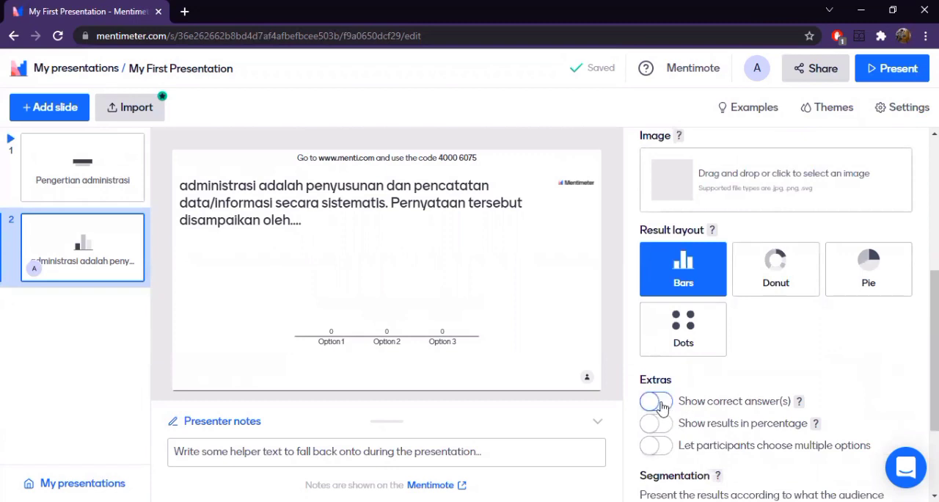
pyautogui.scroll(-1, 752, 373)
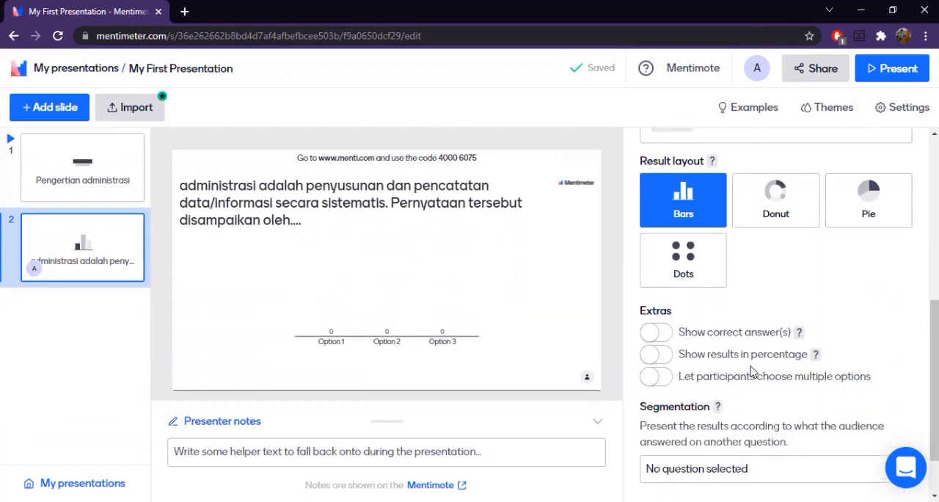
pyautogui.click(658, 334)
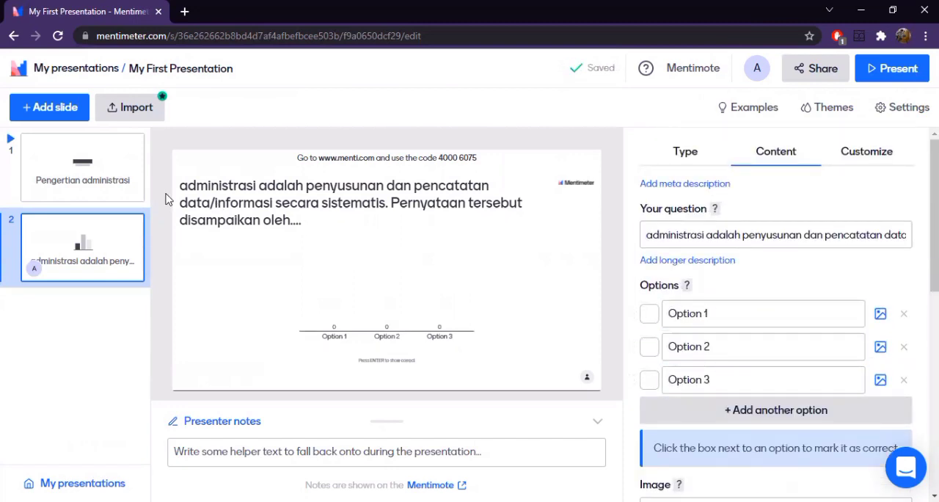
# - Fill the first three answer options with different people's names, using the definition's author as the third
pyautogui.click(714, 317)
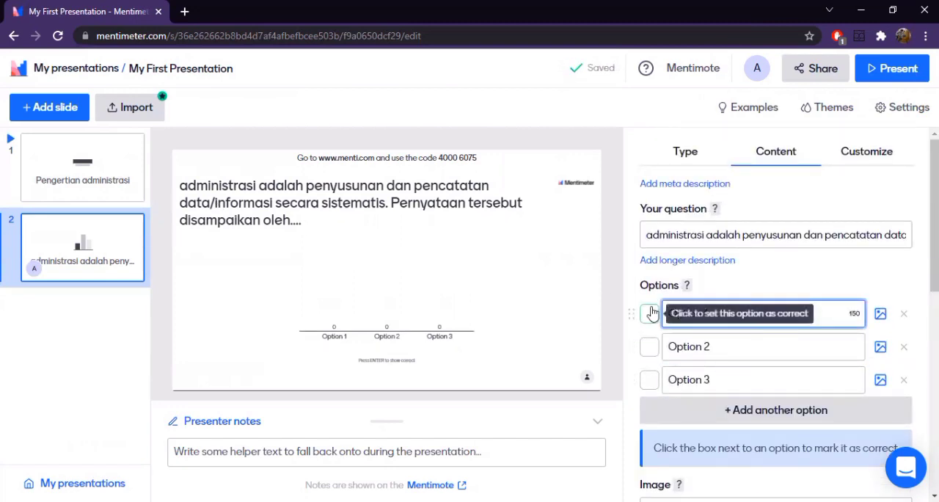
pyautogui.write('al')
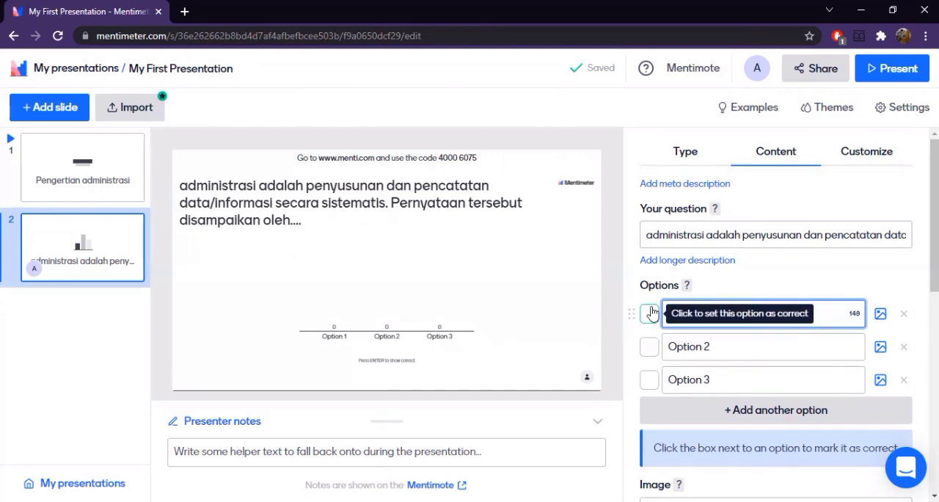
pyautogui.write('bert')
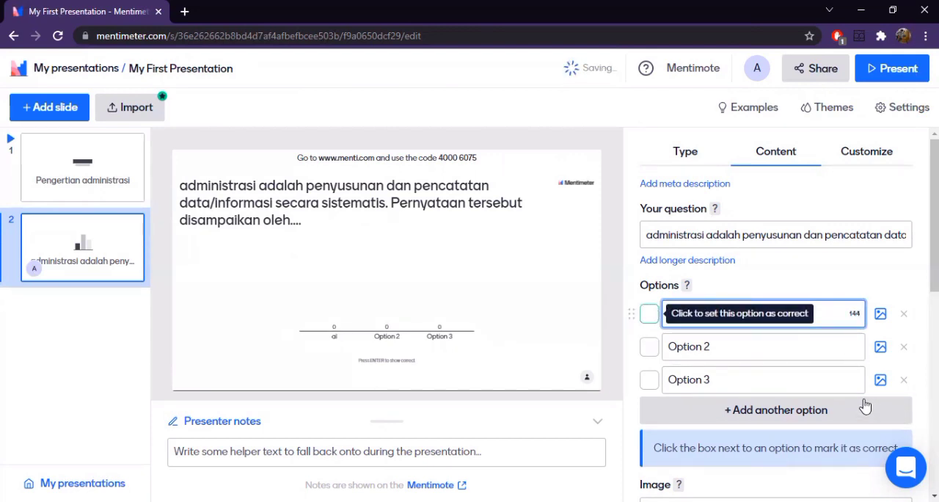
pyautogui.click(761, 345)
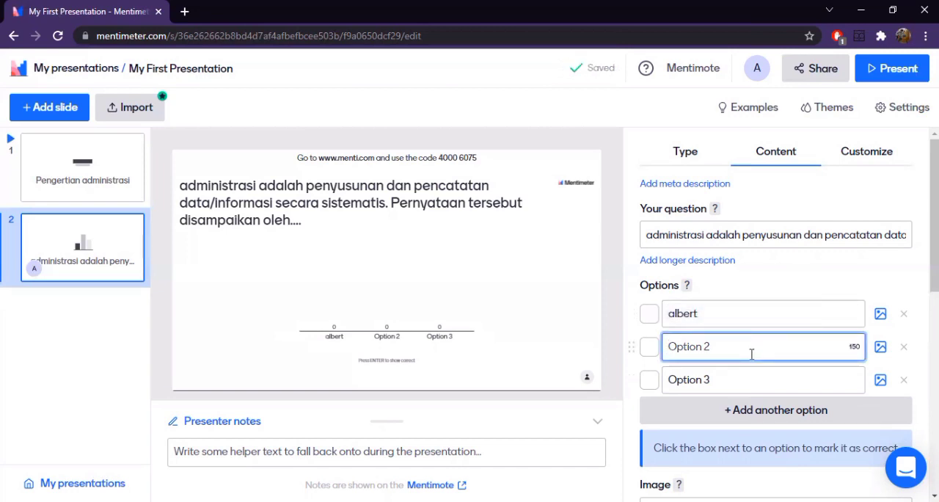
pyautogui.write('Tim')
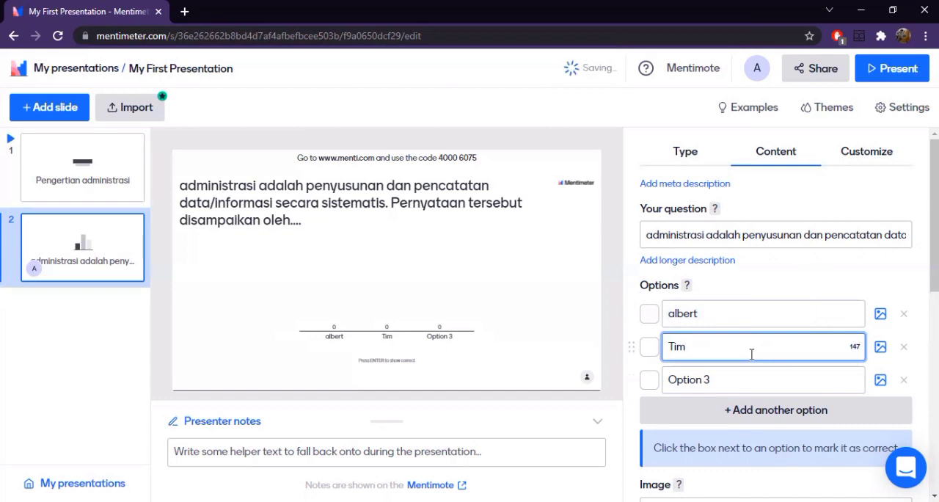
pyautogui.write('othy')
pyautogui.click(747, 382)
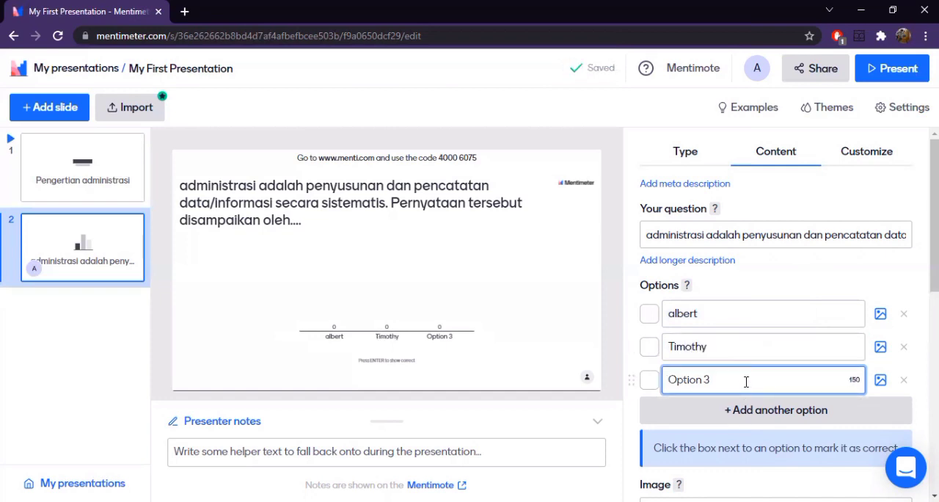
pyautogui.write('Ulbert')
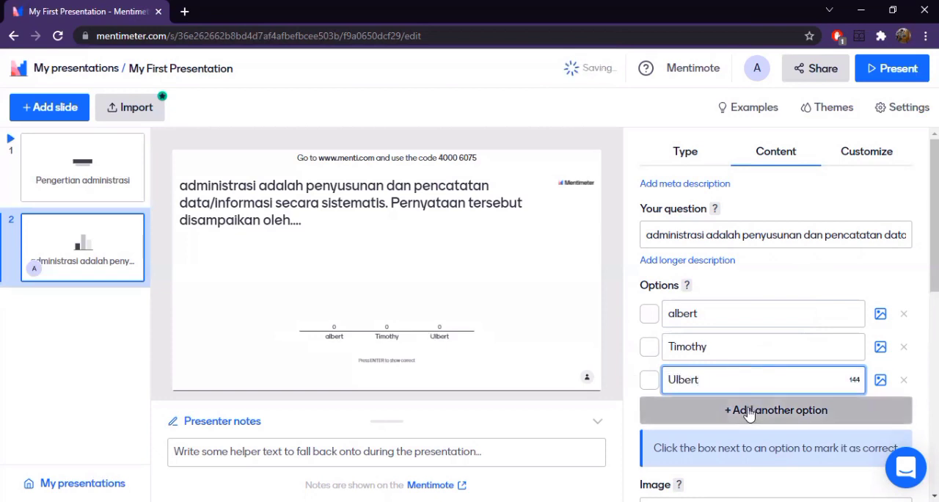
# - Add a fourth answer option and enter another person's name as an incorrect choice
pyautogui.click(746, 410)
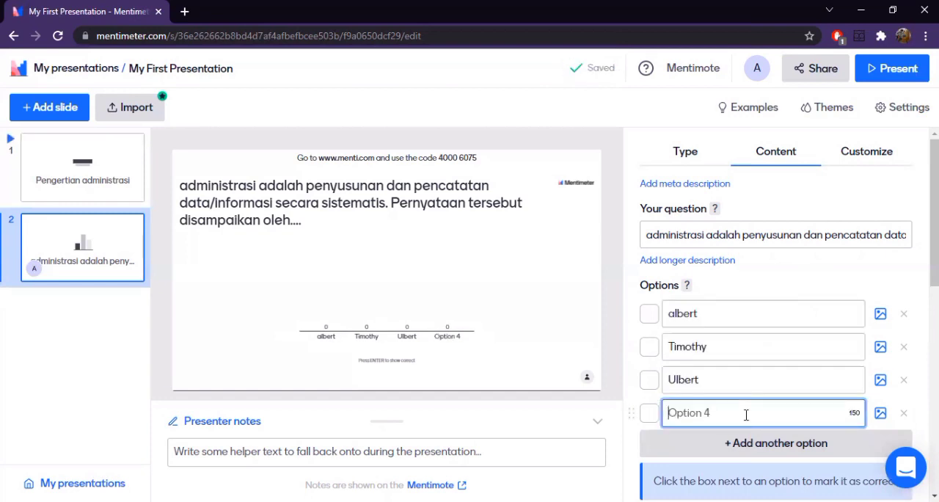
pyautogui.write('Stefano')
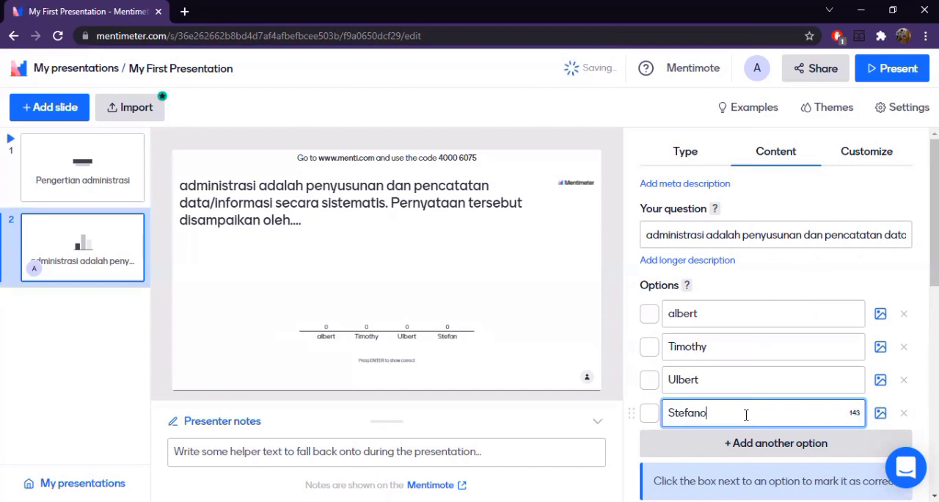
# - Add a fifth answer option containing one more person's name as an incorrect choice
pyautogui.click(758, 444)
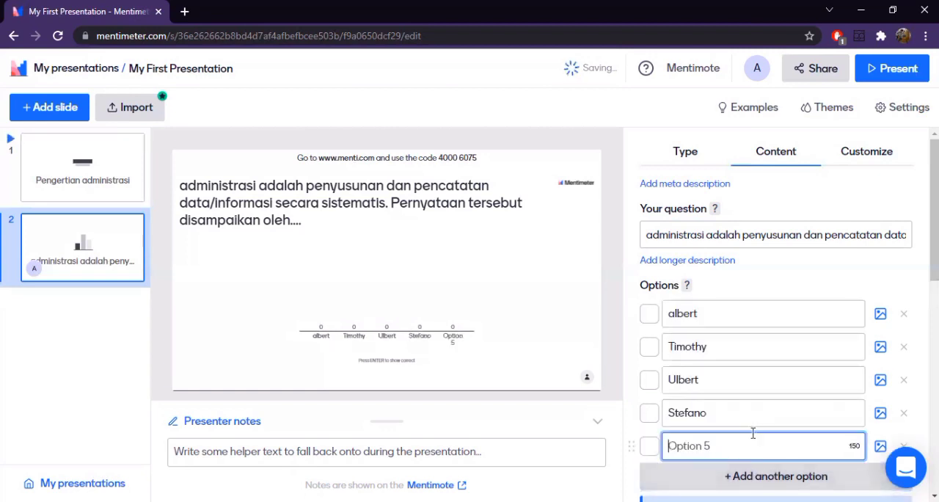
pyautogui.write('Gr')
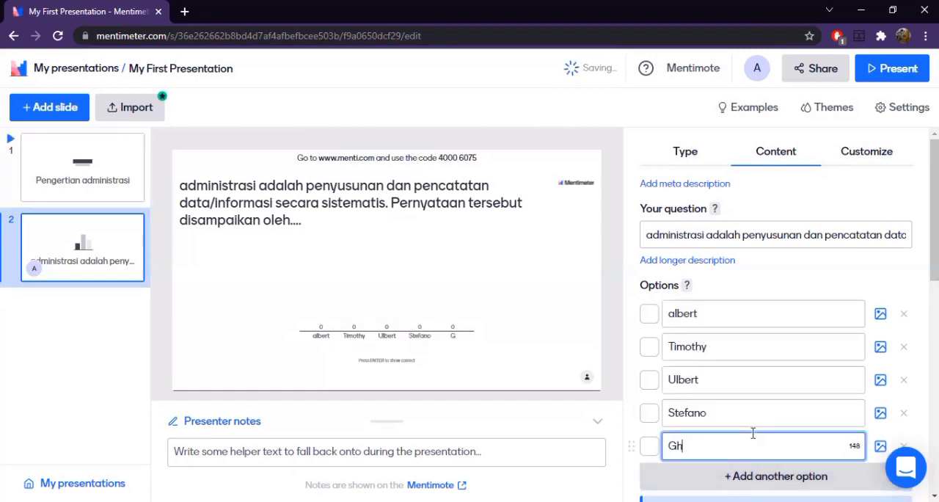
pyautogui.write('aam')
pyautogui.press('BackSpace')
pyautogui.press('BackSpace')
pyautogui.press('BackSpace')
pyautogui.press('BackSpace')
pyautogui.write('h')
pyautogui.hotkey('ctrl', 'z')
pyautogui.hotkey('ctrl', 'z')
pyautogui.click(690, 445)
pyautogui.write('h')
pyautogui.click(822, 266)
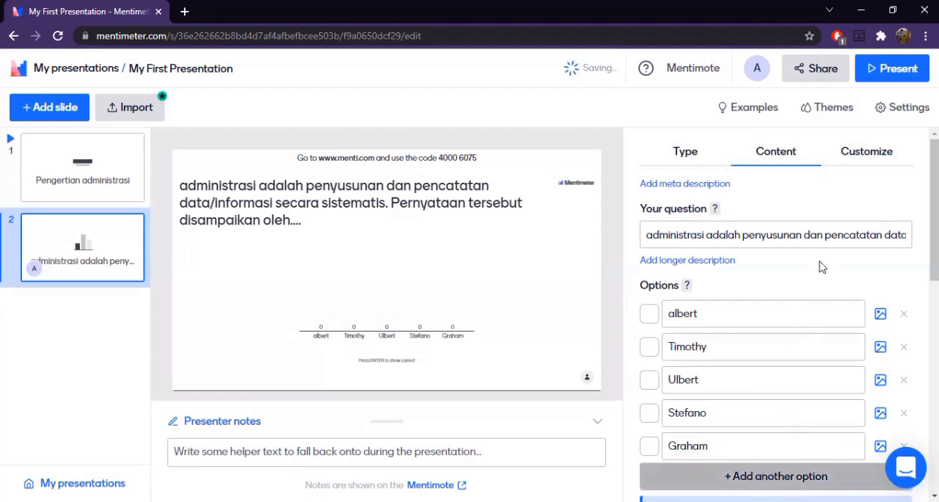
# - Check the author on the heading slide and mark the matching third option on slide 2 as correct
pyautogui.click(38, 172)
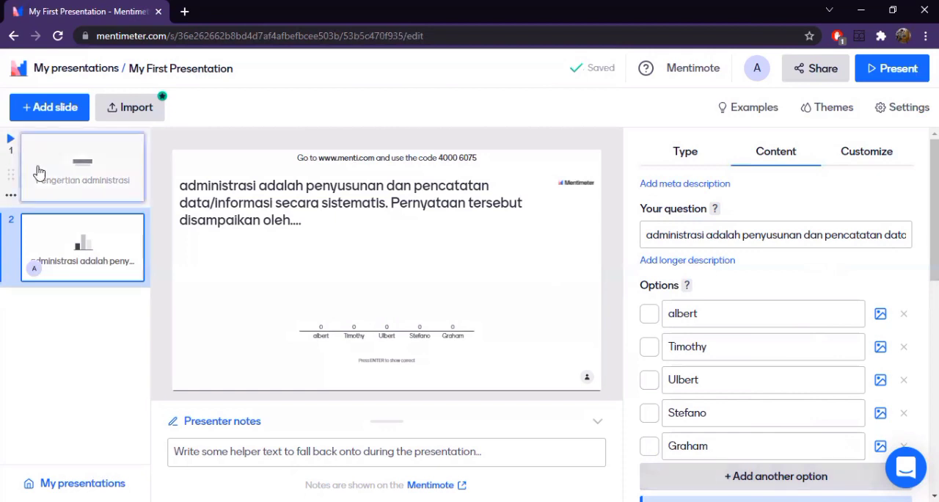
pyautogui.click(40, 253)
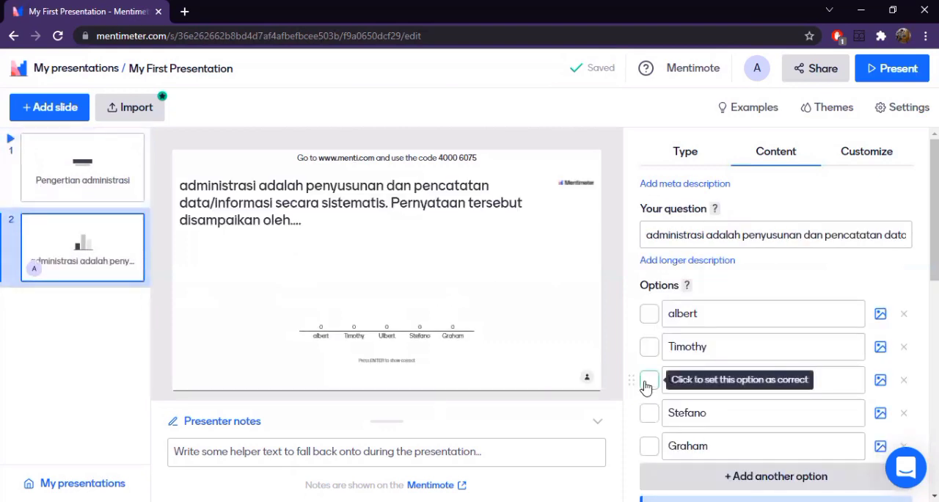
pyautogui.click(648, 381)
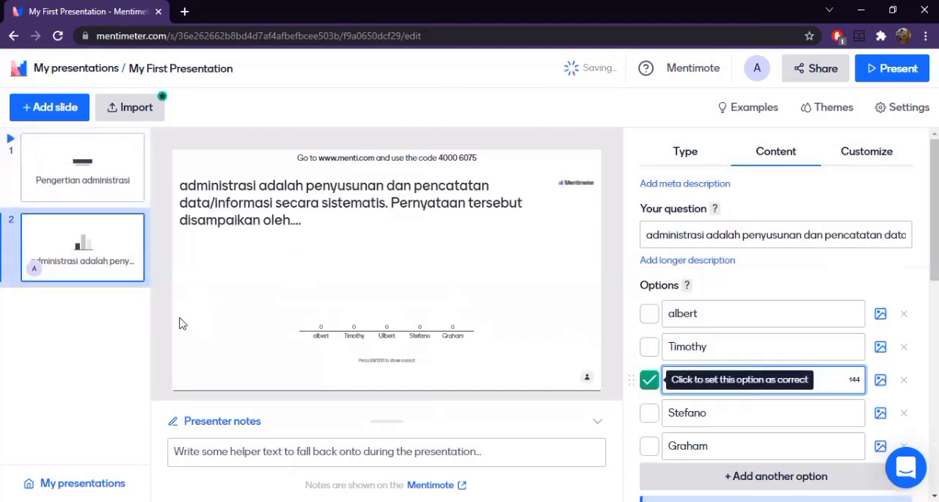
# - Add a Select Answer quiz competition slide after the multiple choice slide
pyautogui.click(54, 112)
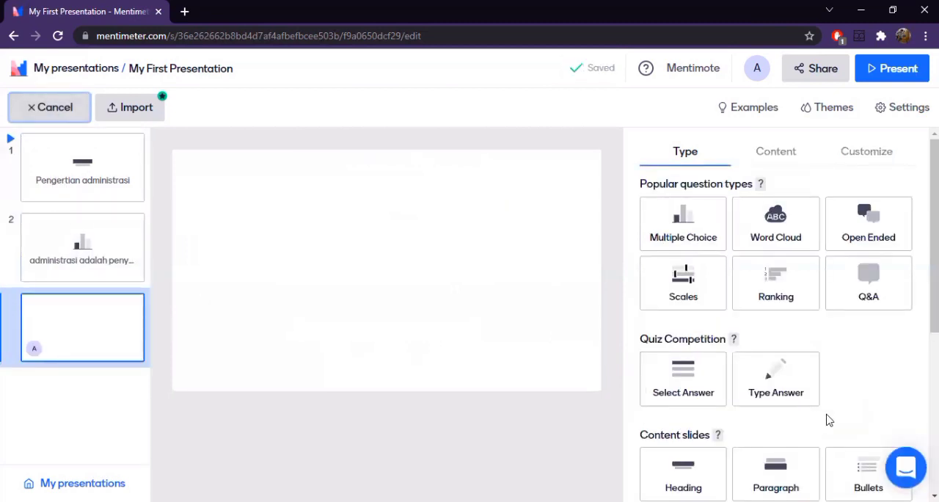
pyautogui.scroll(-2, 828, 420)
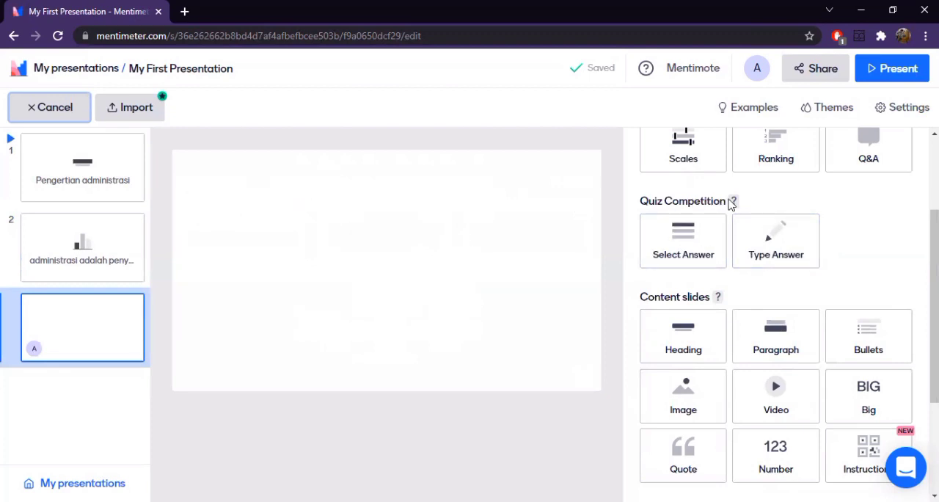
pyautogui.moveTo(734, 202)
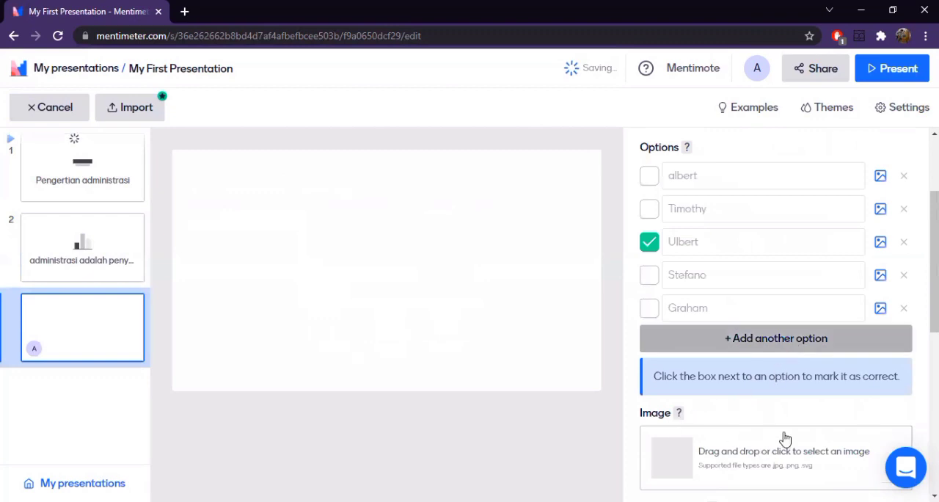
pyautogui.scroll(-6, 789, 427)
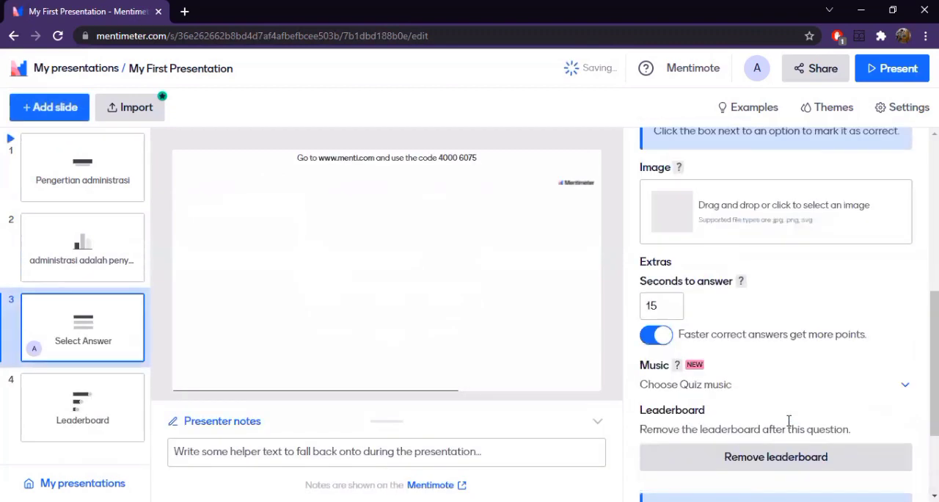
pyautogui.scroll(2, 686, 237)
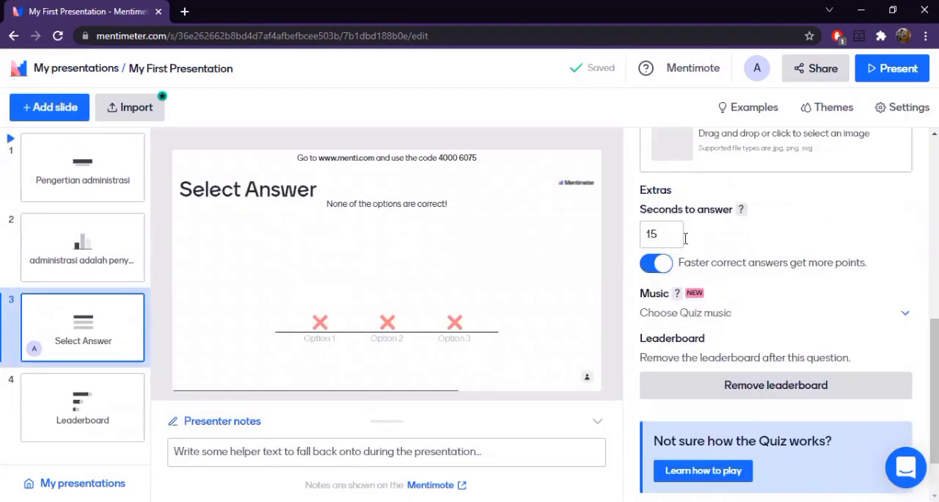
# - Set the Select Answer slide's question to "Fungsi Pemasaran, kecuali"
pyautogui.click(652, 278)
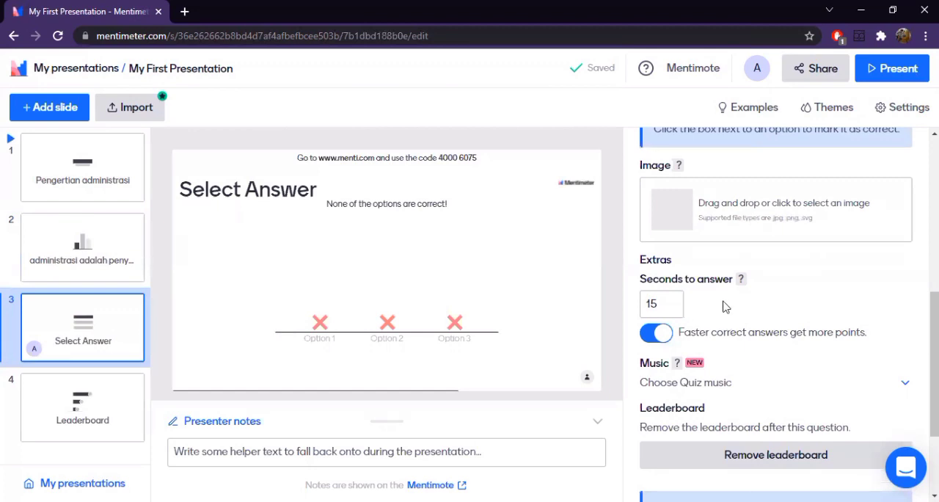
pyautogui.scroll(-2, 723, 316)
pyautogui.scroll(5, 701, 338)
pyautogui.scroll(3, 706, 350)
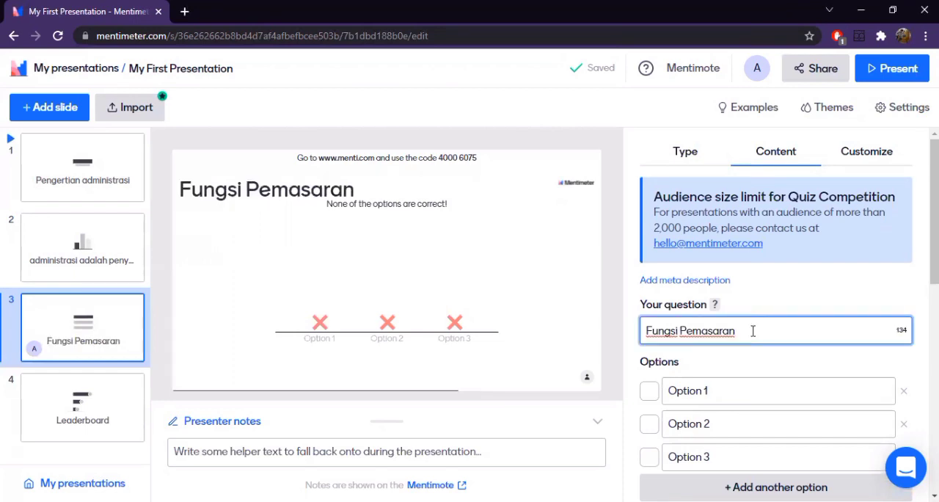
pyautogui.click(753, 331)
pyautogui.press('Left')
pyautogui.press('Left')
pyautogui.press('Right')
pyautogui.press('Right')
pyautogui.write(', kekuali')
# - Set the first quiz option to the copied text "Pengenalan Produk" without its bullet, and the second option to "Diskon"
pyautogui.scroll(-2, 731, 319)
pyautogui.click(675, 249)
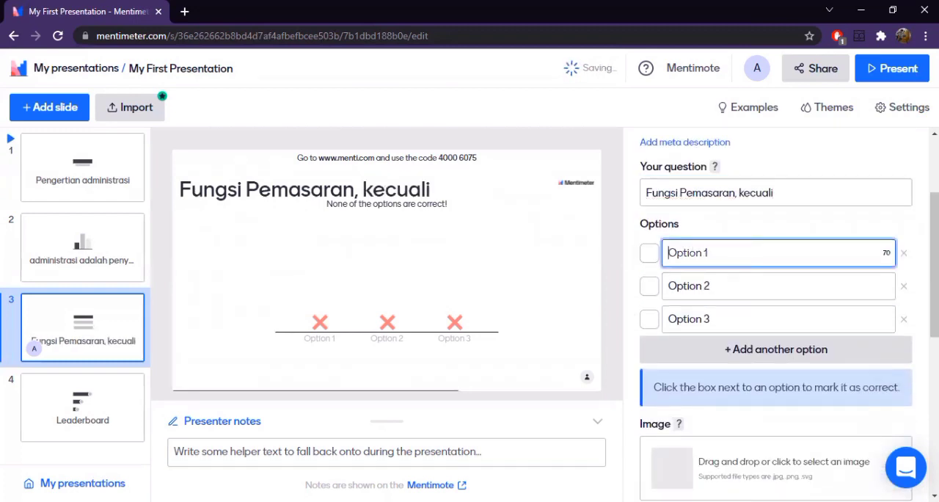
pyautogui.hotkey('alt', 'Tab')
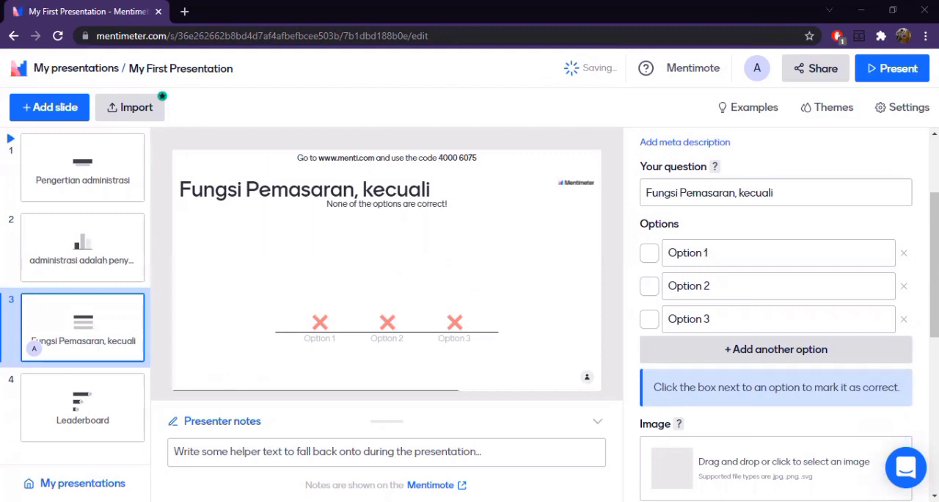
pyautogui.rightClick(706, 255)
pyautogui.click(754, 360)
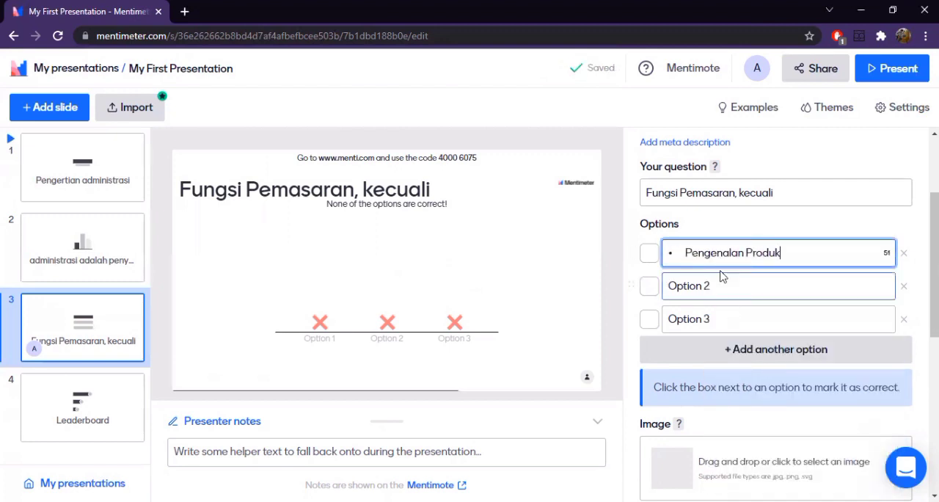
pyautogui.click(686, 254)
pyautogui.press('BackSpace')
pyautogui.press('BackSpace')
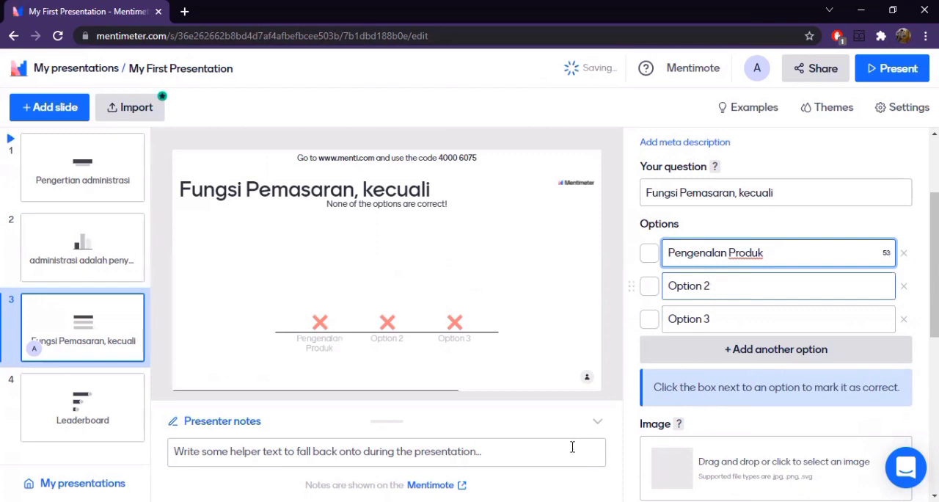
pyautogui.press('Tab')
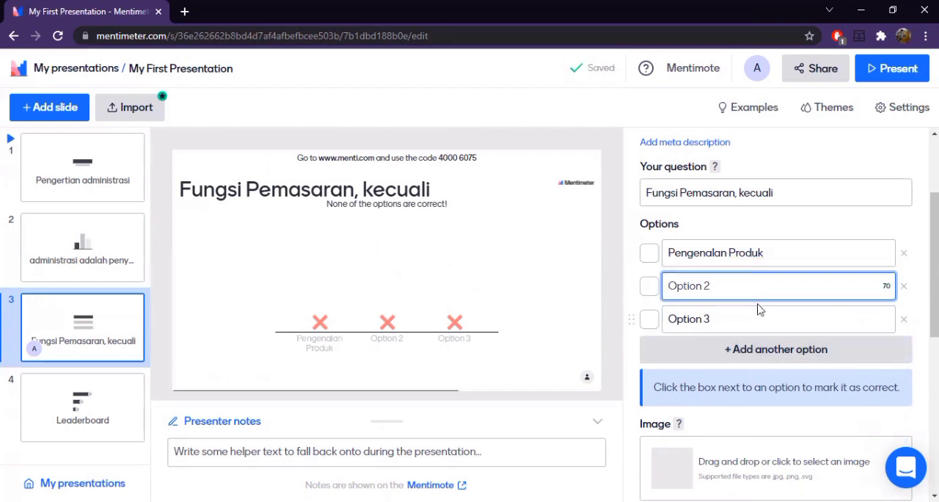
pyautogui.write('Diskon')
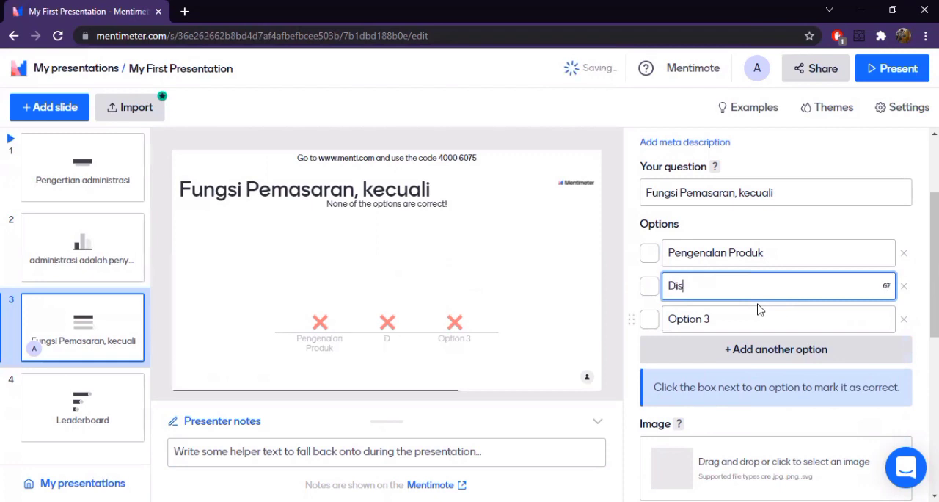
# - Switch to the source document to copy "Riset" for the third quiz option
pyautogui.click(766, 327)
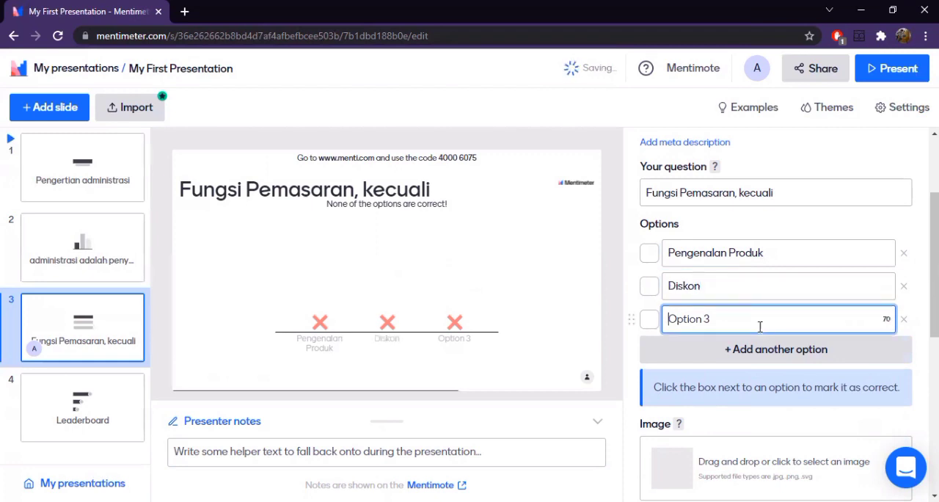
pyautogui.hotkey('alt', 'Tab')
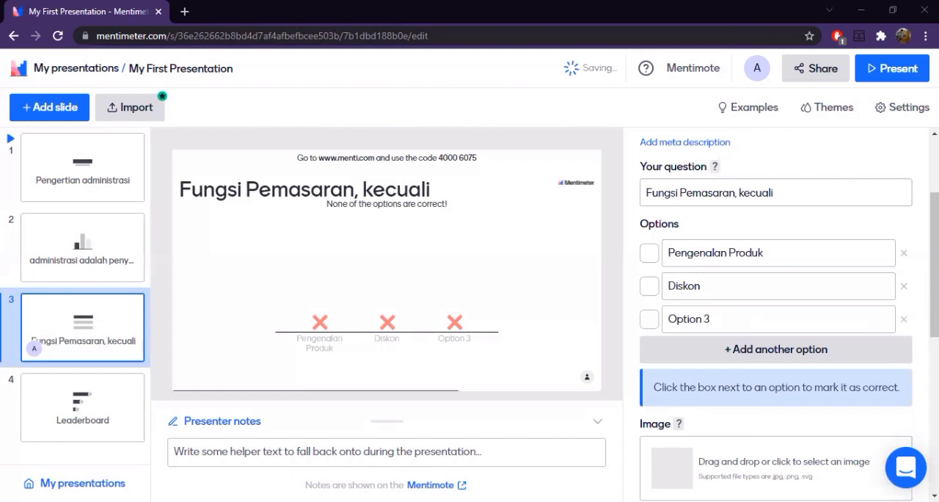
pyautogui.rightClick(674, 286)
pyautogui.click(683, 157)
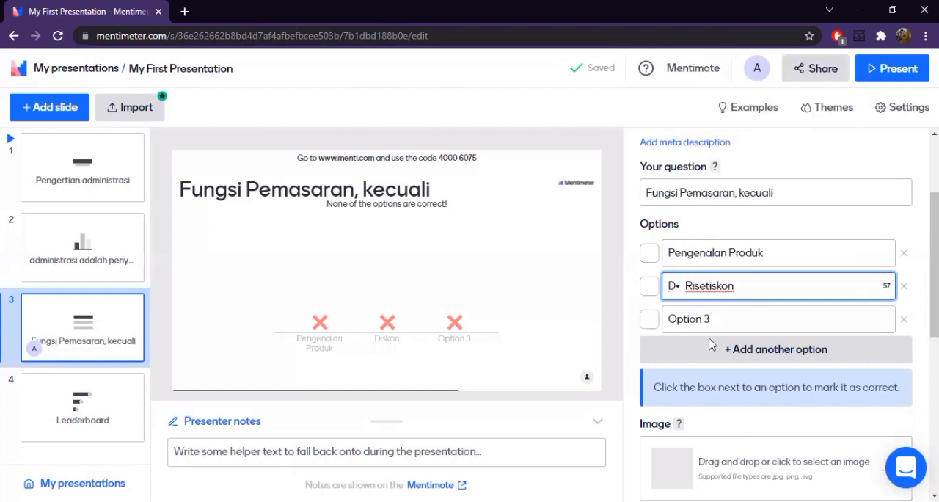
pyautogui.moveTo(710, 286); pyautogui.dragTo(677, 286)
pyautogui.hotkey('ctrl', 'c')
pyautogui.press('BackSpace')
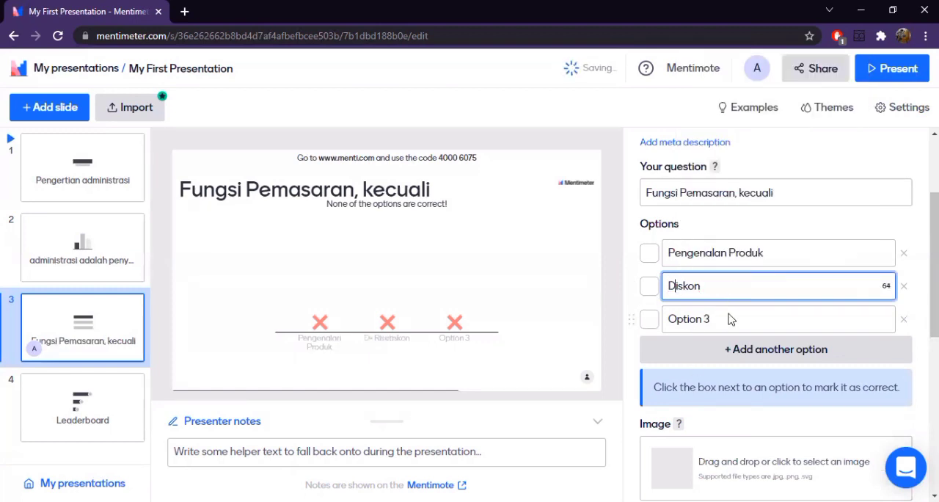
# - Set the third quiz option to the copied text "Riset" without its bullet
pyautogui.click(668, 318)
pyautogui.rightClick(675, 318)
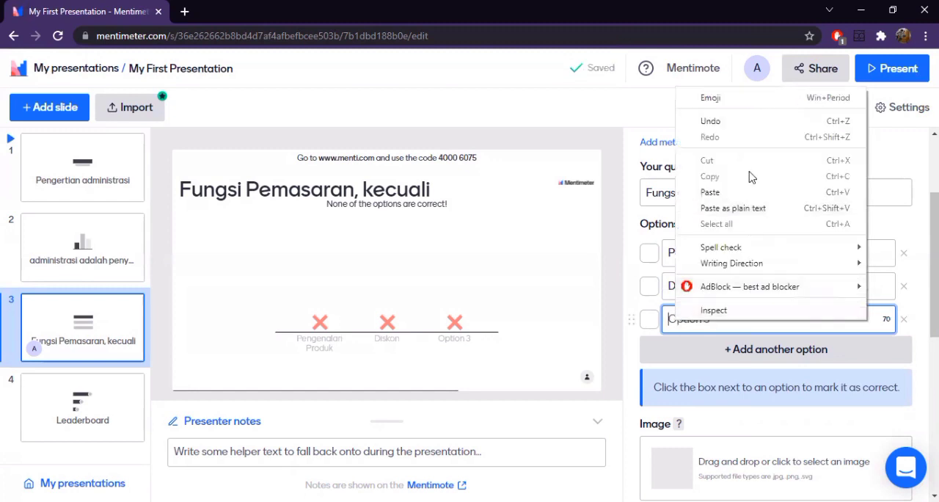
pyautogui.click(756, 194)
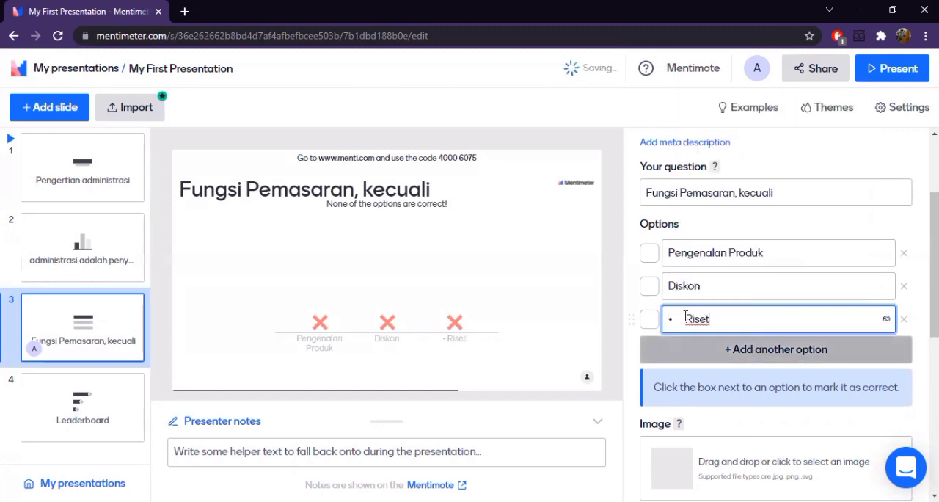
pyautogui.click(685, 319)
pyautogui.press('BackSpace')
pyautogui.press('BackSpace')
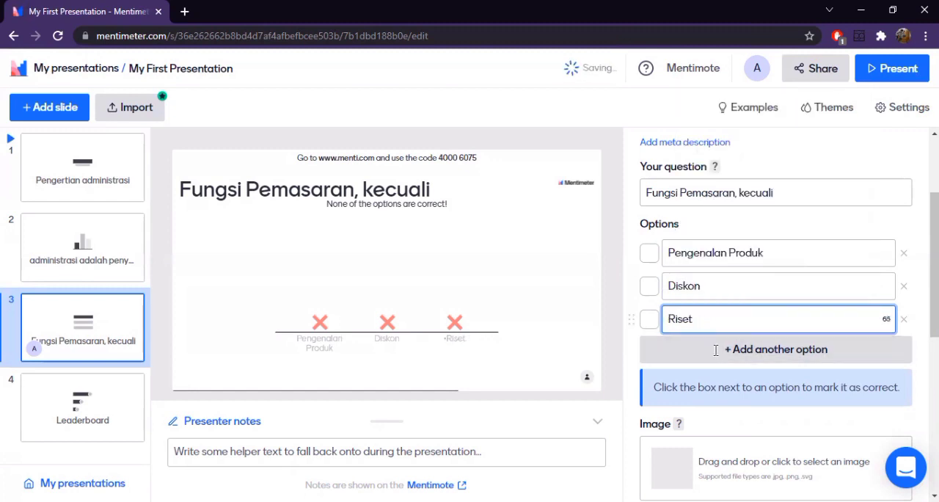
# - Add a fourth quiz option with the copied text "Distribusi" without its bullet
pyautogui.click(749, 351)
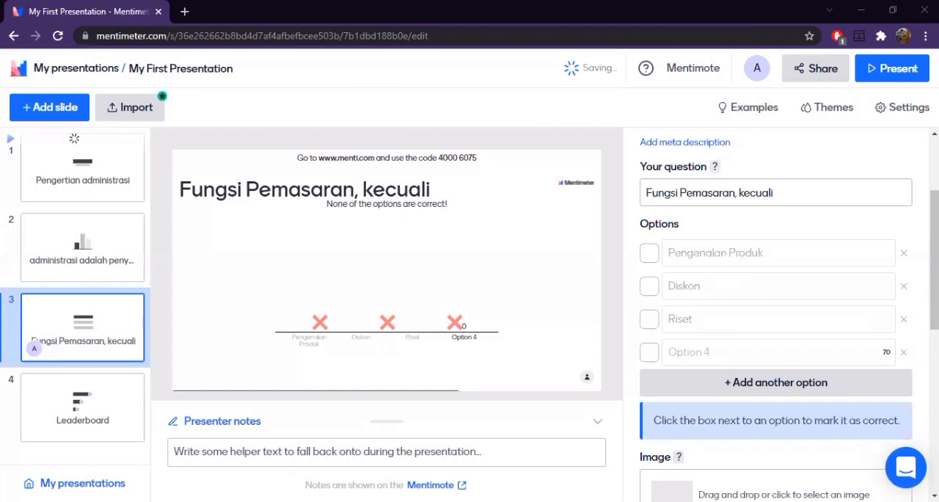
pyautogui.rightClick(701, 351)
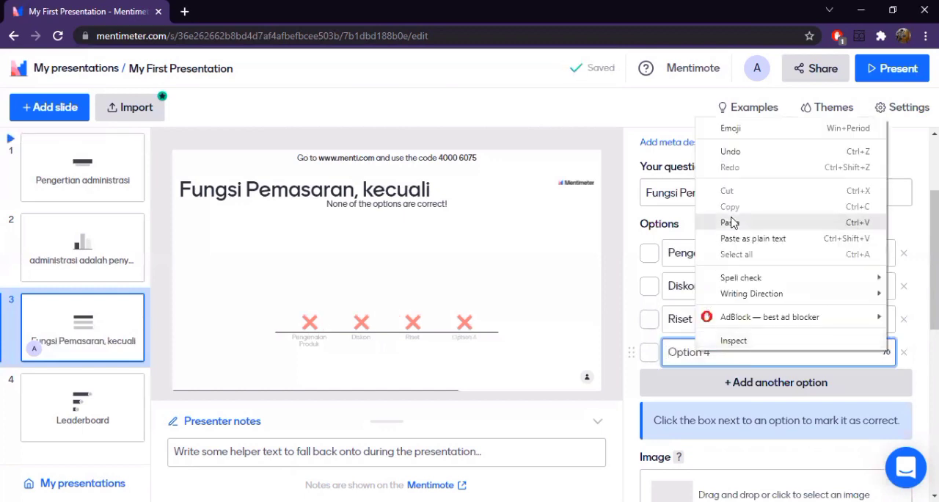
pyautogui.click(730, 218)
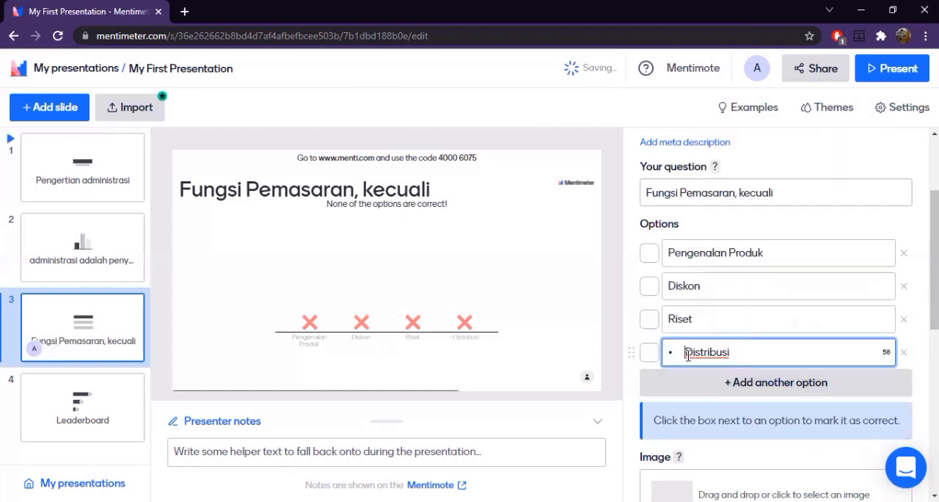
pyautogui.click(686, 352)
pyautogui.press('BackSpace')
pyautogui.press('BackSpace')
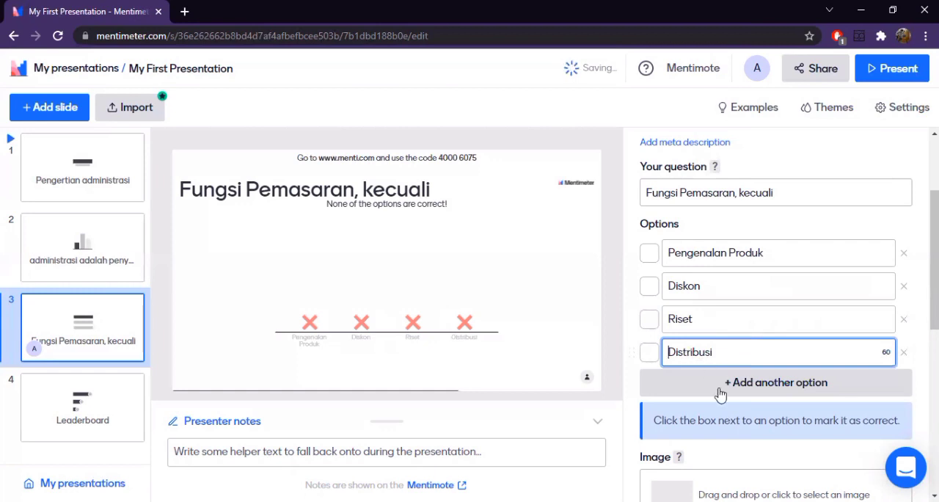
# - Add a fifth quiz option with the copied text "Layanan Purnajual" without its bullet
pyautogui.click(720, 387)
pyautogui.scroll(-2, 626, 474)
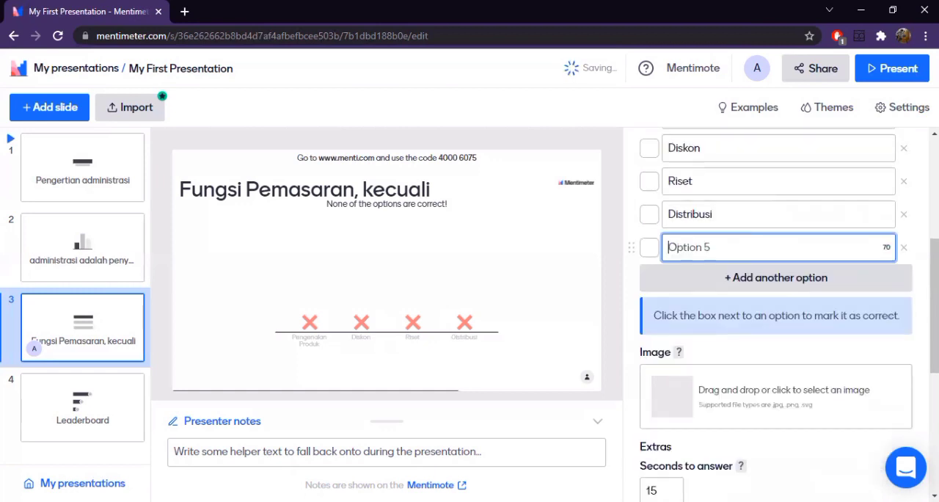
pyautogui.hotkey('alt', 'Tab')
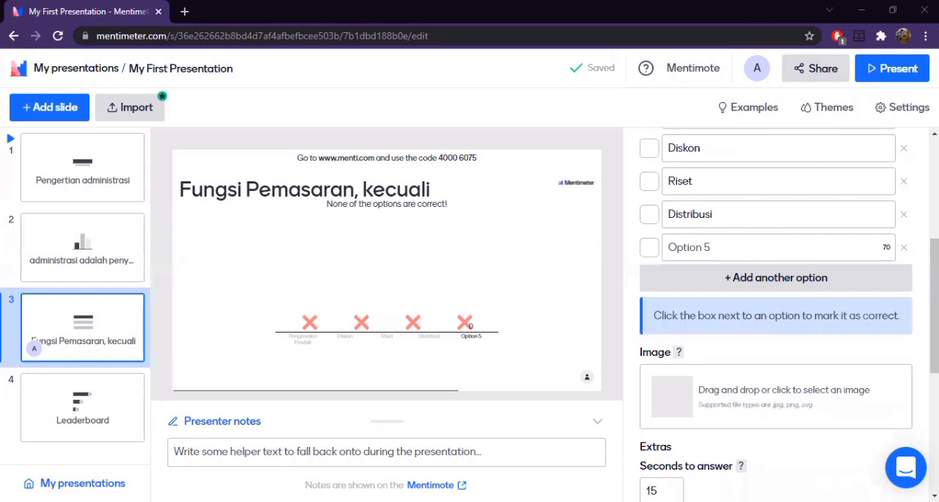
pyautogui.rightClick(720, 250)
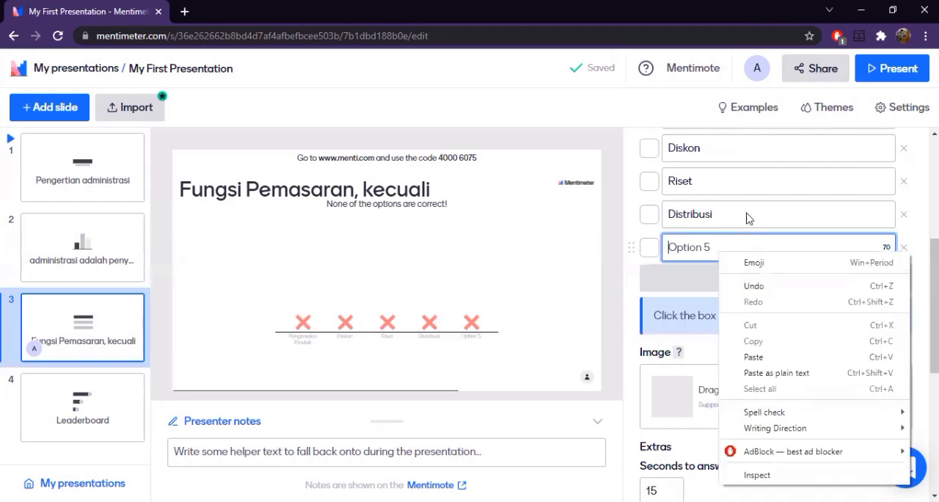
pyautogui.press('Return')
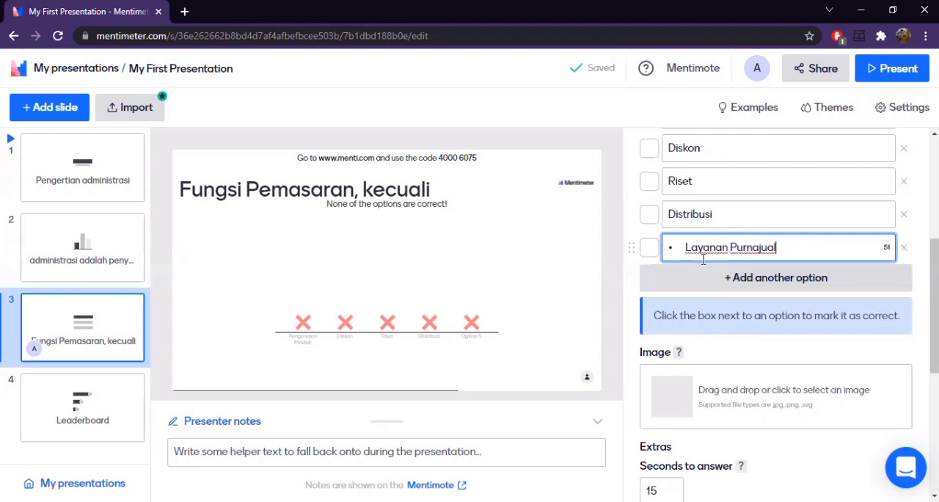
pyautogui.hotkey('ctrl', 'Left')
pyautogui.hotkey('ctrl', 'Left')
pyautogui.press('BackSpace')
pyautogui.press('BackSpace')
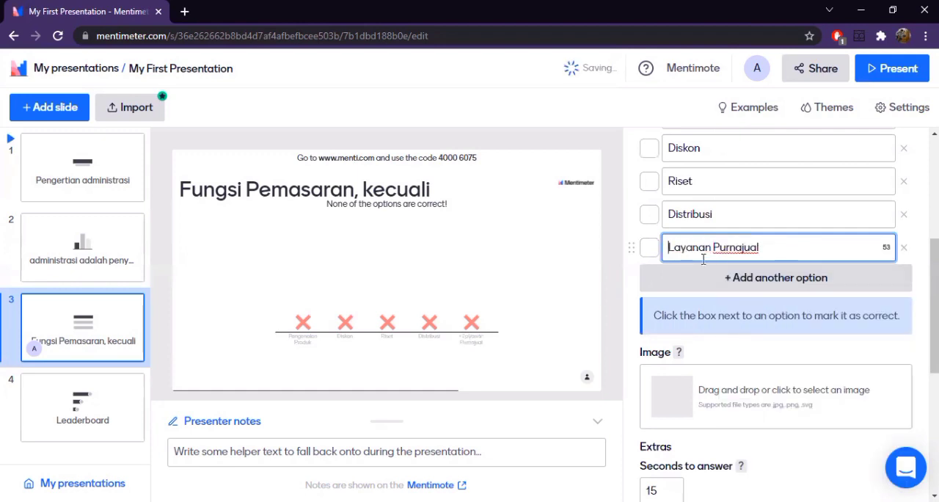
# - Mark "Diskon" as the correct option and set the time to answer to 25 seconds
pyautogui.scroll(3, 705, 260)
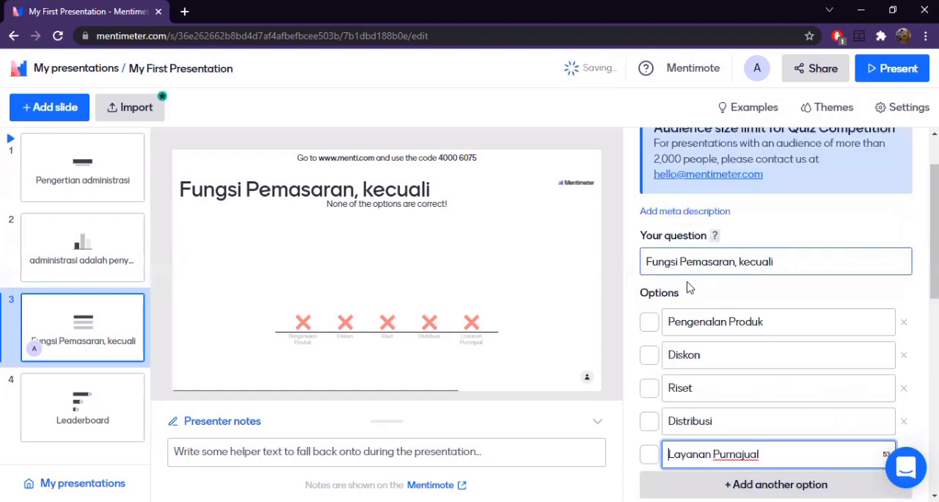
pyautogui.click(647, 362)
pyautogui.scroll(-4, 644, 389)
pyautogui.scroll(-2, 694, 365)
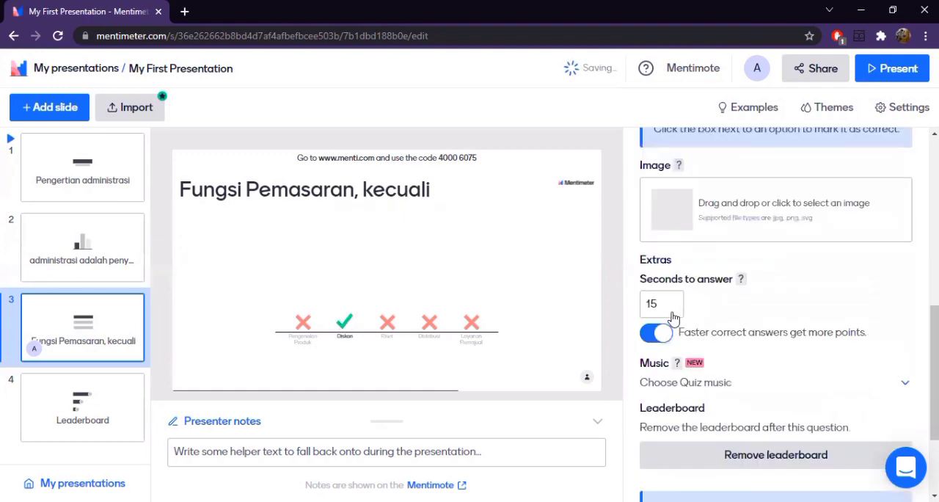
pyautogui.click(672, 302)
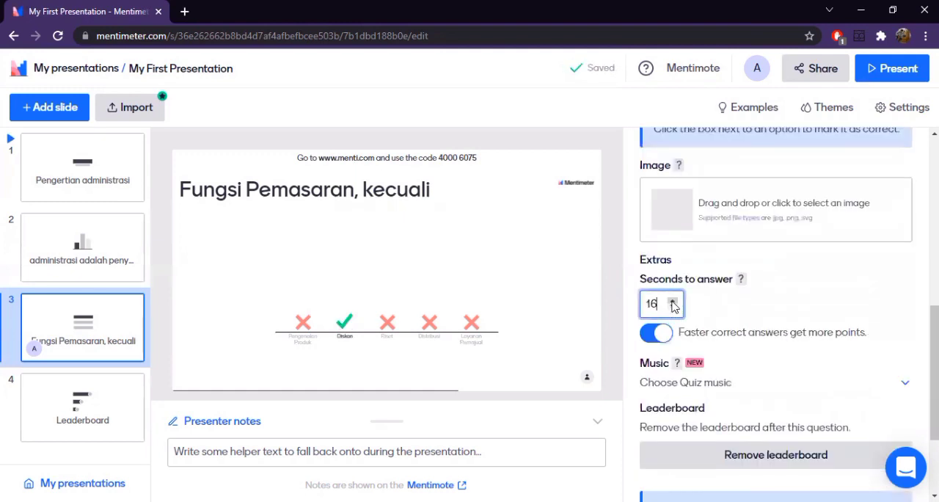
pyautogui.click(672, 303)
pyautogui.click(673, 303)
pyautogui.click(672, 303)
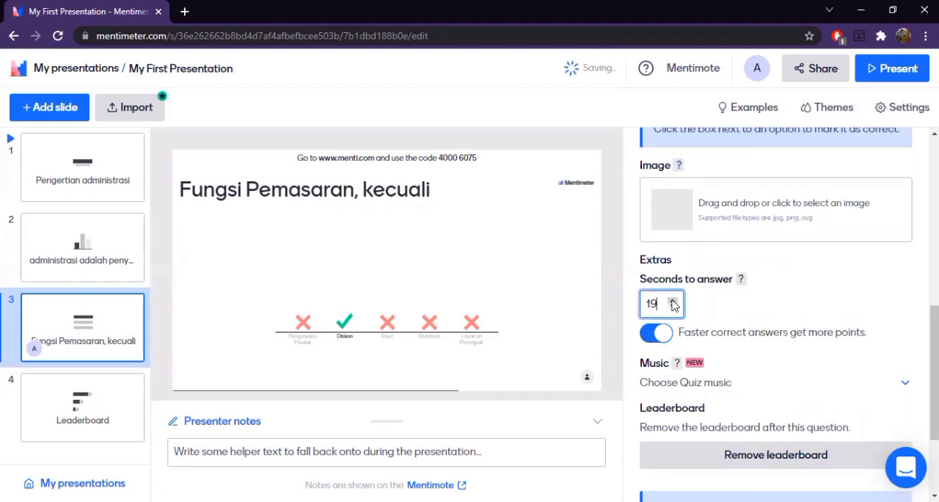
pyautogui.click(672, 303)
pyautogui.click(673, 302)
pyautogui.click(673, 302)
pyautogui.click(673, 303)
pyautogui.click(672, 302)
pyautogui.click(672, 303)
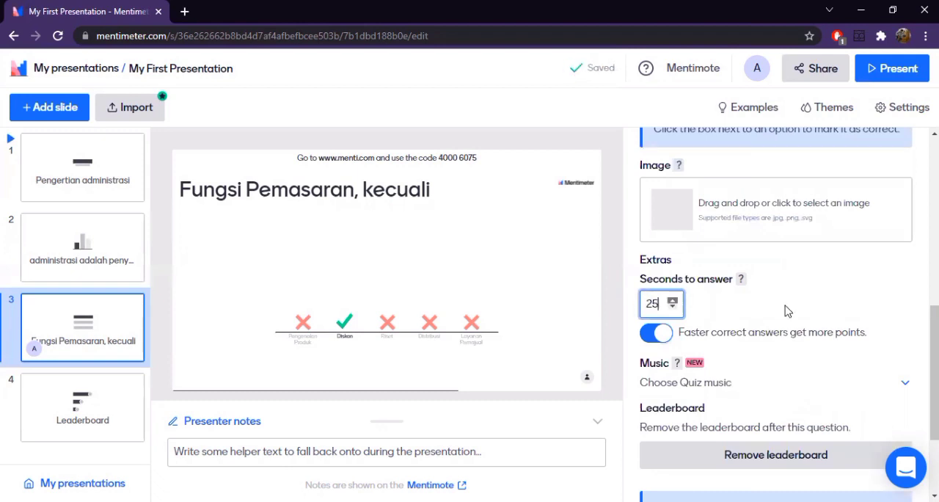
# - Review the Select Answer slide's remaining settings and the Leaderboard slide that follows it
pyautogui.scroll(-2, 788, 426)
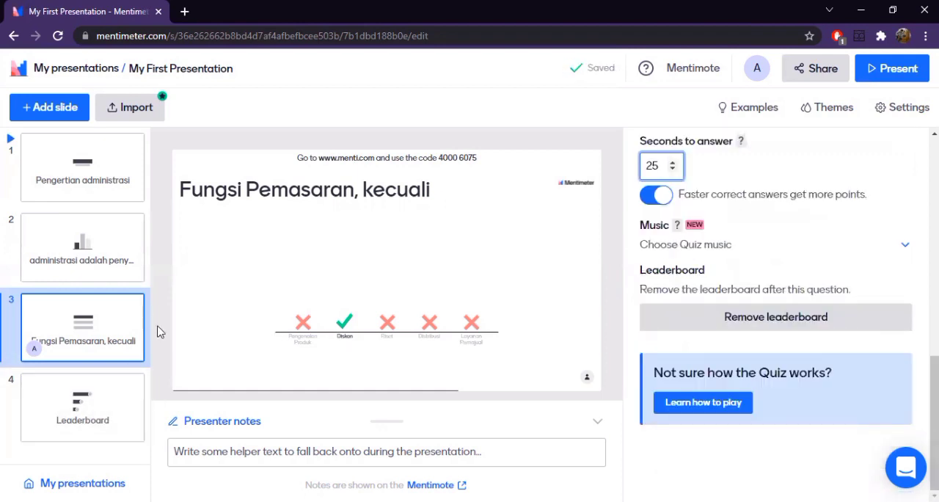
pyautogui.scroll(5, 764, 338)
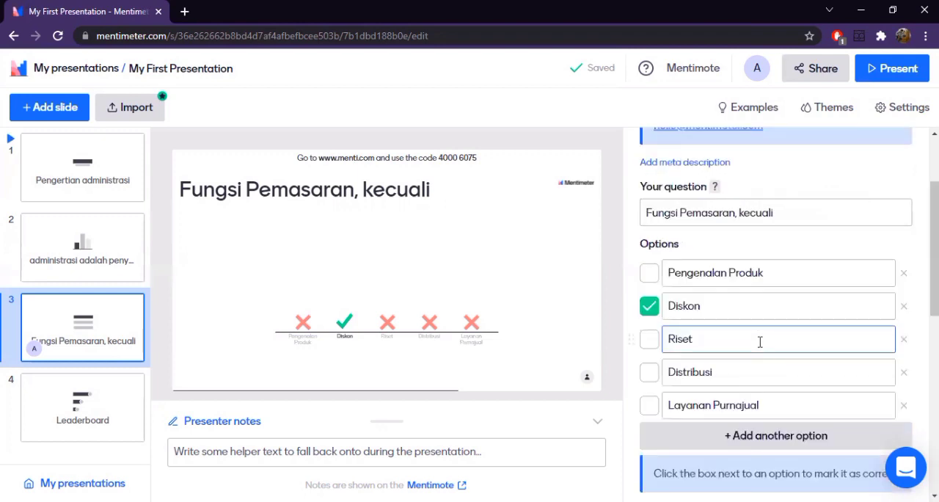
pyautogui.scroll(2, 741, 197)
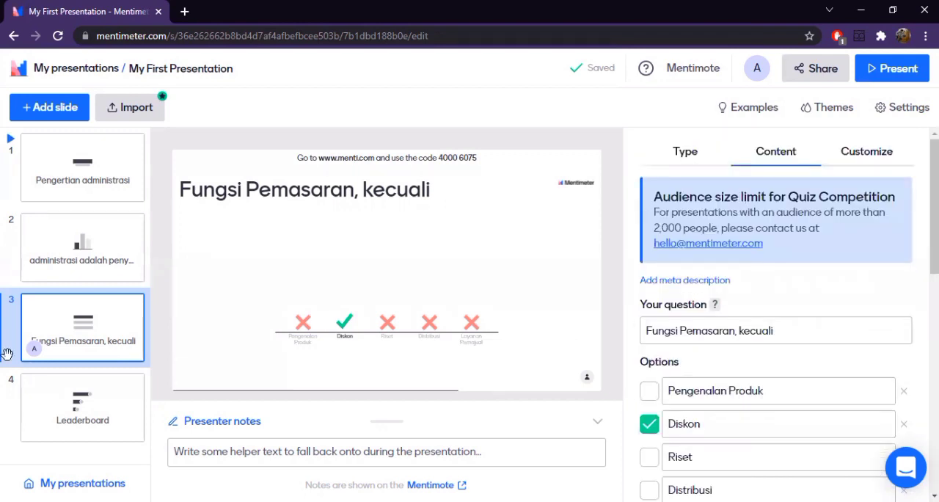
pyautogui.click(105, 409)
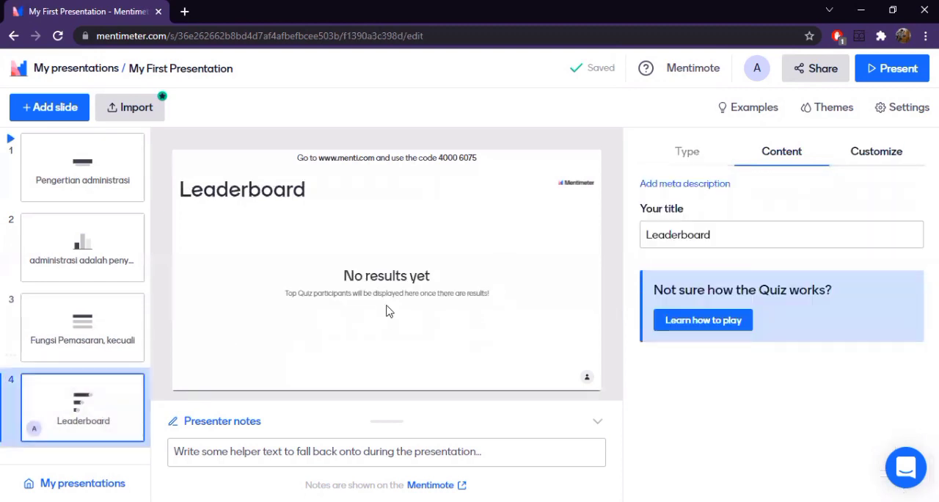
# - Add a Type Answer quiz competition slide to the presentation
pyautogui.click(87, 325)
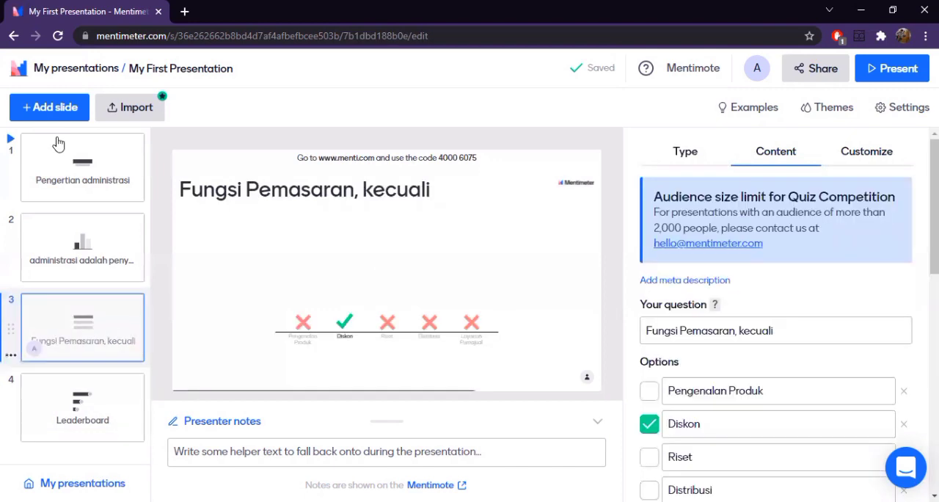
pyautogui.click(49, 107)
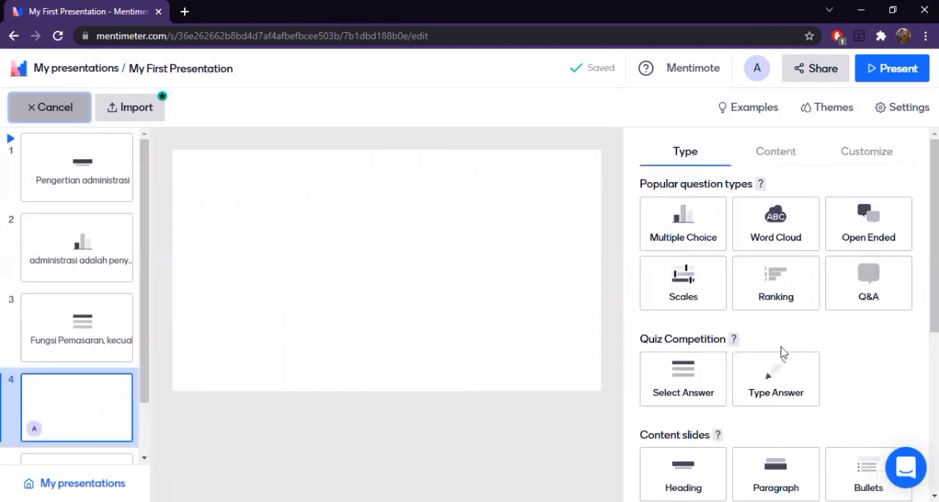
pyautogui.scroll(-2, 774, 268)
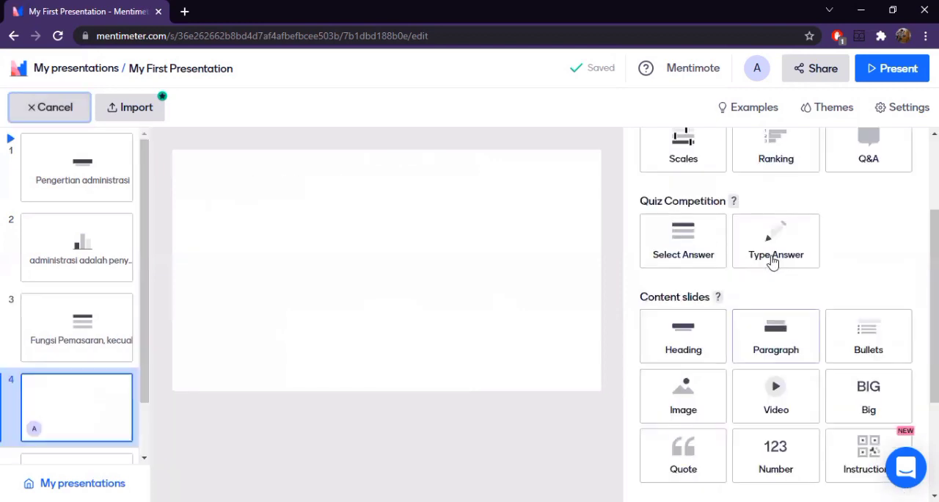
pyautogui.click(773, 262)
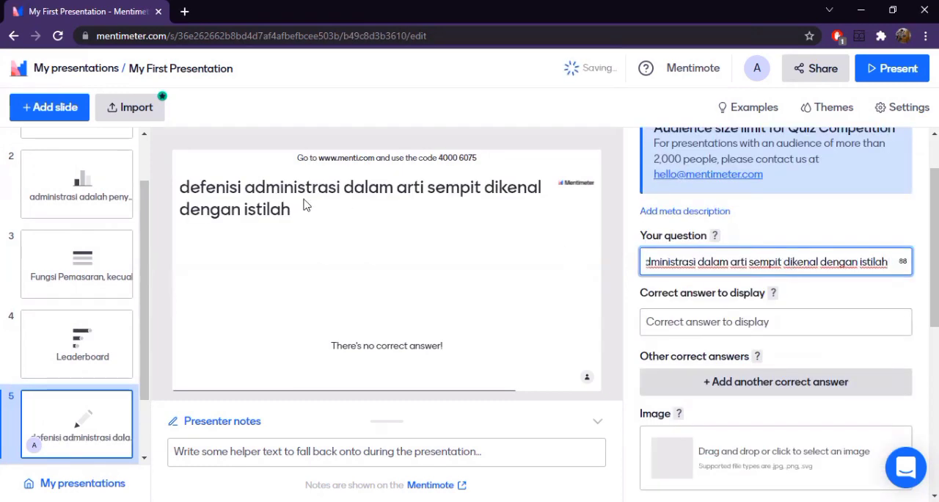
# - Correct the spelling of the first word in the Type Answer question to "definisi"
pyautogui.click(664, 267)
pyautogui.press('Left')
pyautogui.press('Left')
pyautogui.press('Left')
pyautogui.press('Left')
pyautogui.press('Left')
pyautogui.press('Left')
pyautogui.press('Left')
pyautogui.press('Left')
pyautogui.press('Left')
pyautogui.press('Left')
pyautogui.press('Left')
pyautogui.press('Left')
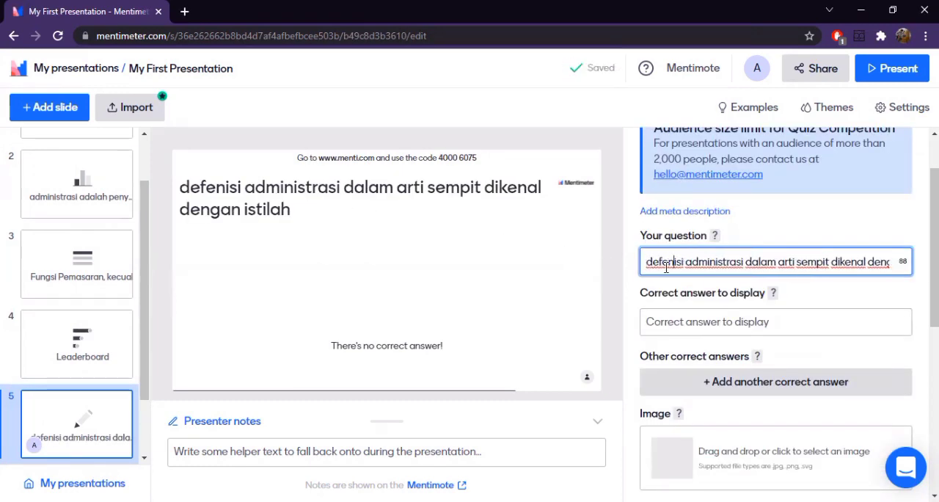
pyautogui.press('BackSpace')
pyautogui.write('i')
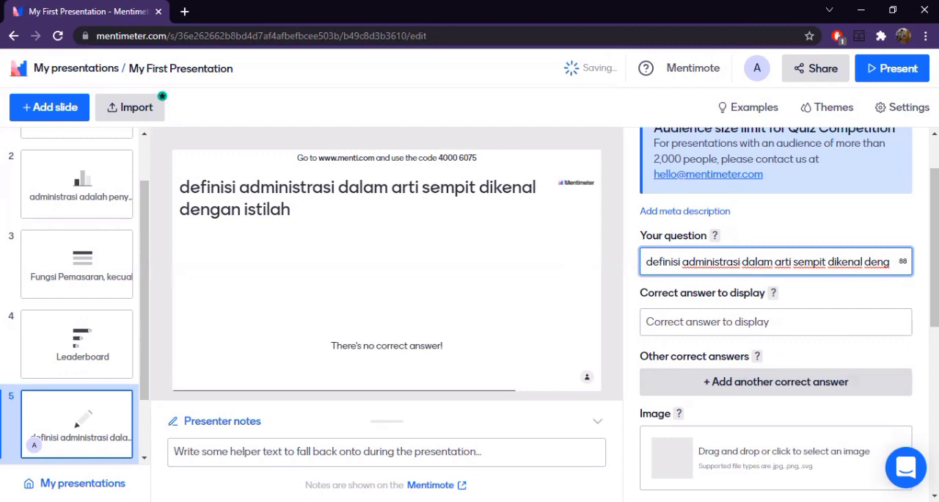
# - Set the Type Answer slide's correct answer to display to "Tatausaha"
pyautogui.hotkey('alt', 'Tab')
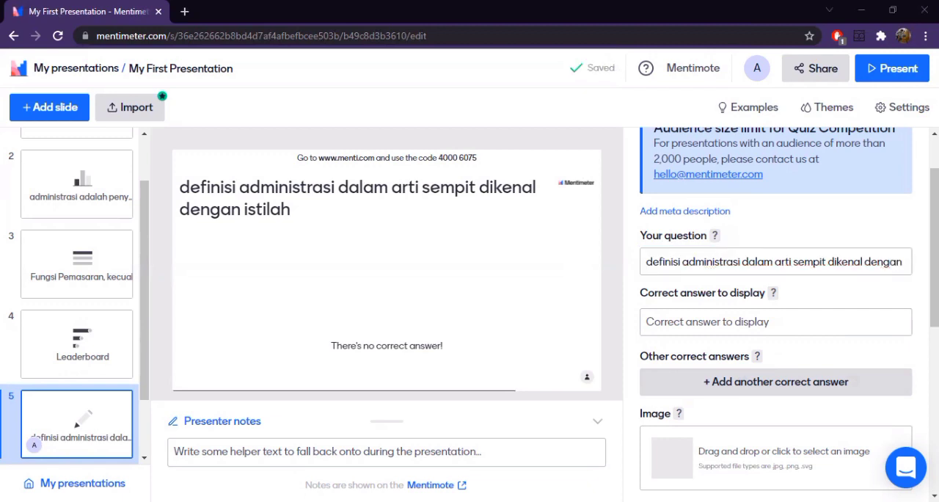
pyautogui.click(771, 320)
pyautogui.write('Ta')
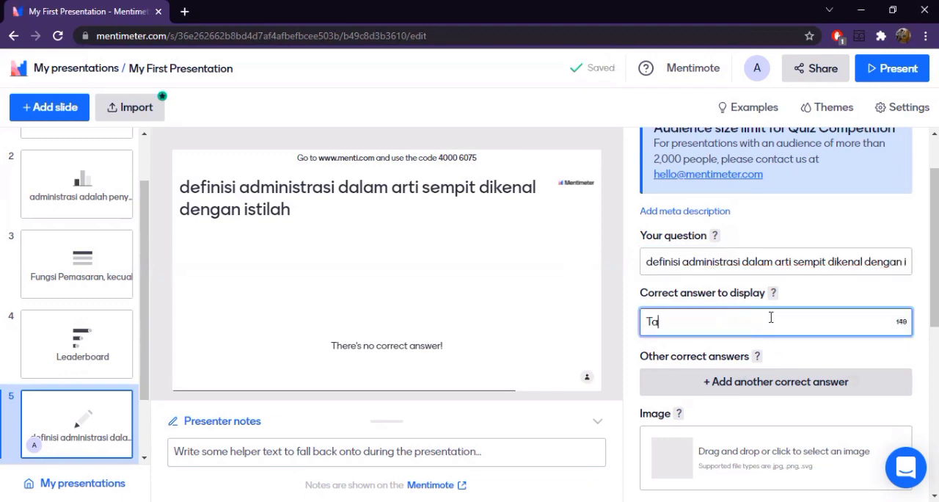
pyautogui.write('tau')
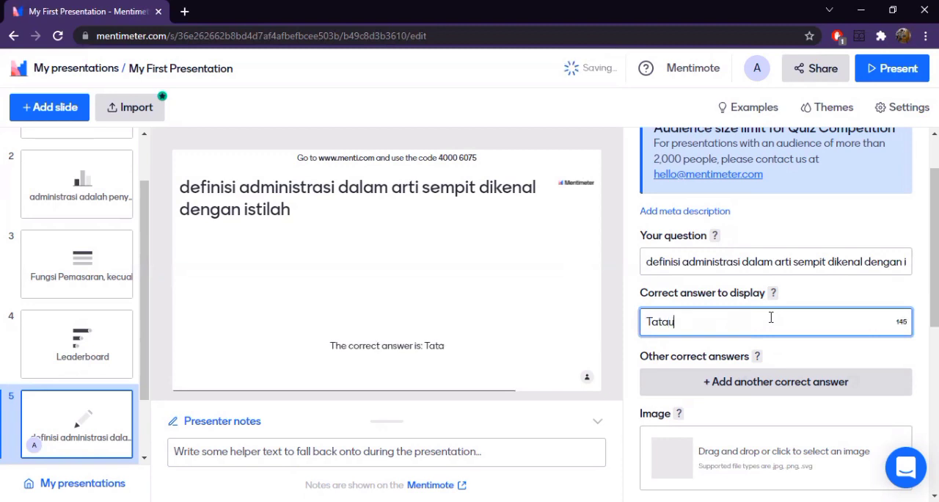
pyautogui.write('saha')
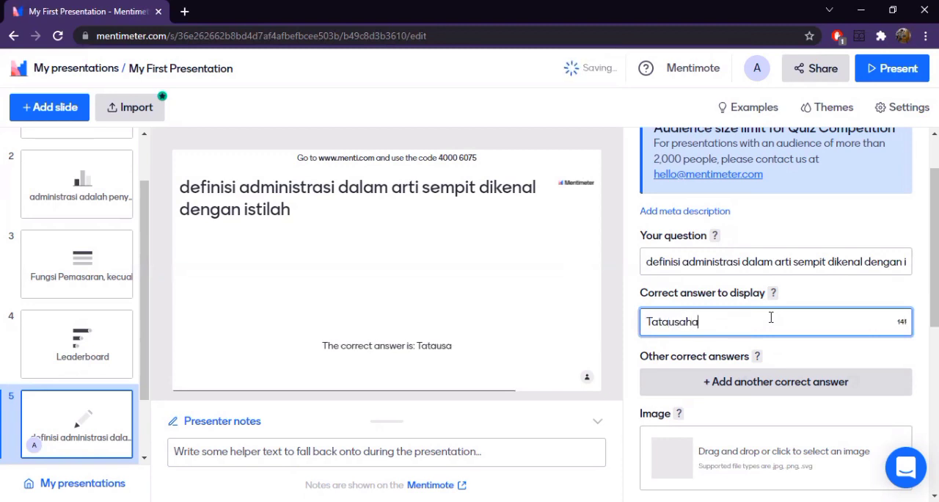
# - Set the Type Answer slide's answering time to 20 seconds and award more points for faster correct answers
pyautogui.click(795, 365)
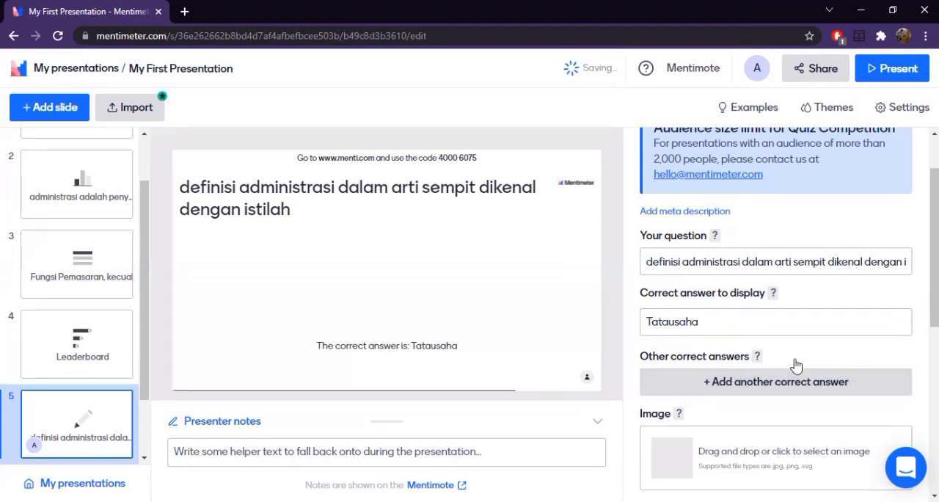
pyautogui.scroll(-4, 793, 367)
pyautogui.click(666, 281)
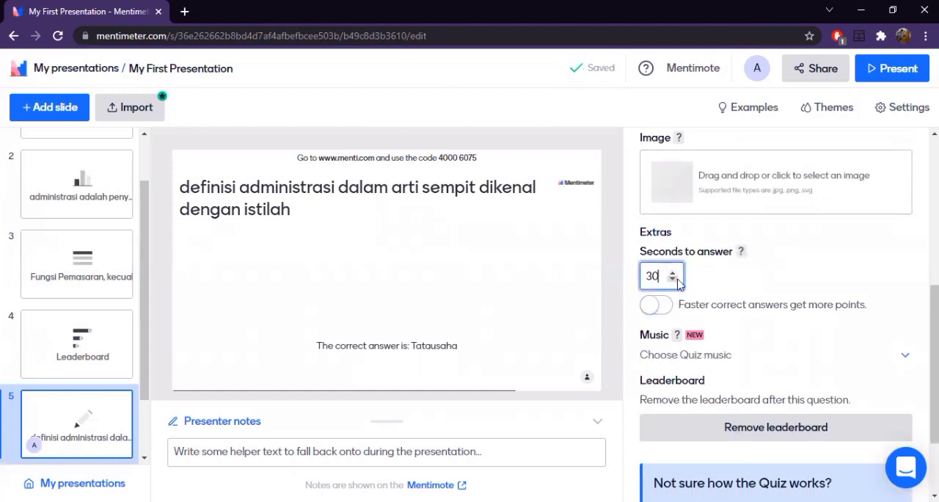
pyautogui.click(673, 280)
pyautogui.click(673, 279)
pyautogui.click(673, 280)
pyautogui.click(673, 280)
pyautogui.click(673, 279)
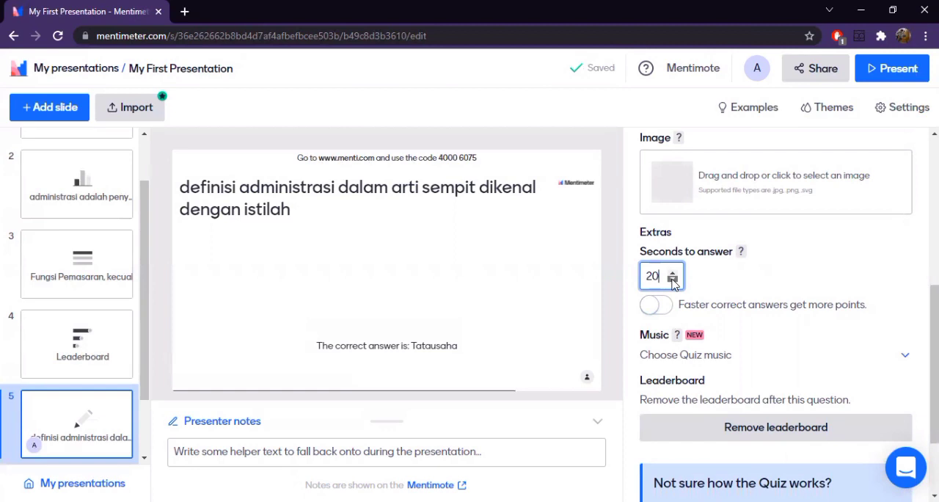
pyautogui.click(727, 288)
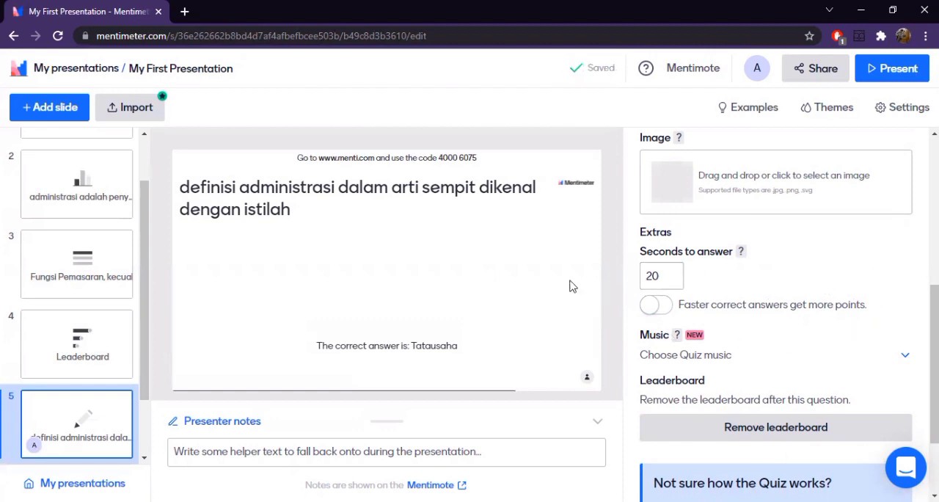
pyautogui.click(657, 308)
pyautogui.scroll(-2, 772, 358)
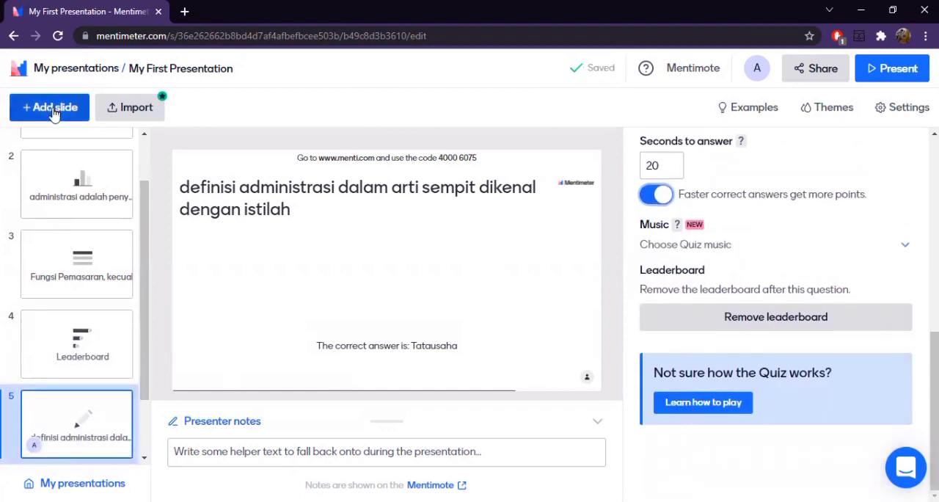
# - Move the Type Answer slide ahead of the Leaderboard slide so it follows the Select Answer slide
pyautogui.moveTo(82, 417); pyautogui.dragTo(78, 332)
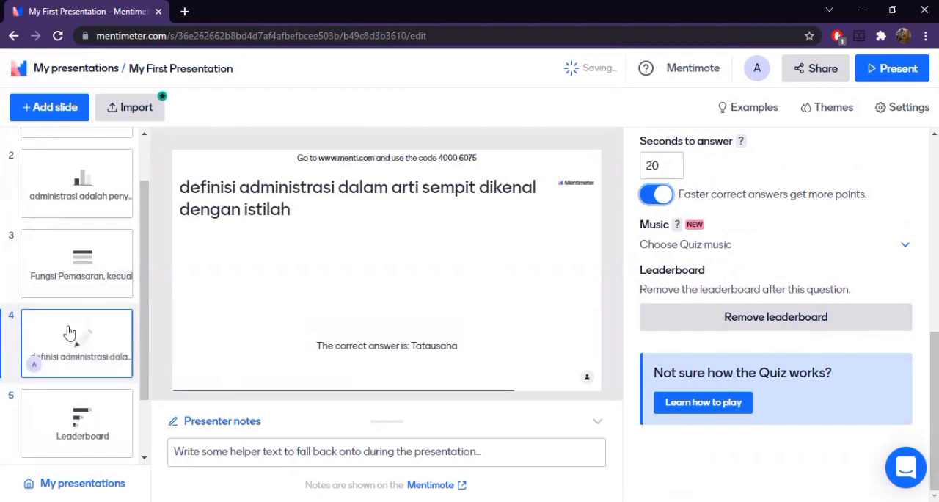
pyautogui.moveTo(83, 433); pyautogui.dragTo(66, 115)
# - Add a Word Cloud question slide after the Leaderboard and review its content settings
pyautogui.click(65, 109)
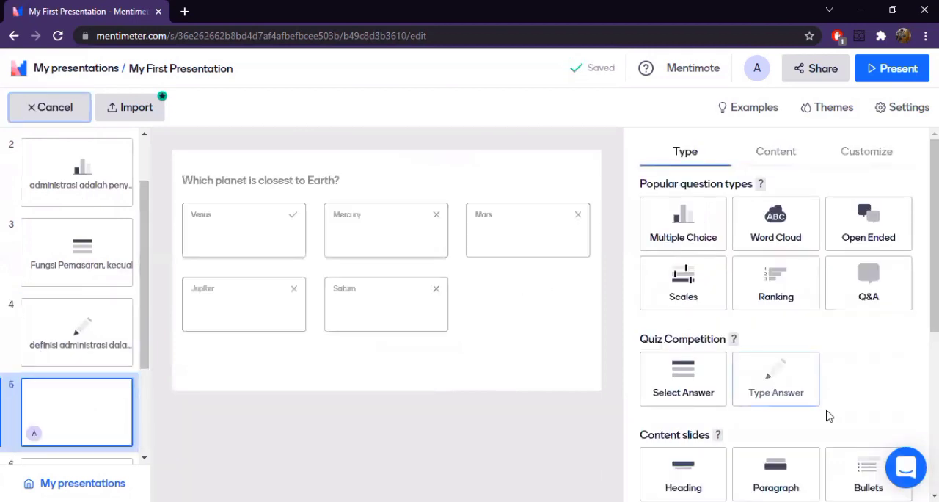
pyautogui.scroll(-3, 840, 423)
pyautogui.scroll(3, 841, 425)
pyautogui.scroll(1, 842, 424)
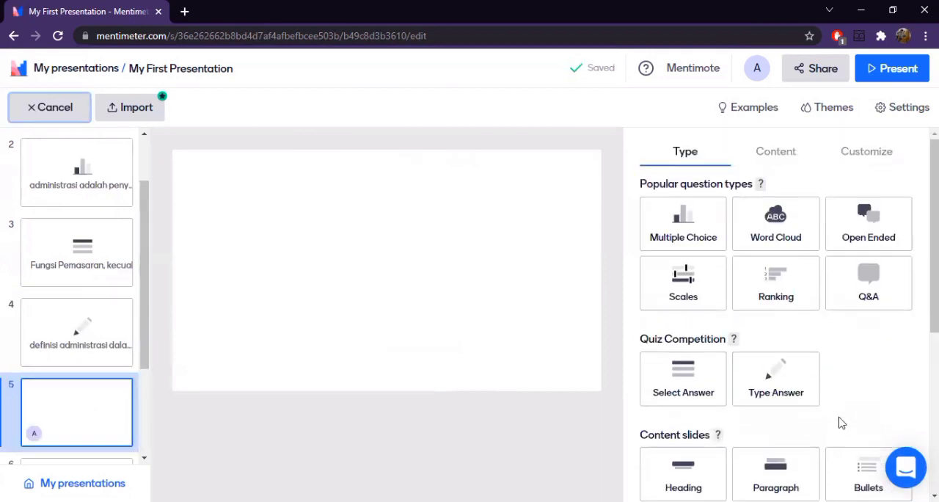
pyautogui.scroll(-3, 693, 367)
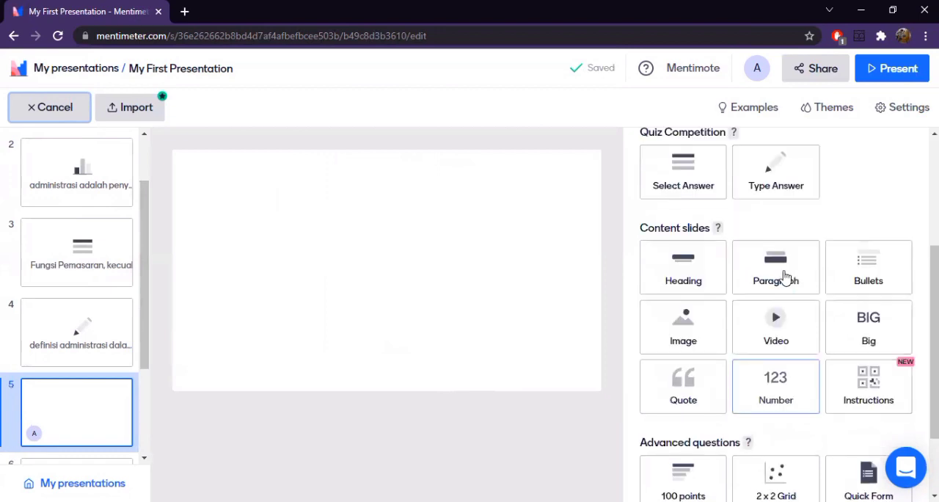
pyautogui.scroll(1, 679, 308)
pyautogui.scroll(3, 857, 279)
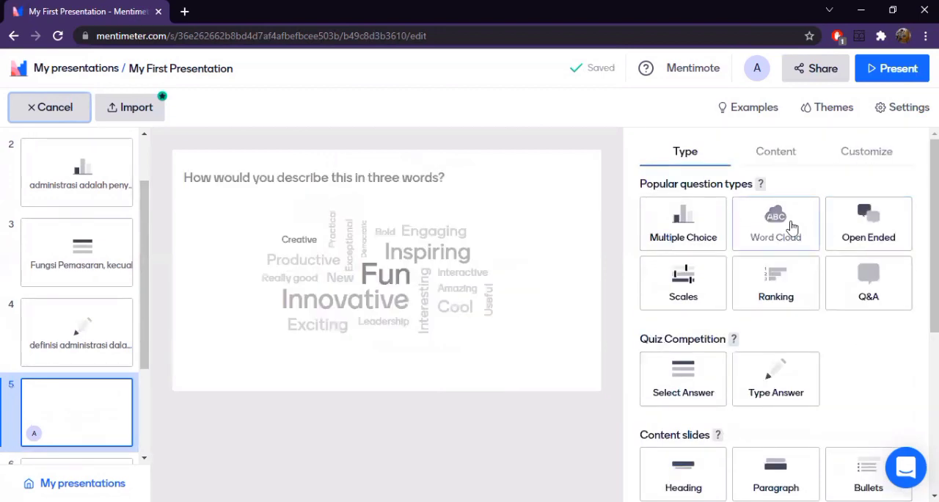
pyautogui.click(792, 227)
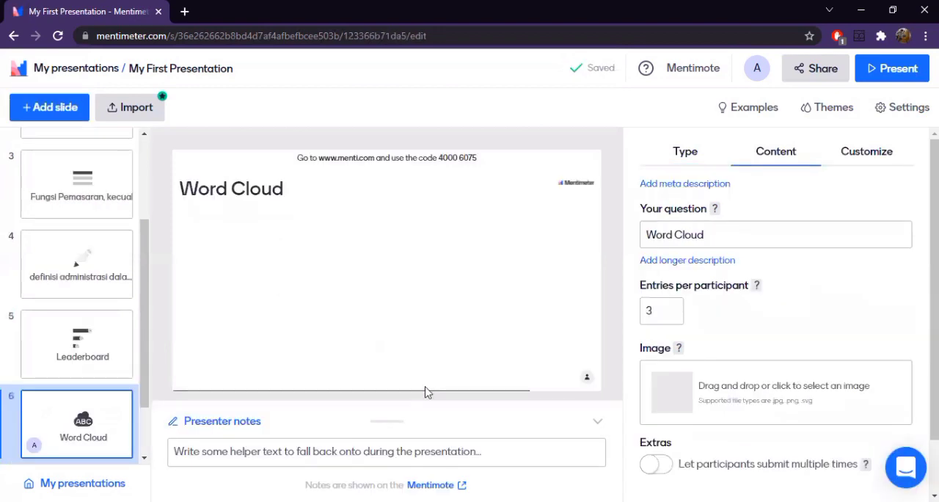
pyautogui.scroll(-1, 769, 414)
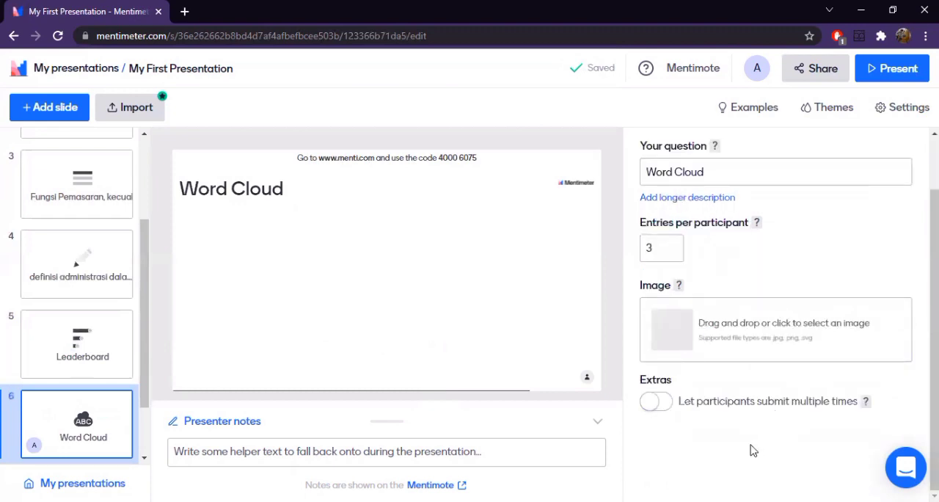
pyautogui.scroll(1, 709, 442)
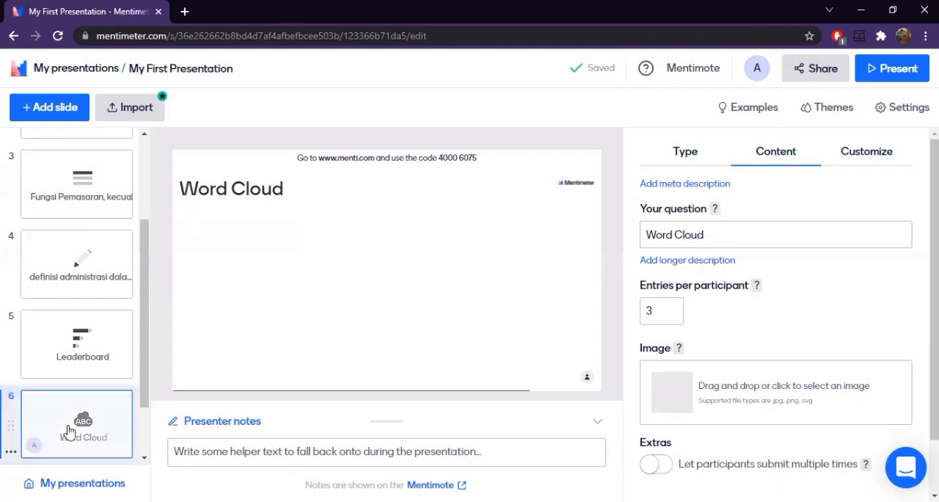
pyautogui.rightClick(68, 426)
pyautogui.click(503, 357)
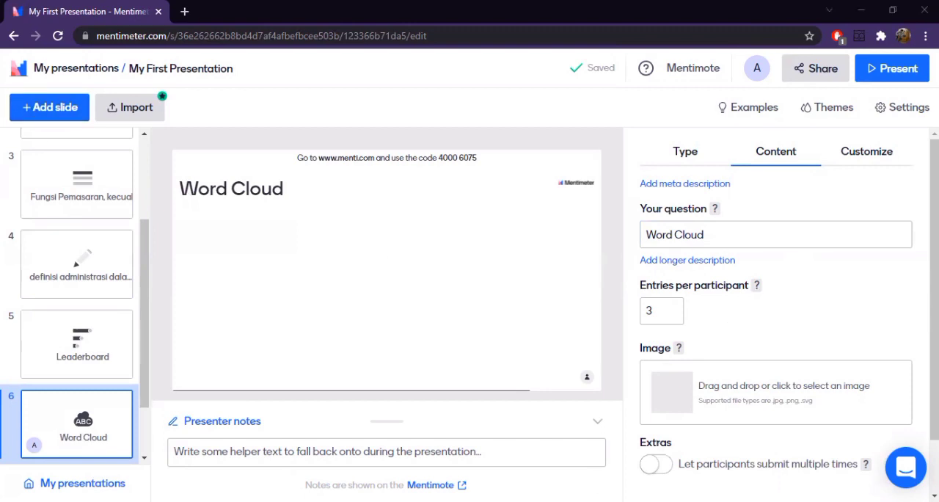
# - Set the Word Cloud slide's question to "Ciri-ciri dari administrasi"
pyautogui.tripleClick(729, 237)
pyautogui.write('Ciri')
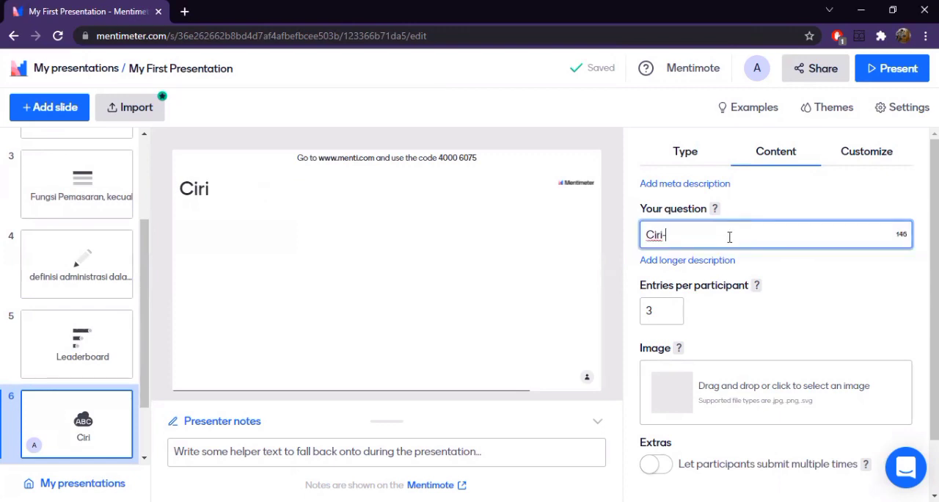
pyautogui.write('-ciri do')
pyautogui.write('ri')
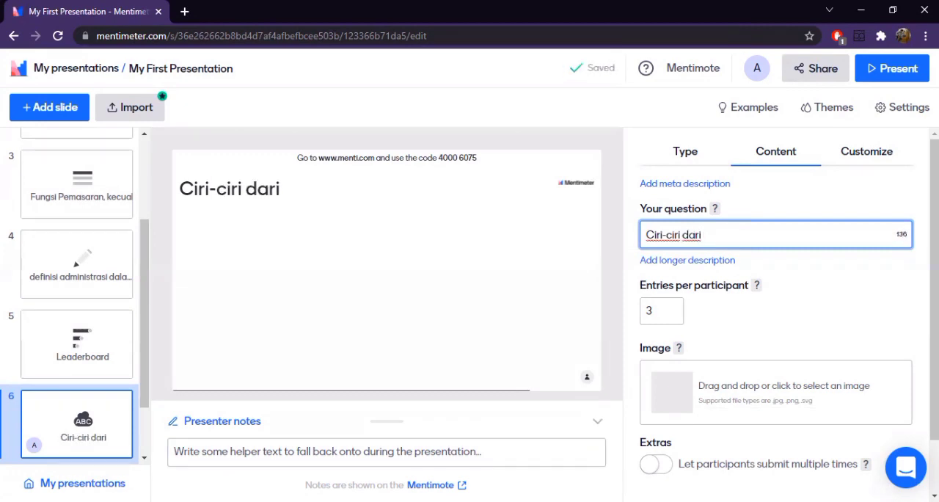
pyautogui.hotkey('alt', 'Tab')
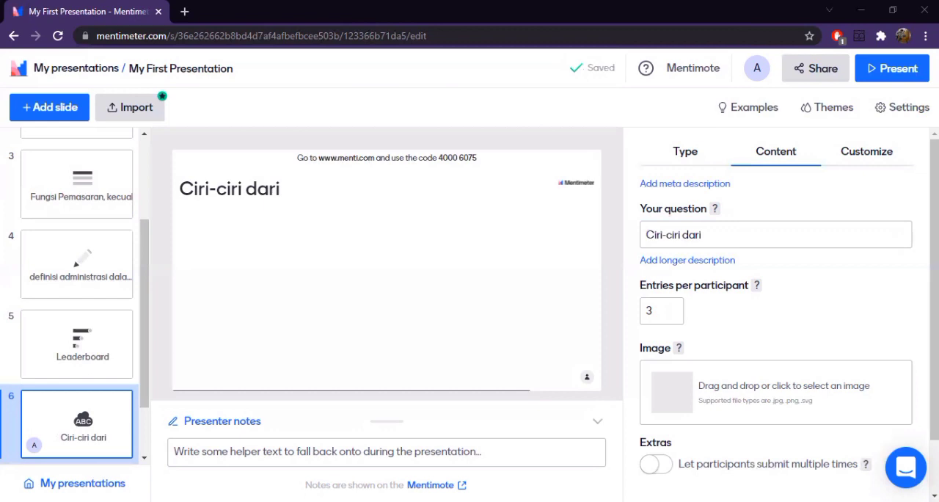
pyautogui.click(711, 246)
pyautogui.write('adminis')
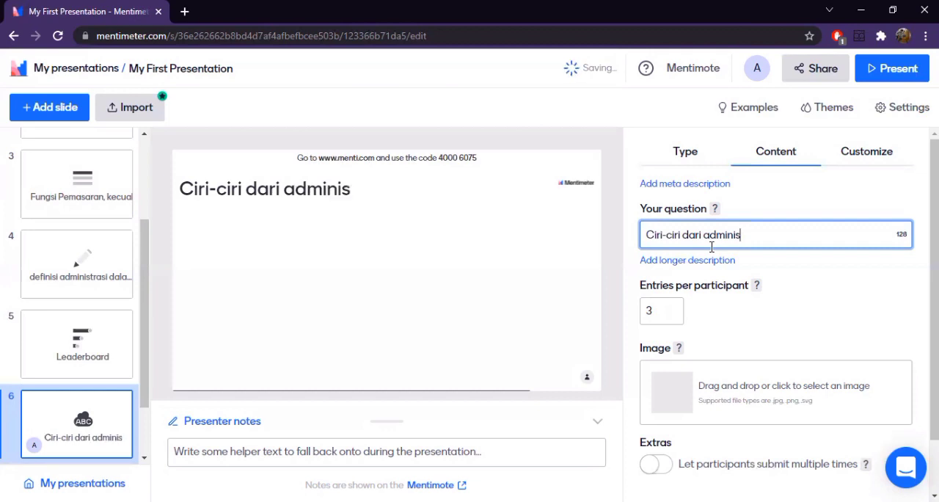
pyautogui.write('trasi')
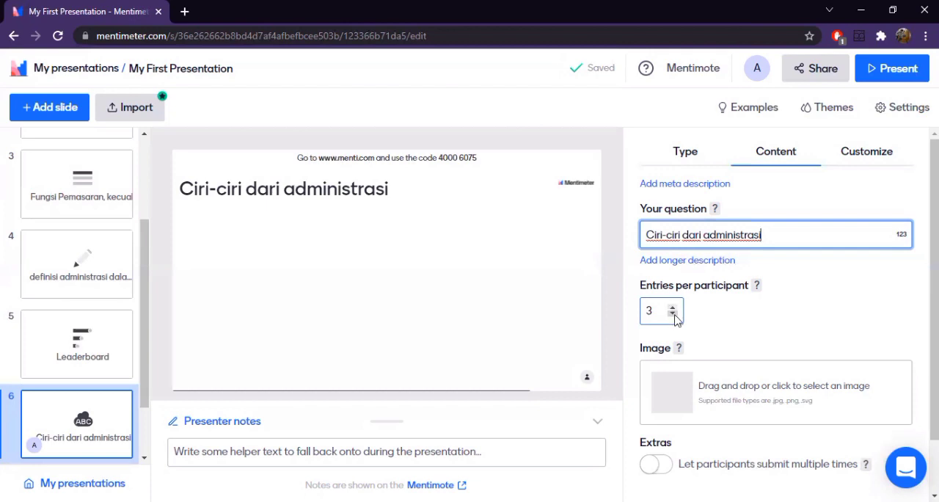
# - Limit the Word Cloud question to 1 entry per participant and review the slide's extra options
pyautogui.doubleClick(673, 314)
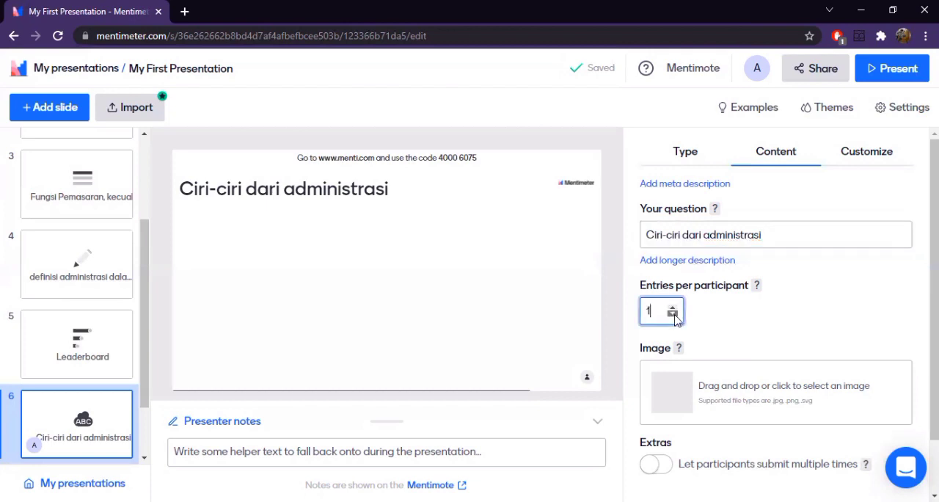
pyautogui.click(778, 330)
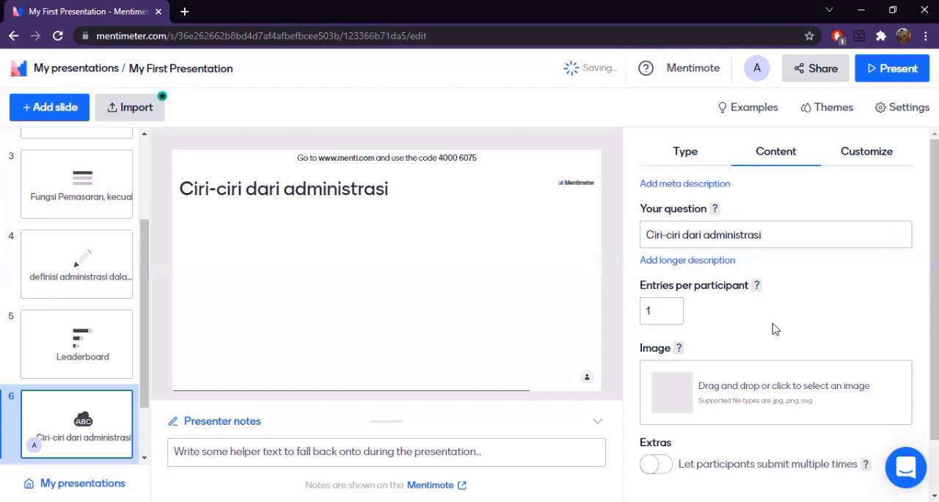
pyautogui.scroll(-1, 770, 330)
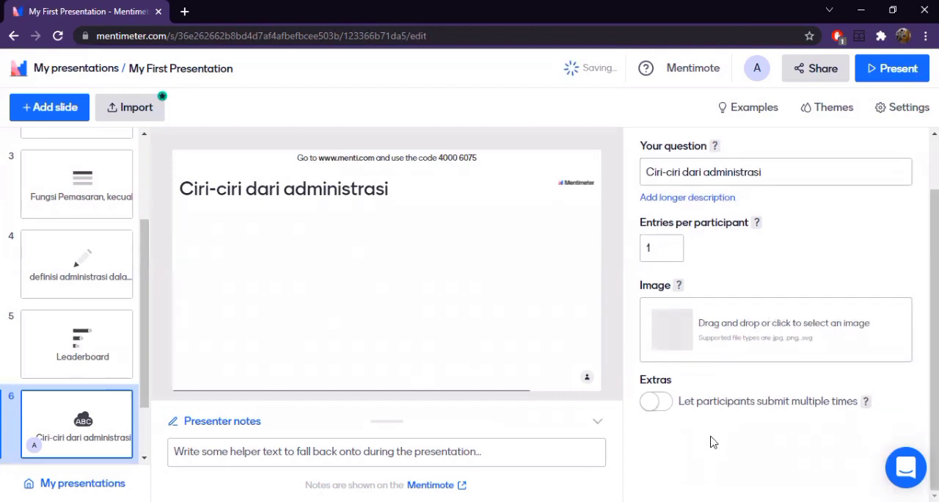
pyautogui.scroll(1, 705, 411)
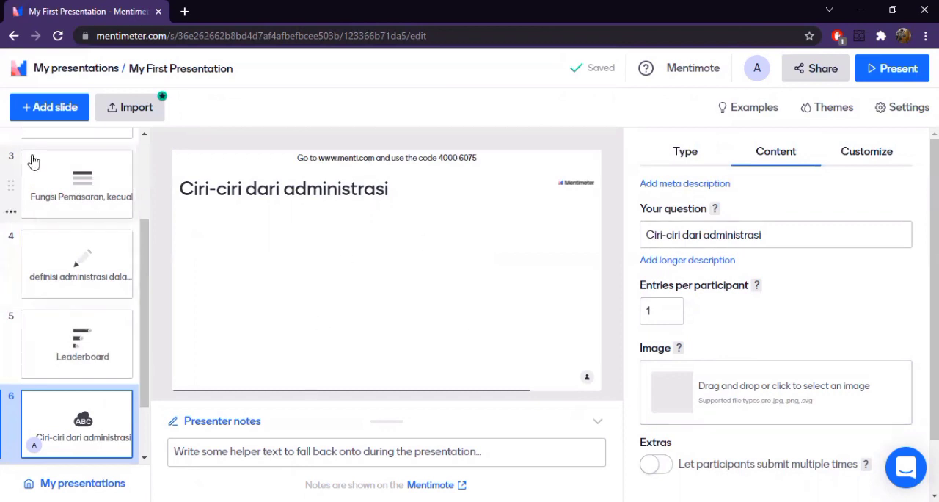
# - Add a Bullets content slide after the Word Cloud slide with the heading "Perlengkapan Administrasi Usaha"
pyautogui.click(42, 110)
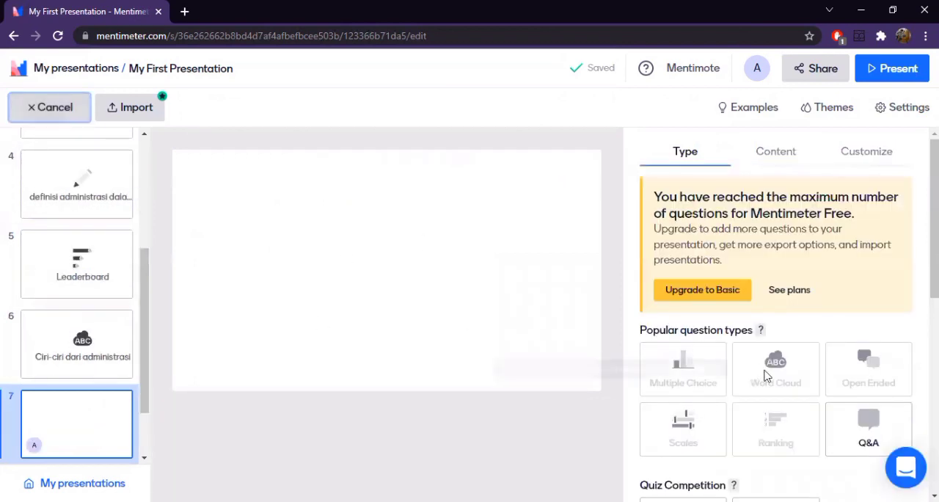
pyautogui.scroll(-5, 864, 325)
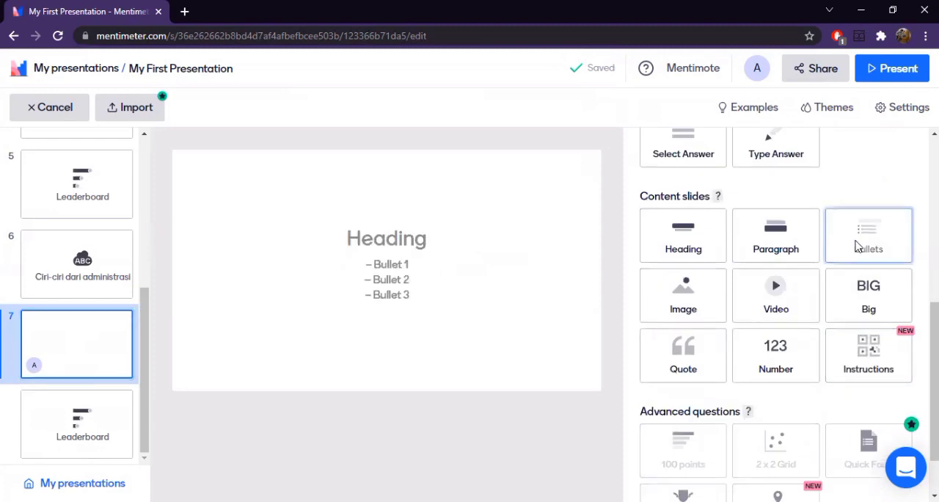
pyautogui.click(857, 247)
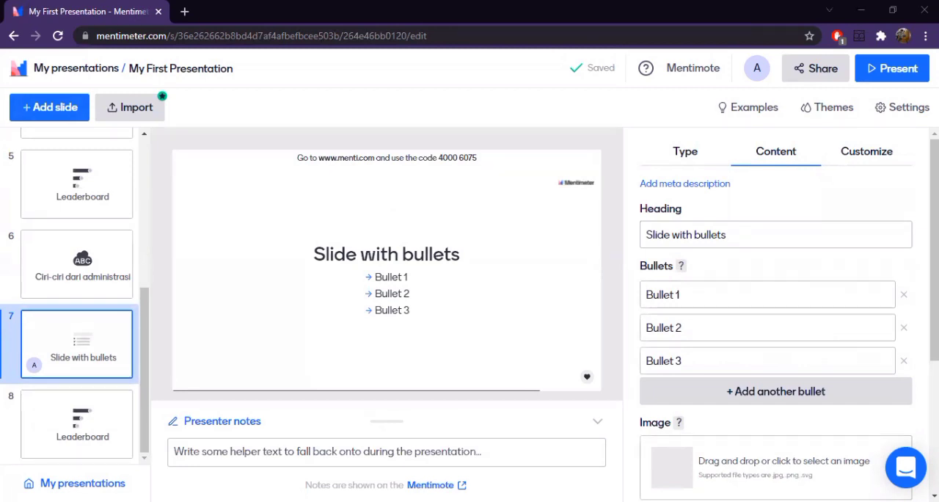
pyautogui.tripleClick(710, 236)
pyautogui.rightClick(710, 236)
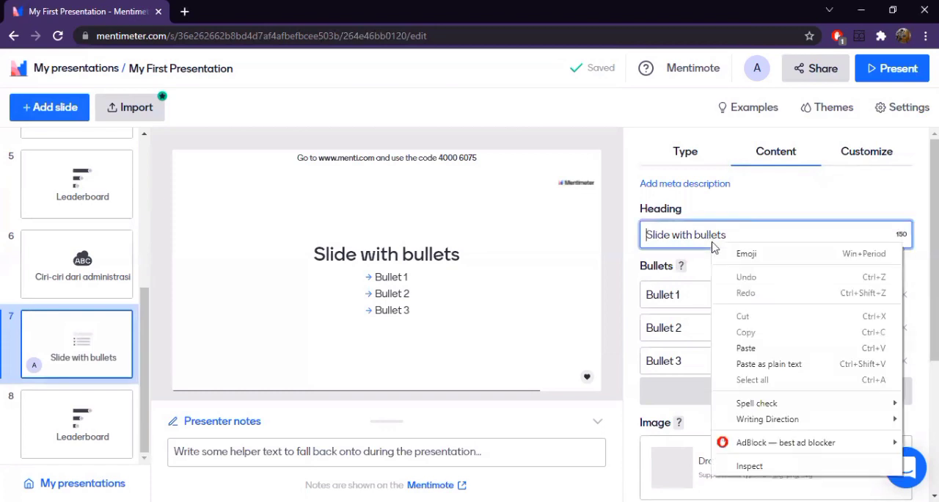
pyautogui.click(750, 346)
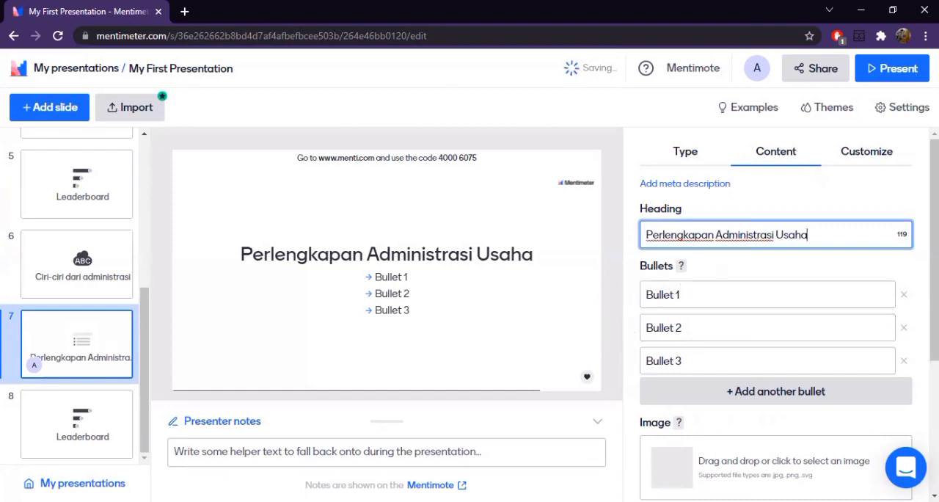
# - Set the first bullet to "Buku persediaan barang" without a pasted bullet mark, and move the bullets slide to second position in the presentation
pyautogui.hotkey('alt', 'Tab')
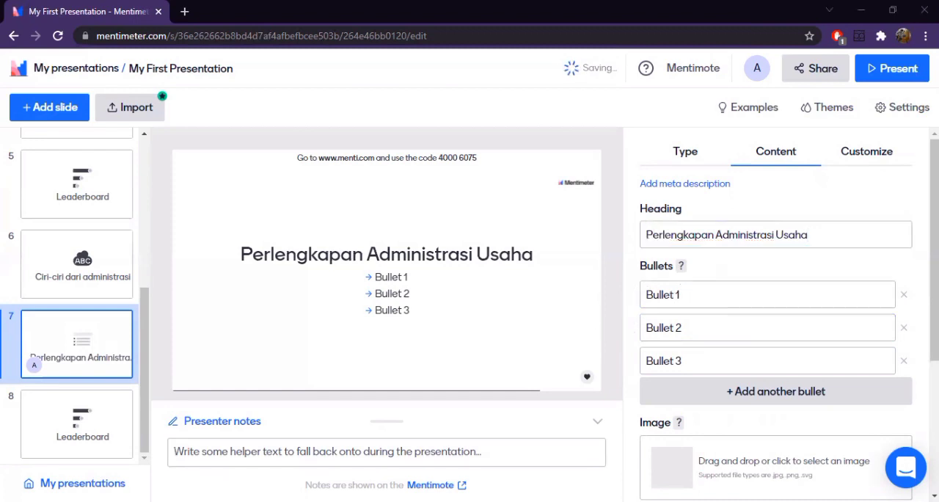
pyautogui.rightClick(670, 299)
pyautogui.click(709, 183)
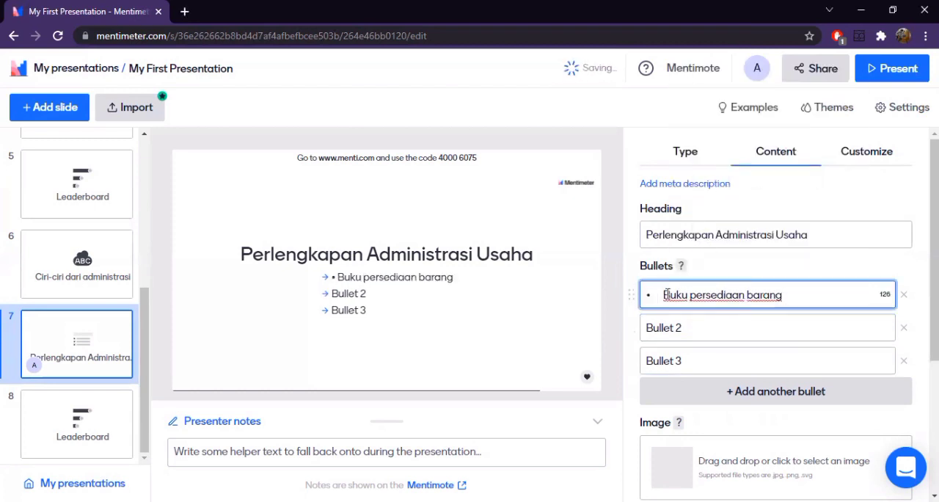
pyautogui.press('BackSpace')
pyautogui.press('BackSpace')
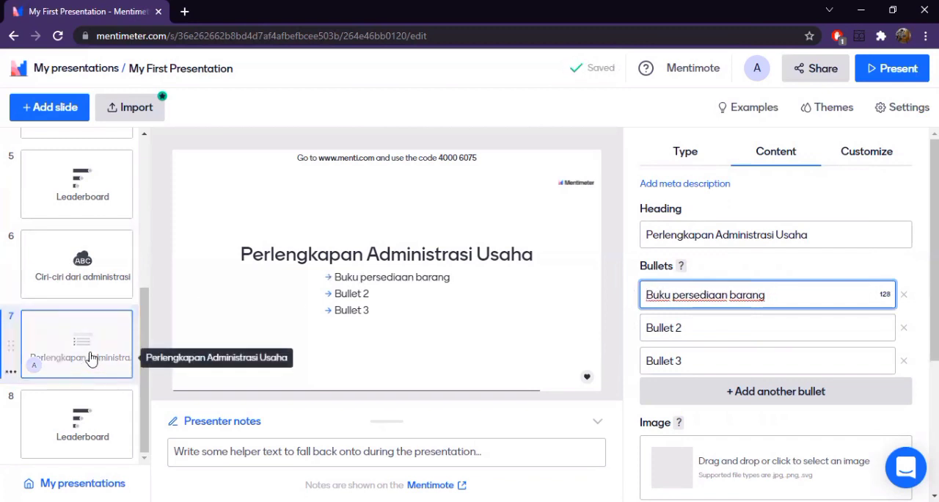
pyautogui.moveTo(91, 358); pyautogui.dragTo(95, 273)
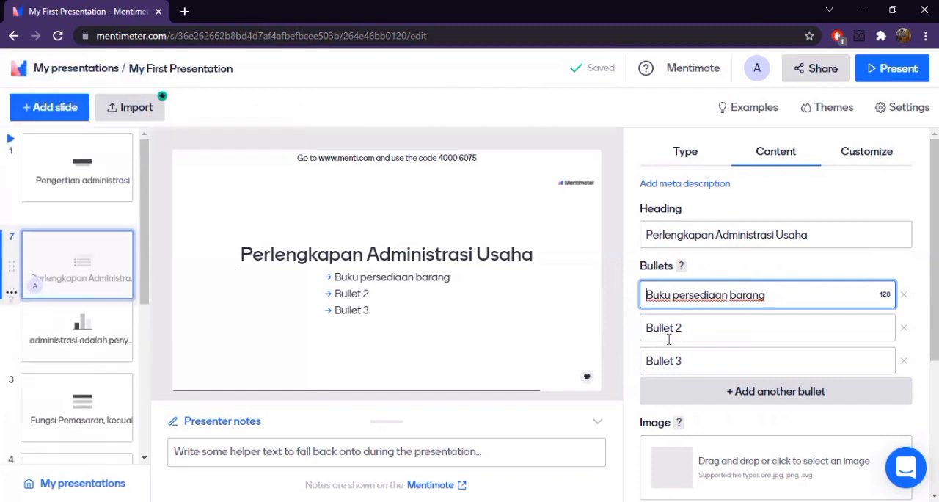
# - Set the second bullet to "Buku pembelian", removing the bullet mark pasted in front of the text
pyautogui.click(647, 328)
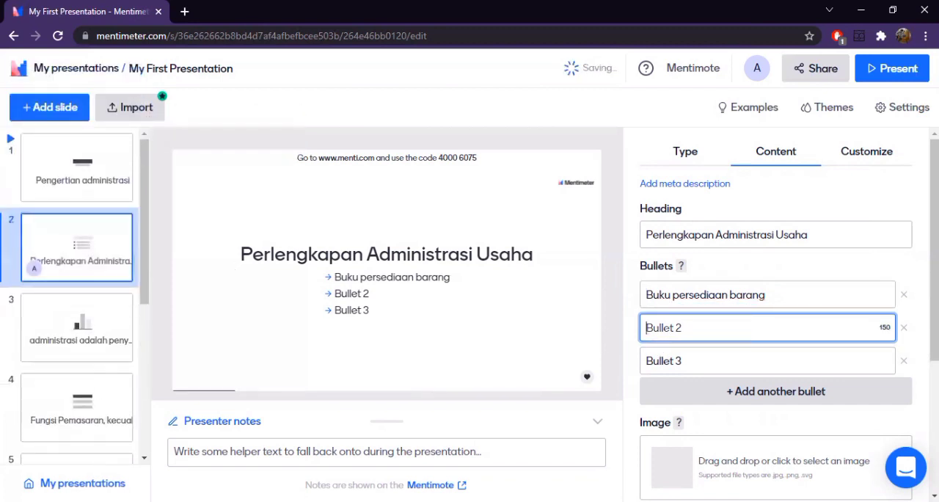
pyautogui.hotkey('alt', 'Tab')
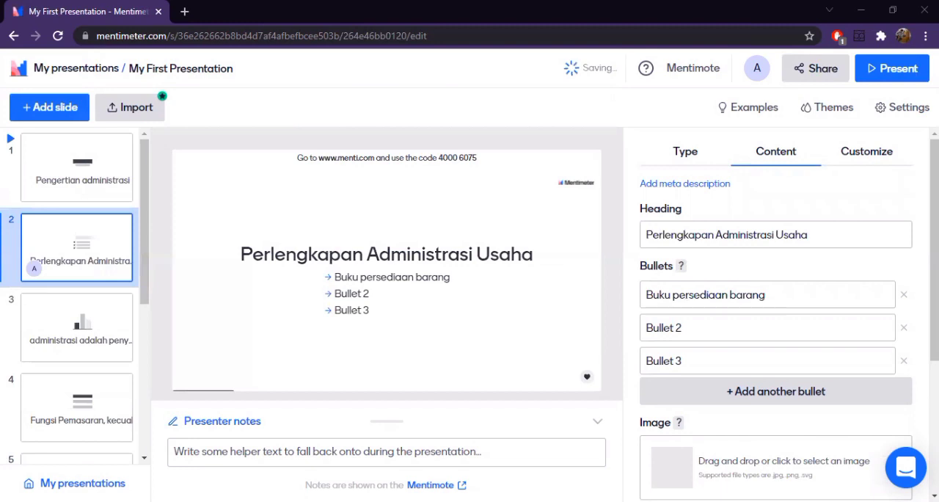
pyautogui.rightClick(681, 323)
pyautogui.click(722, 193)
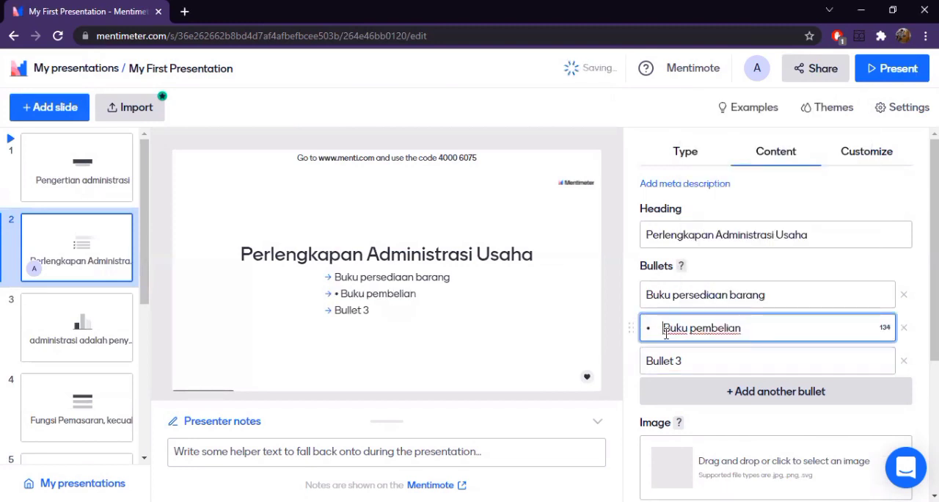
pyautogui.press('BackSpace')
pyautogui.press('BackSpace')
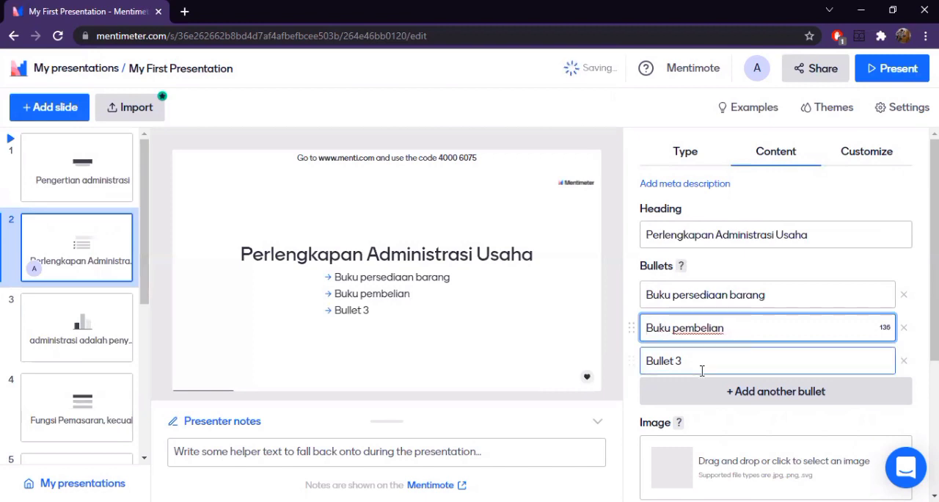
# - Set the third bullet to "Buku penjualan", removing the bullet mark pasted in front of the text
pyautogui.click(698, 360)
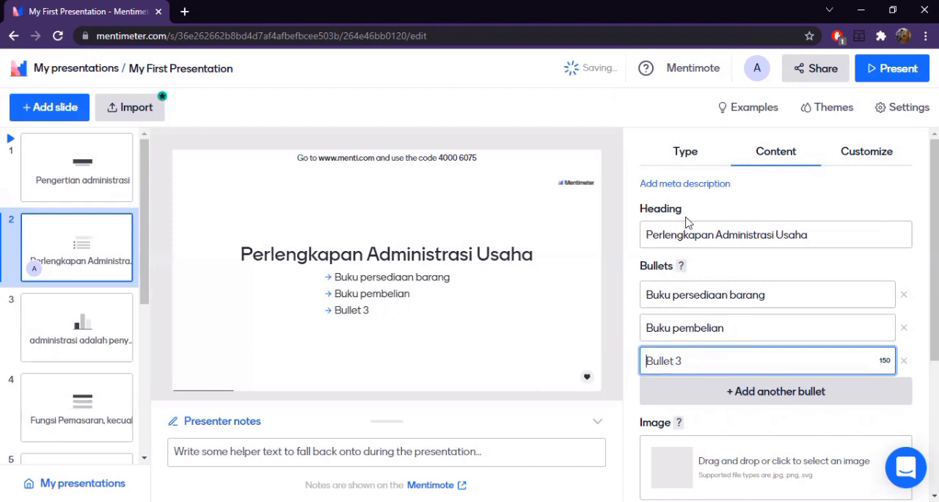
pyautogui.write('• Buku penjualan')
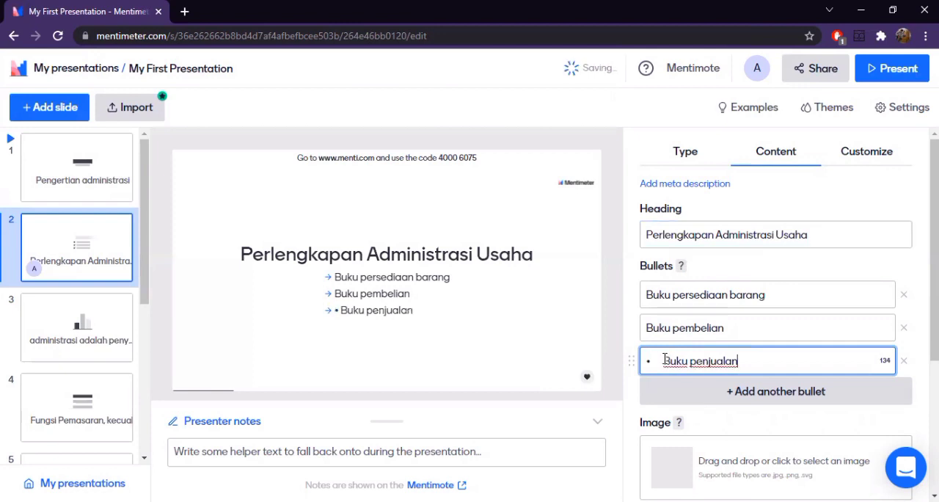
pyautogui.click(664, 360)
pyautogui.press('BackSpace')
pyautogui.press('BackSpace')
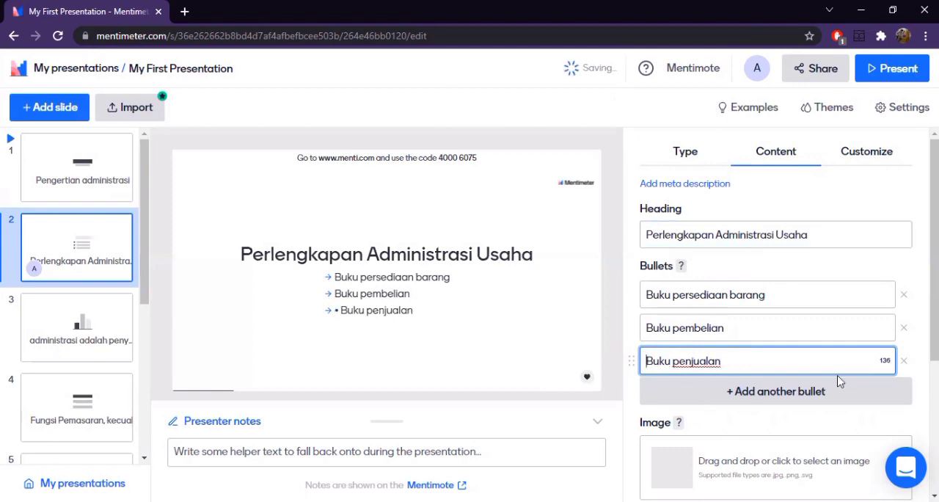
# - Add a fourth bullet reading "Buku perlengkapan" without the pasted bullet mark
pyautogui.press('Return')
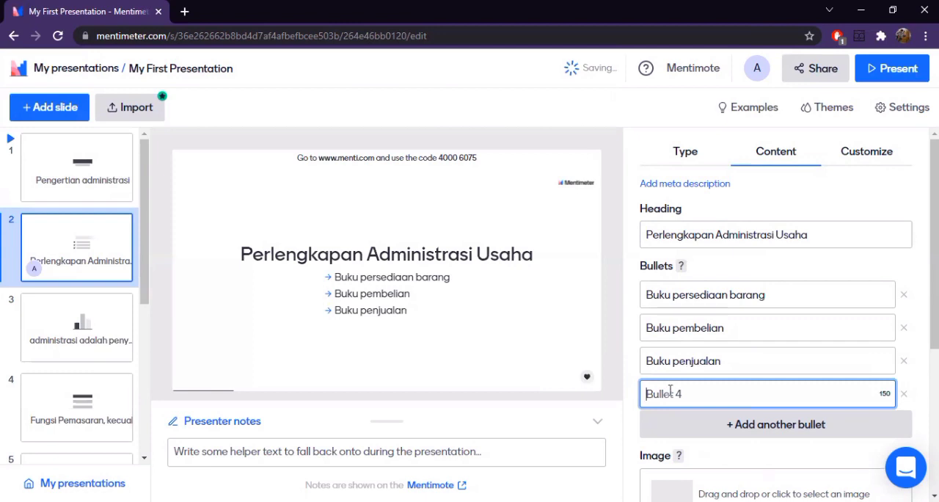
pyautogui.write('• Buku perlengkapan')
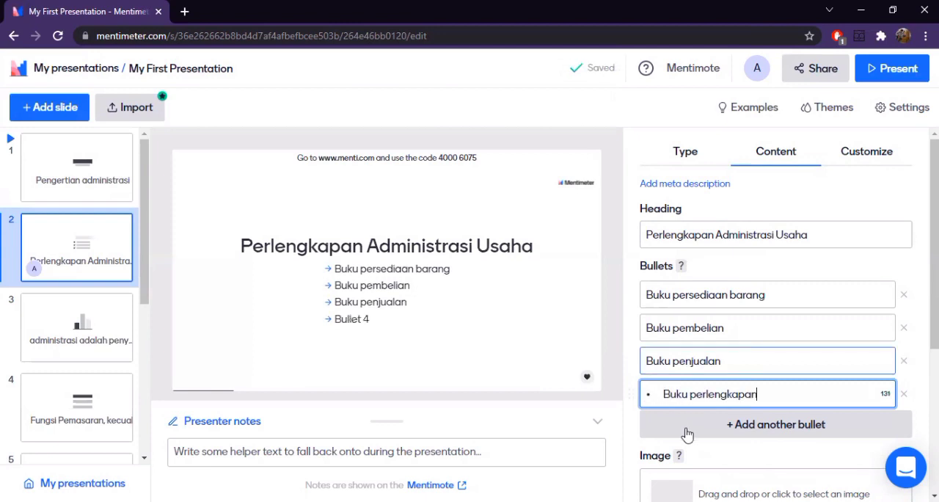
pyautogui.click(669, 394)
pyautogui.press('BackSpace')
pyautogui.press('BackSpace')
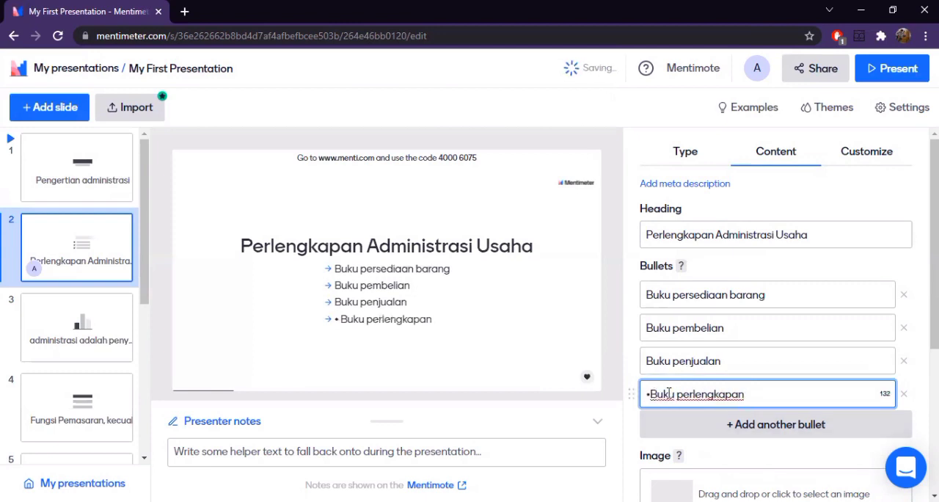
# - Add a fifth bullet reading "Kuitansi, faktur, catatan, dan sebagainya" without the pasted bullet mark
pyautogui.press('Return')
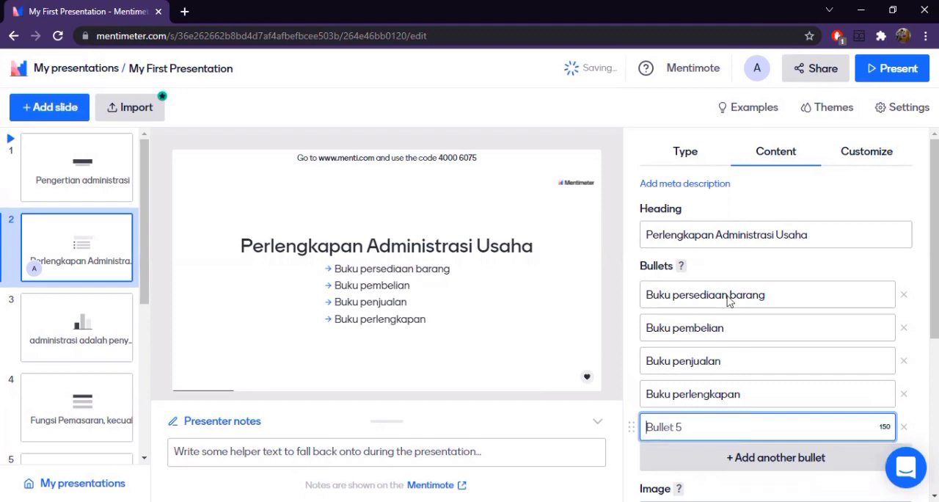
pyautogui.write('• Kuitansi, faktur, catatan, dan sebagainya')
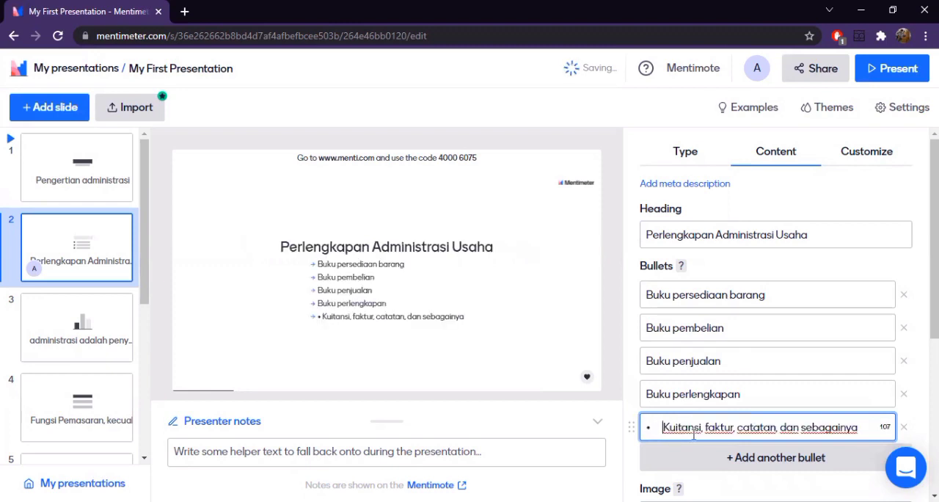
pyautogui.press('BackSpace')
pyautogui.press('BackSpace')
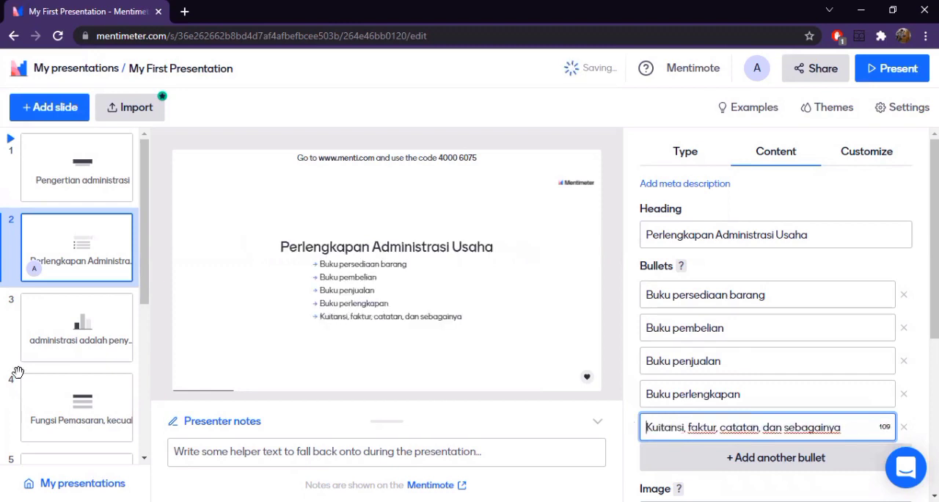
# - Review the bullets slide's extras and reactions, and look at its image upload dialog without adding an image
pyautogui.scroll(-4, 804, 433)
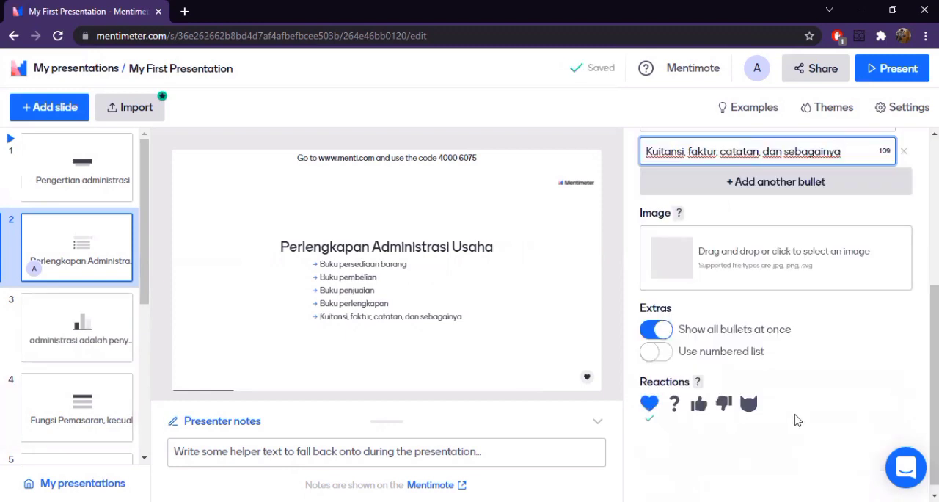
pyautogui.scroll(4, 806, 383)
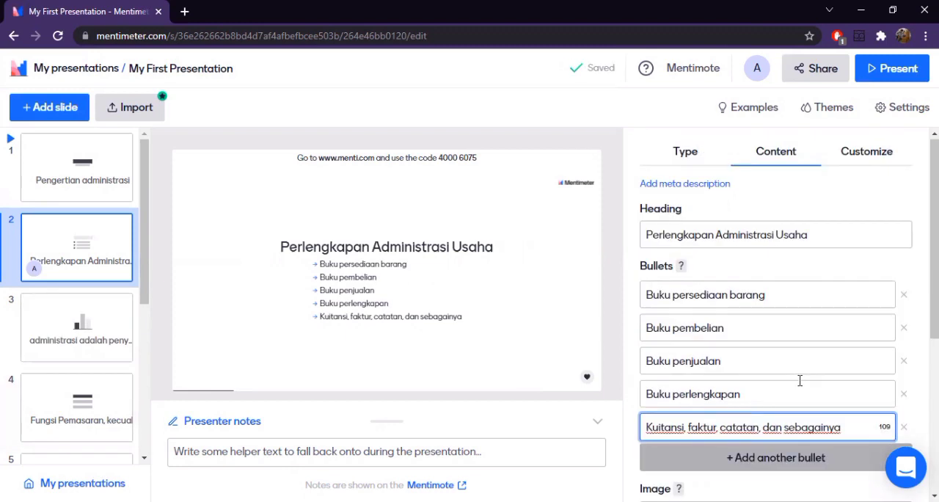
pyautogui.scroll(-4, 671, 313)
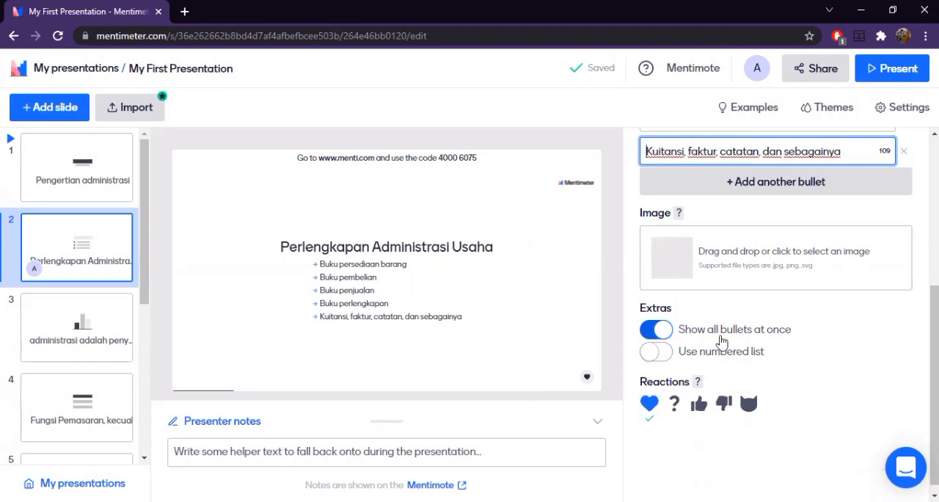
pyautogui.scroll(1, 834, 357)
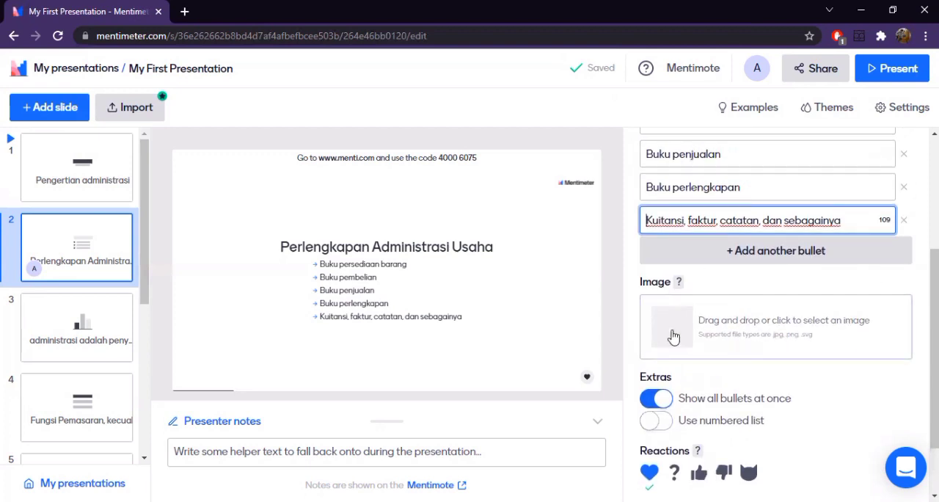
pyautogui.click(765, 331)
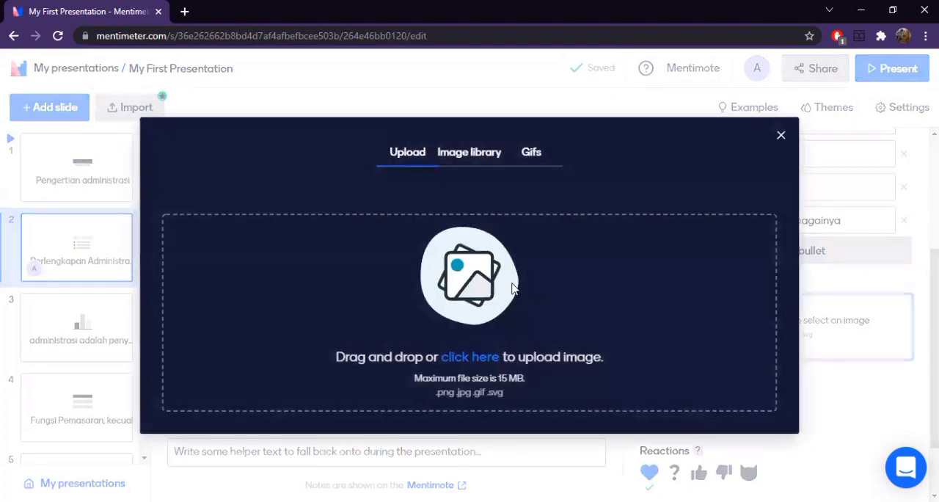
pyautogui.click(781, 137)
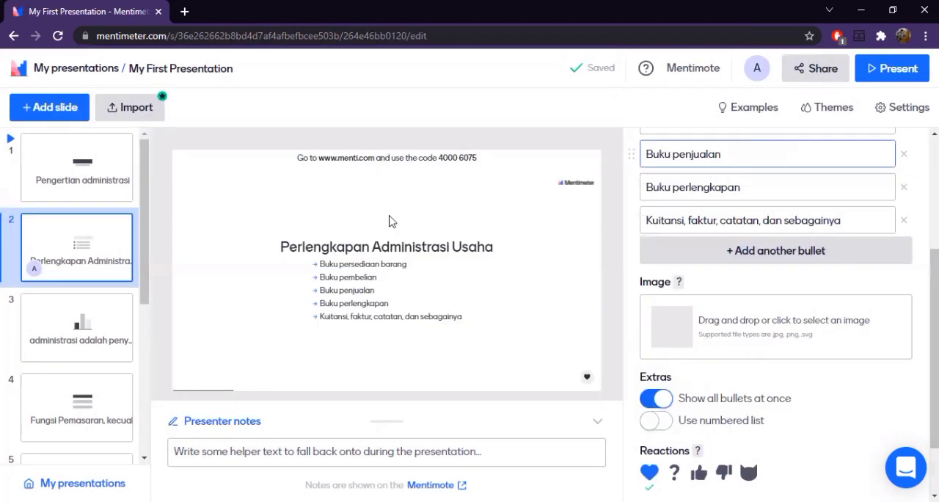
# - Add a Select Answer quiz slide after the Word Cloud slide with the question "Beberapa catatan kegiatan administrasi usaha antara lain:"
pyautogui.scroll(-4, 91, 363)
pyautogui.click(92, 362)
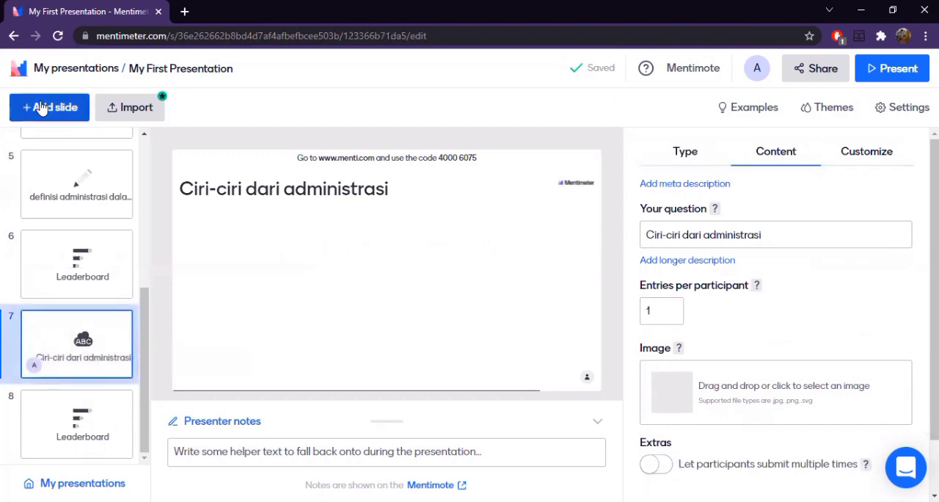
pyautogui.click(42, 108)
pyautogui.scroll(-5, 806, 372)
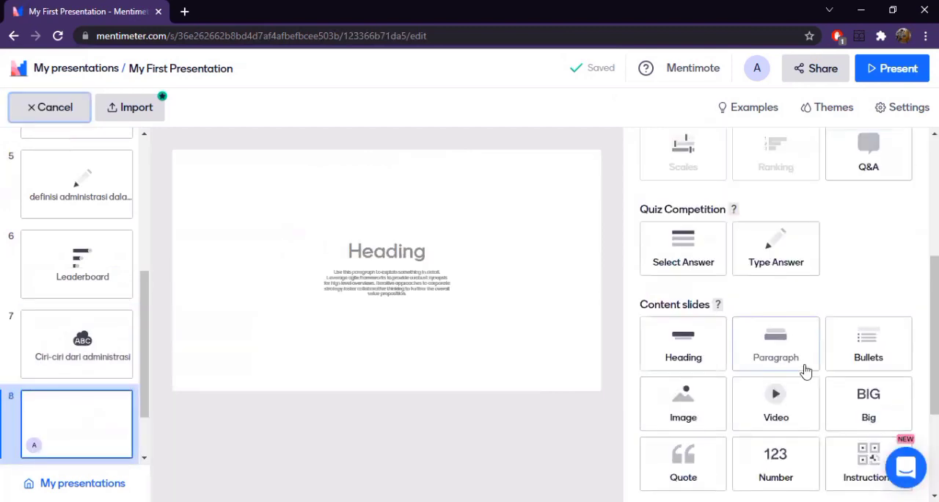
pyautogui.scroll(2, 734, 345)
pyautogui.scroll(-3, 704, 334)
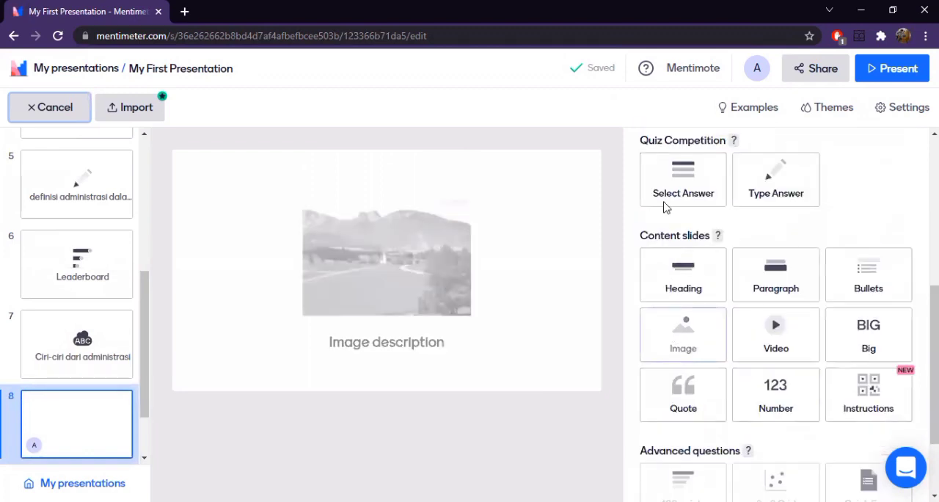
pyautogui.scroll(1, 688, 274)
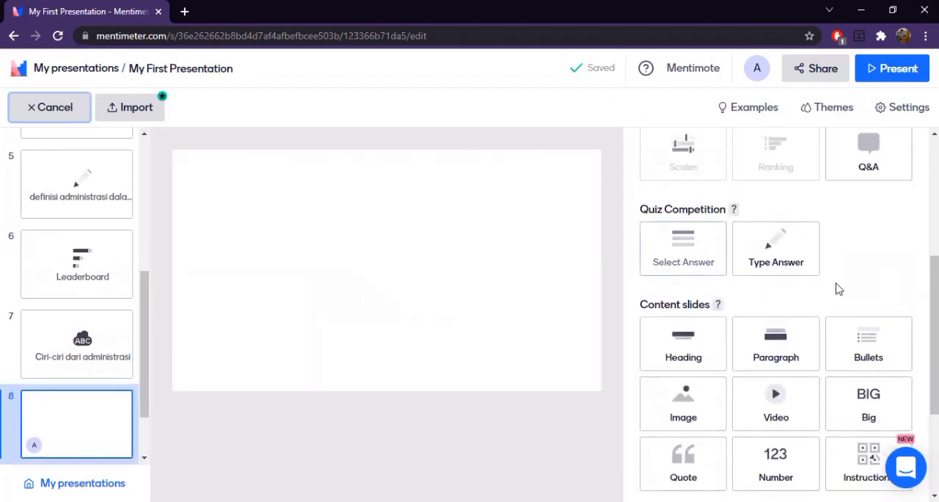
pyautogui.click(678, 254)
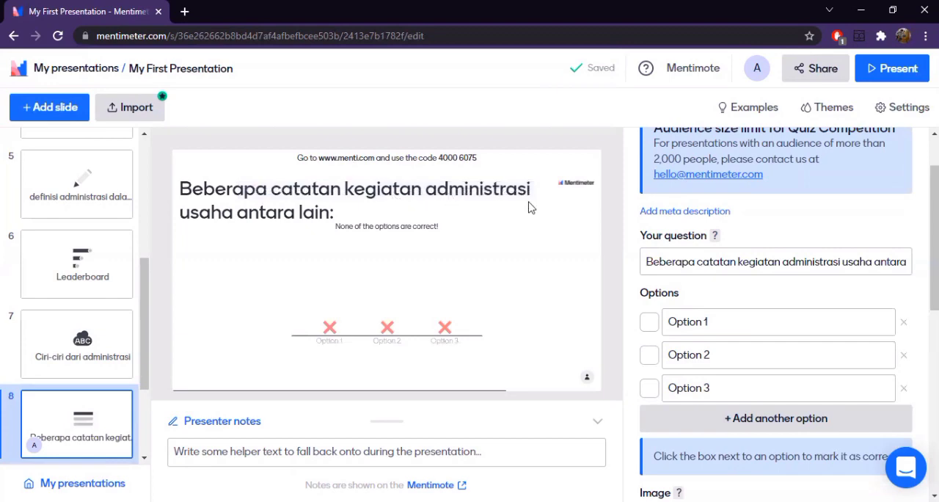
# - Review the quiz slide's settings and extend its answers to four options, deleting the surplus fifth one
pyautogui.scroll(-3, 655, 374)
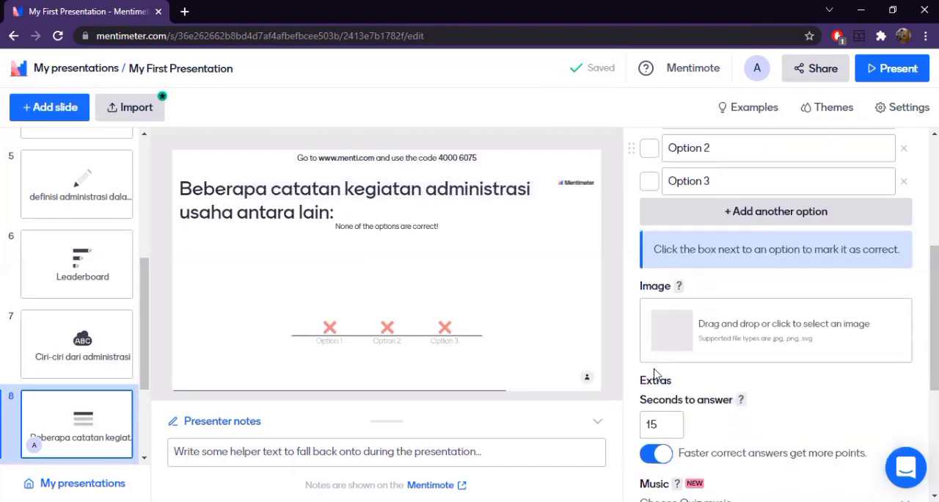
pyautogui.scroll(-4, 656, 374)
pyautogui.scroll(3, 756, 297)
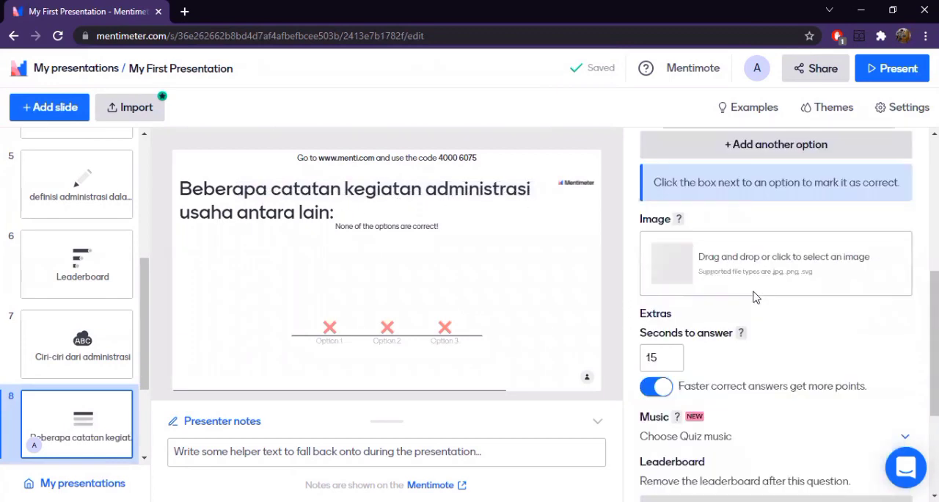
pyautogui.scroll(2, 734, 315)
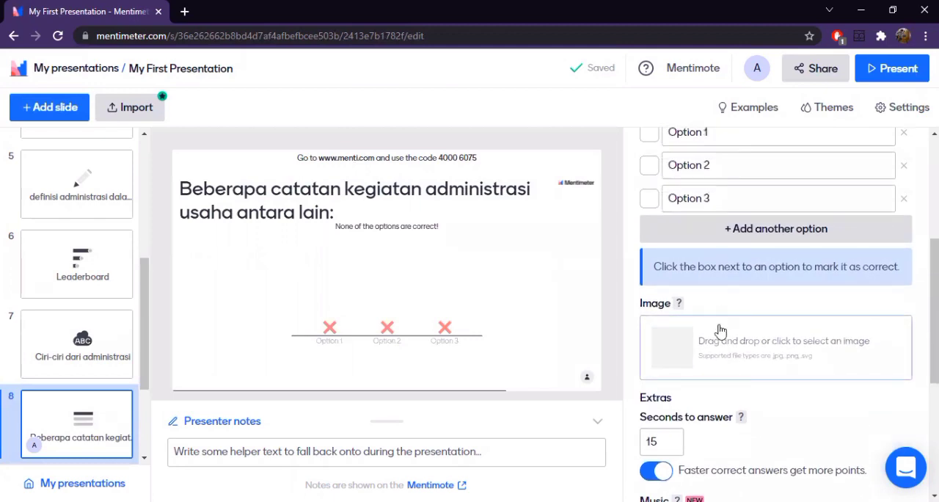
pyautogui.scroll(-4, 723, 337)
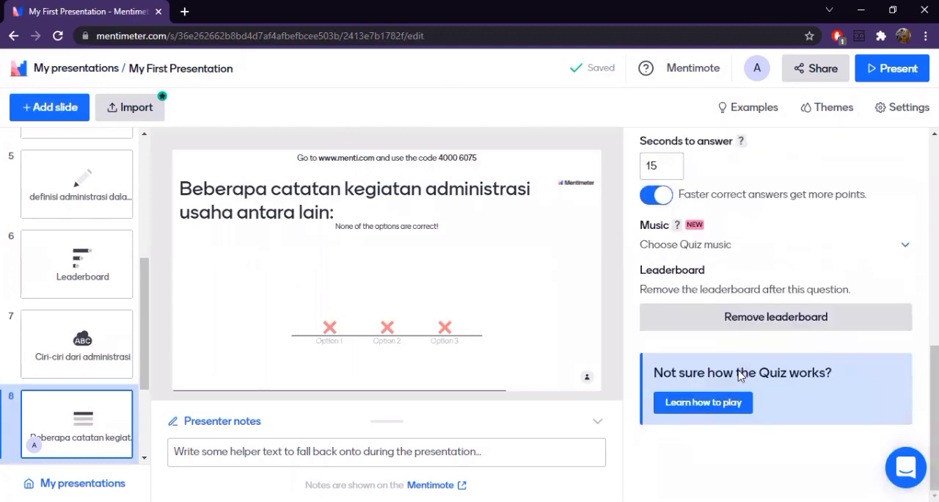
pyautogui.scroll(5, 726, 396)
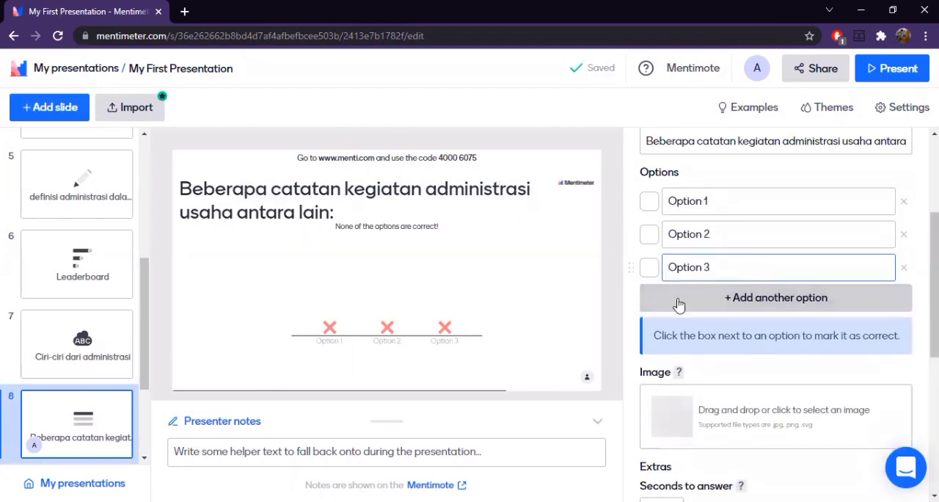
pyautogui.click(679, 304)
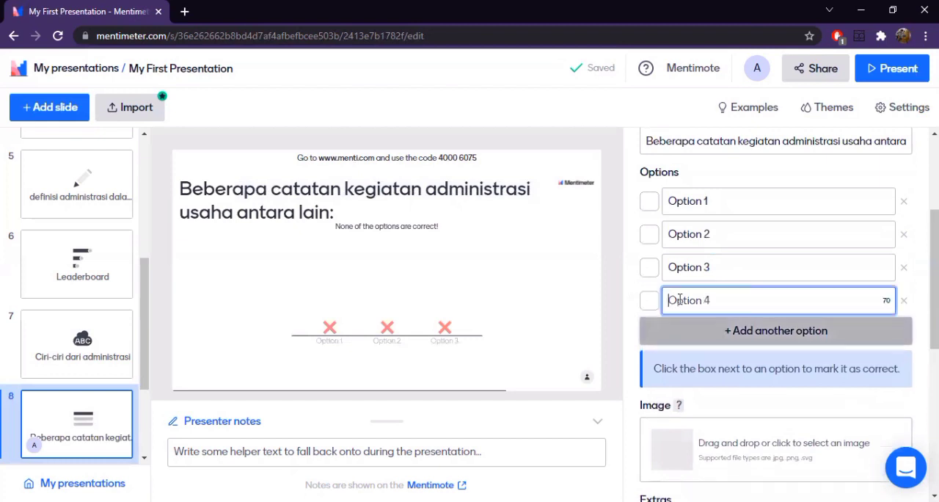
pyautogui.click(689, 337)
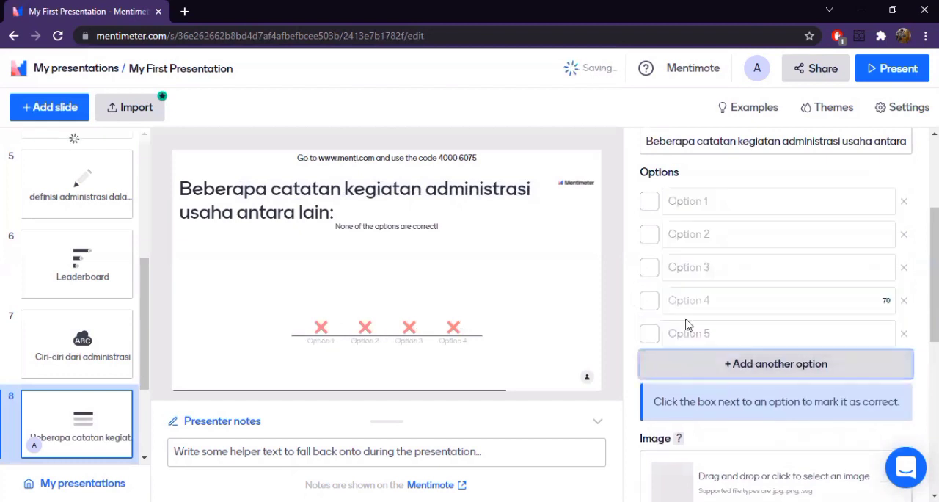
pyautogui.click(904, 339)
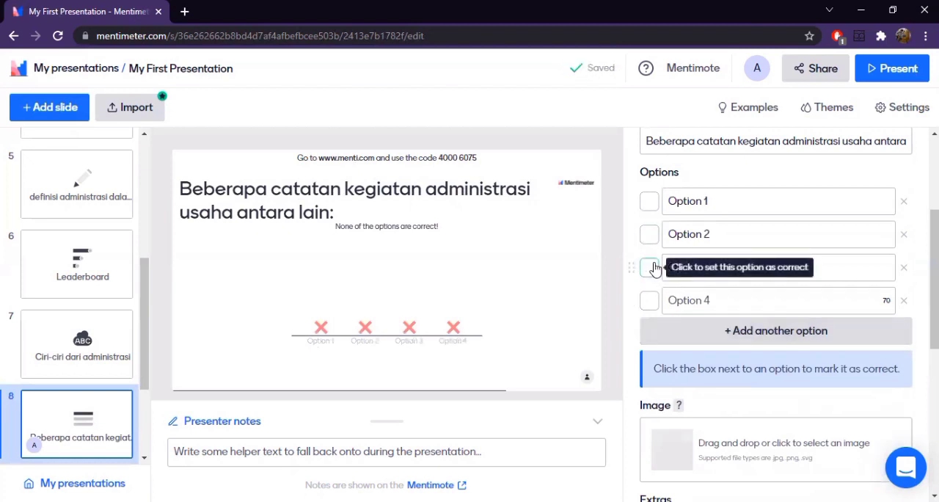
# - Mark the first and third answer options of the quiz question as correct
pyautogui.click(650, 267)
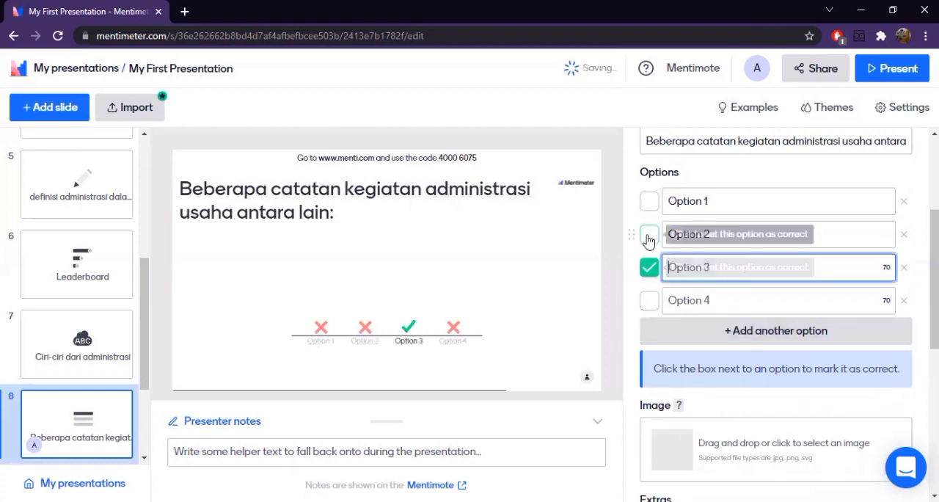
pyautogui.click(650, 236)
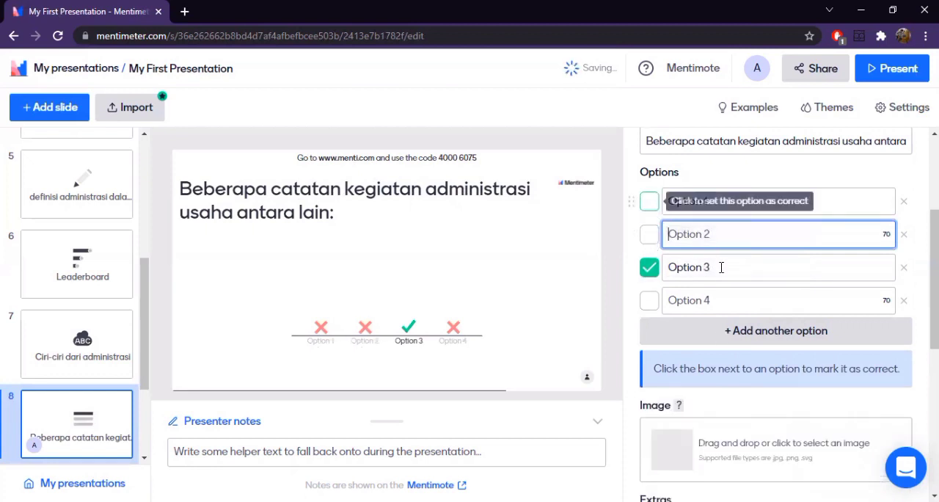
pyautogui.click(650, 201)
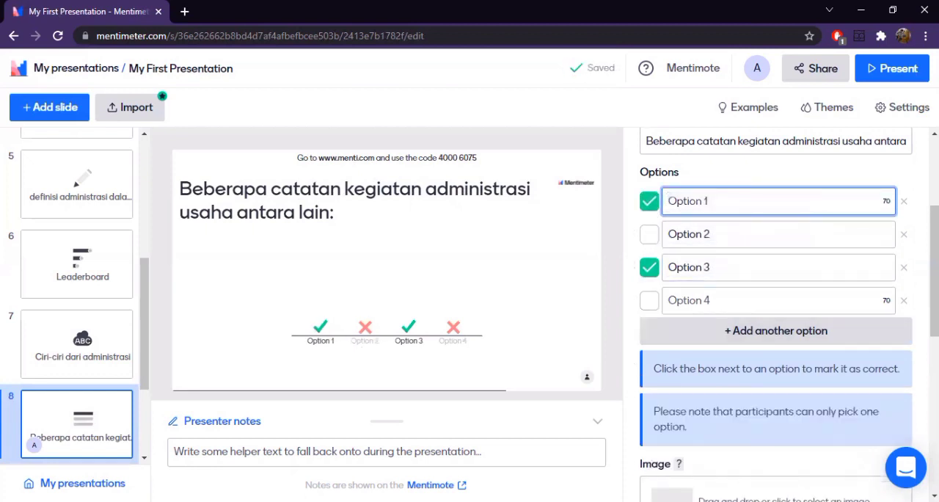
# - Set the first answer option to "Kepegawaian" using the text copied from the source material, without its bullet mark
pyautogui.hotkey('alt', 'Tab')
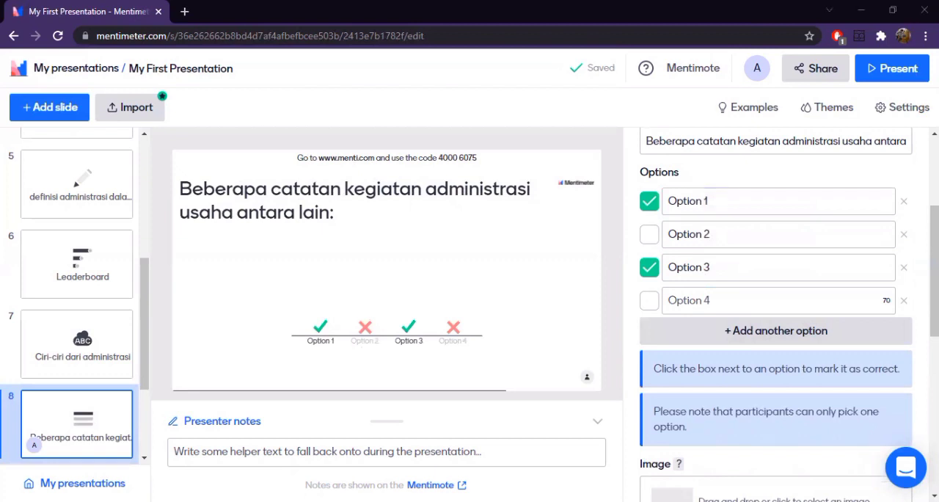
pyautogui.hotkey('alt', 'Tab')
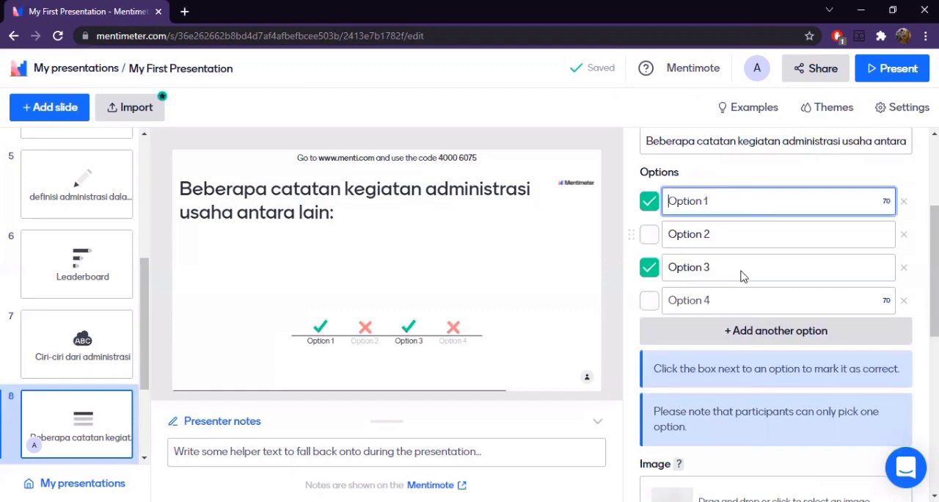
pyautogui.write('•\tKepegawaian')
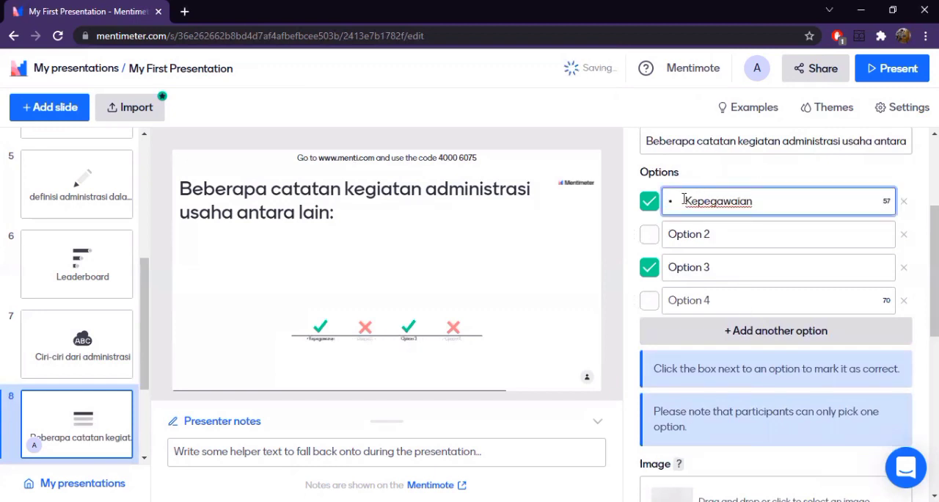
pyautogui.click(687, 199)
pyautogui.press('BackSpace')
pyautogui.press('BackSpace')
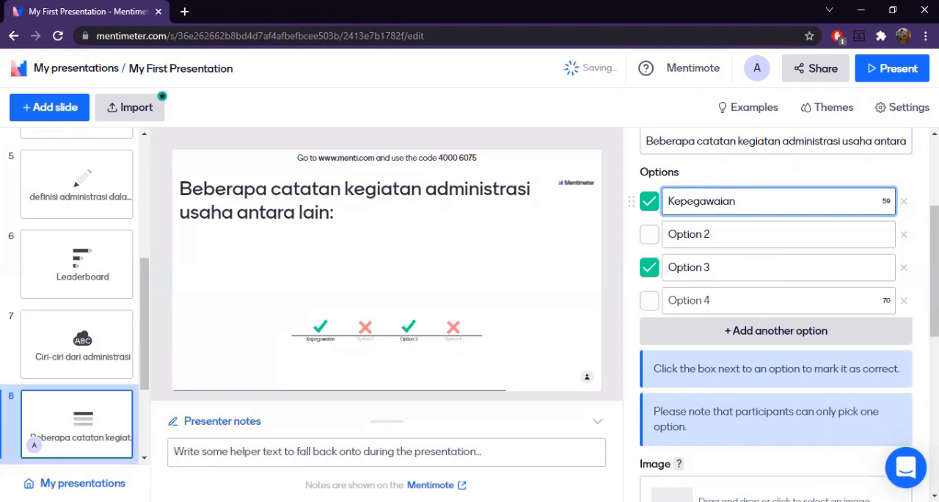
# - Set the third answer option to "Surat menyurat" using the text copied from the source material, without its bullet mark
pyautogui.hotkey('alt', 'Tab')
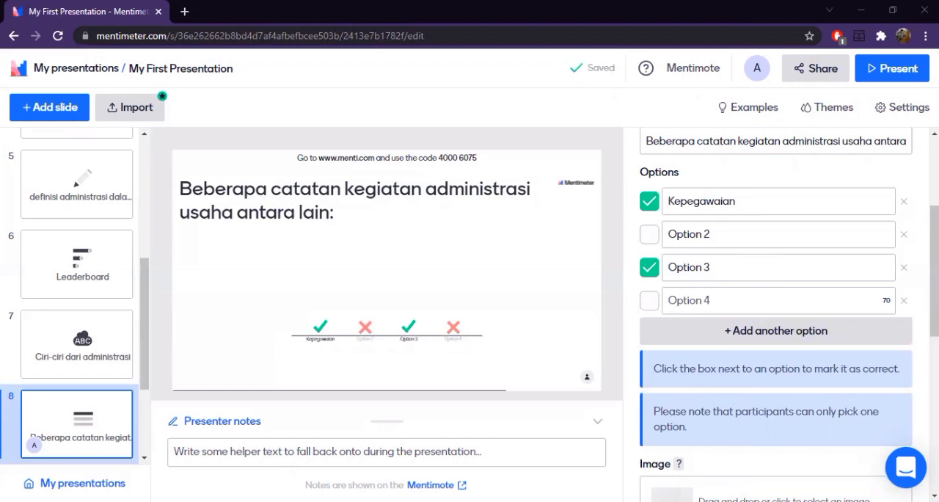
pyautogui.hotkey('alt', 'Tab')
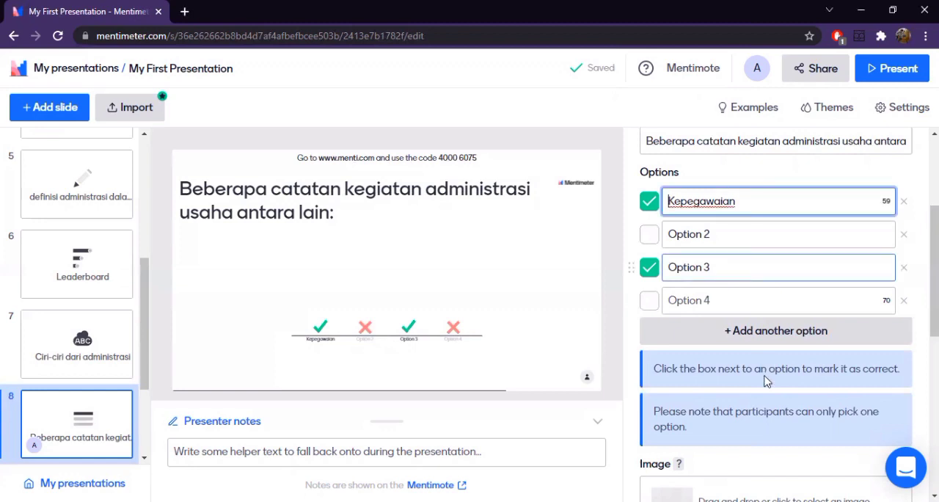
pyautogui.click(742, 262)
pyautogui.write('• Surat menyarat')
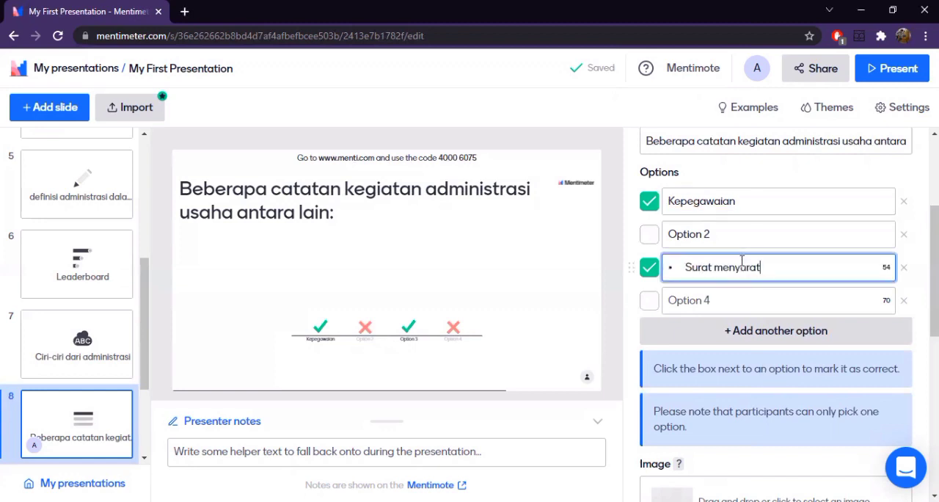
pyautogui.click(687, 268)
pyautogui.press('BackSpace')
pyautogui.press('BackSpace')
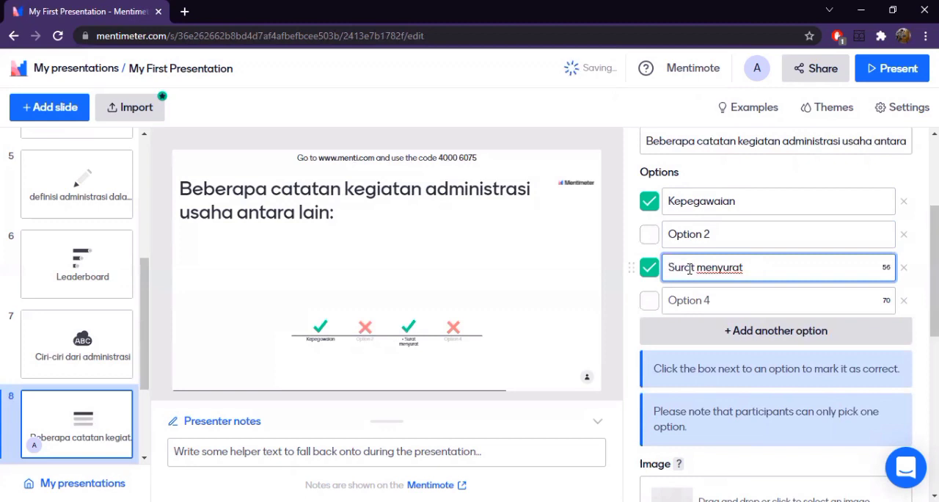
# - Review the quiz slide's answer options, image area and extra settings, along with the existing slides
pyautogui.scroll(-1, 695, 338)
pyautogui.scroll(-1, 695, 339)
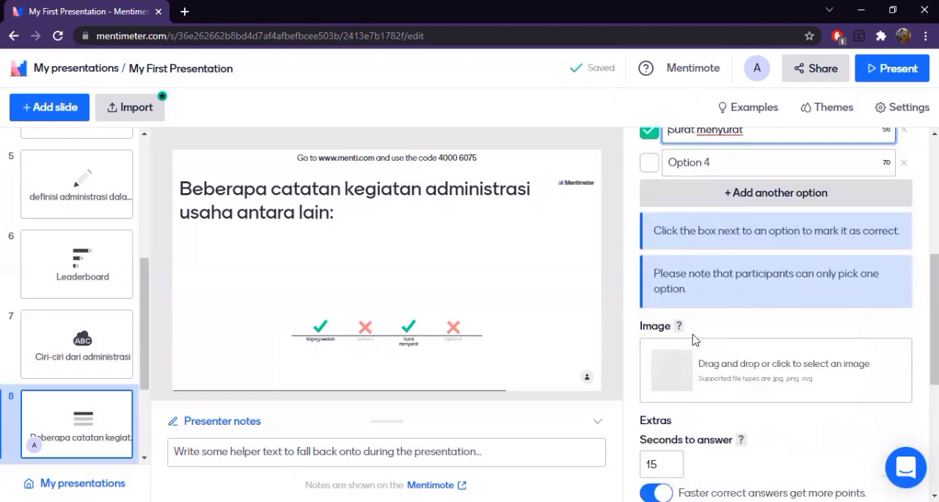
pyautogui.scroll(-3, 695, 340)
pyautogui.scroll(3, 695, 340)
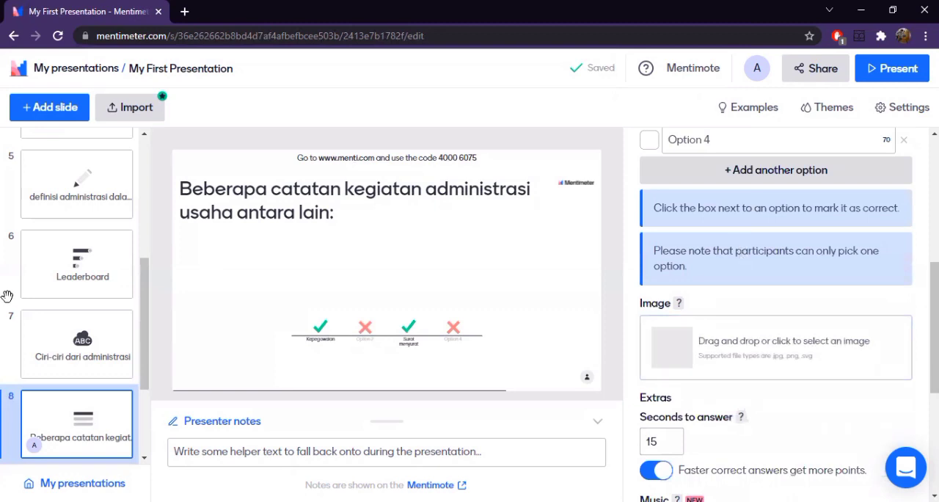
pyautogui.scroll(4, 82, 324)
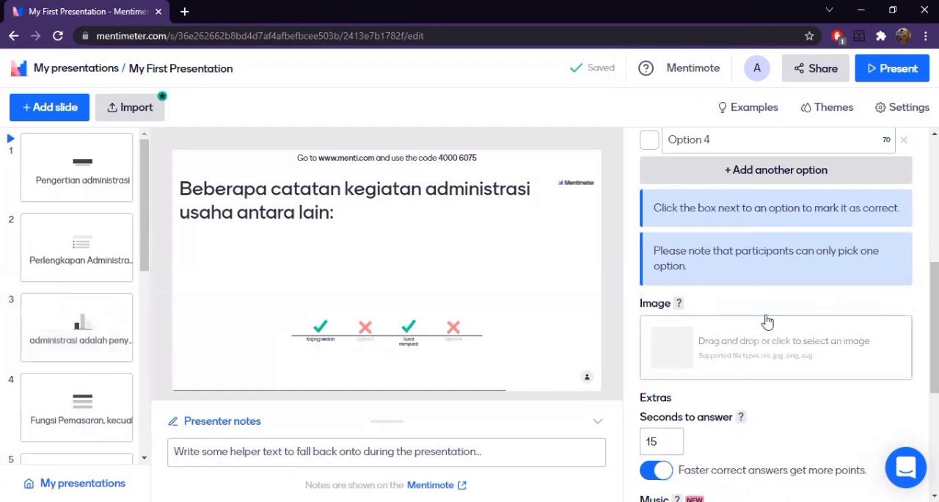
pyautogui.scroll(-3, 767, 321)
pyautogui.scroll(4, 754, 343)
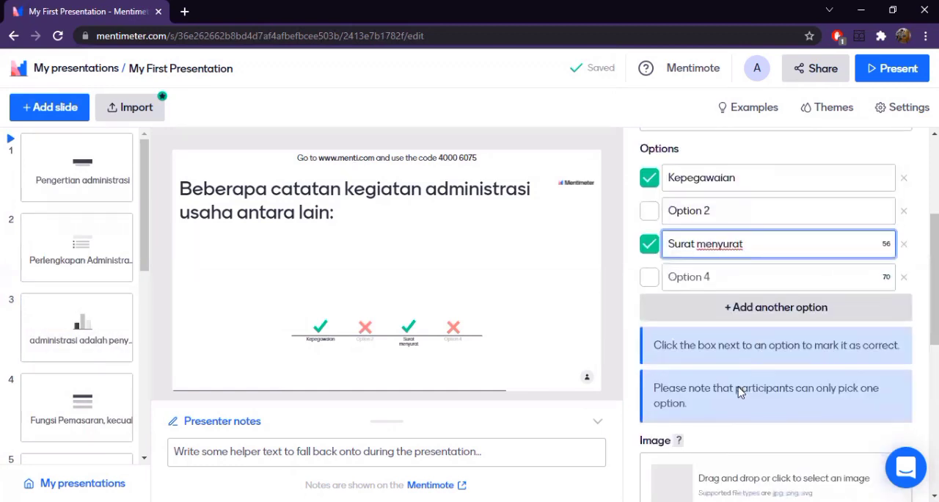
pyautogui.scroll(-2, 740, 392)
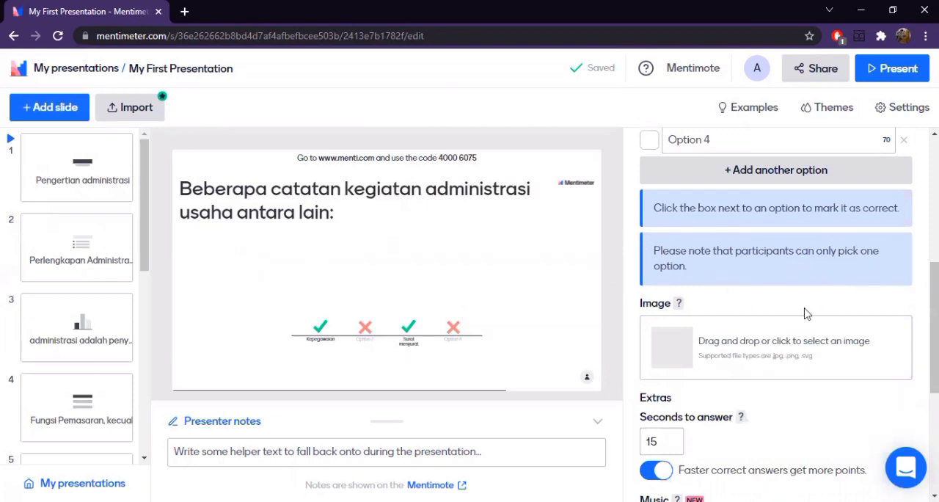
pyautogui.scroll(3, 803, 313)
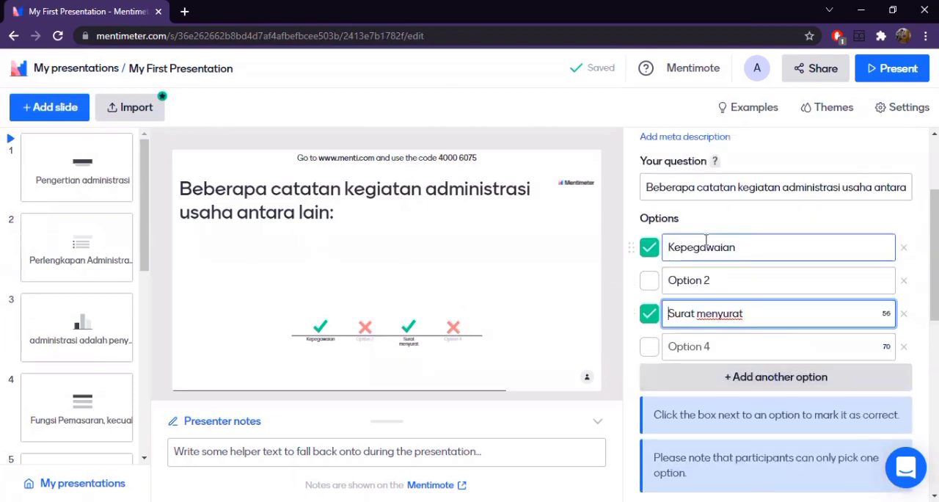
# - Enter "Penjualan" as the second answer option of the quiz question
pyautogui.click(726, 282)
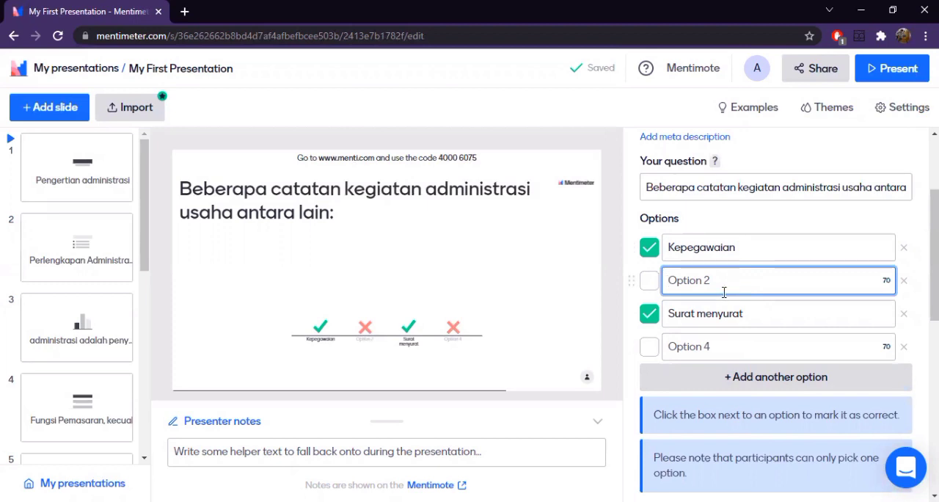
pyautogui.write('Penjuala')
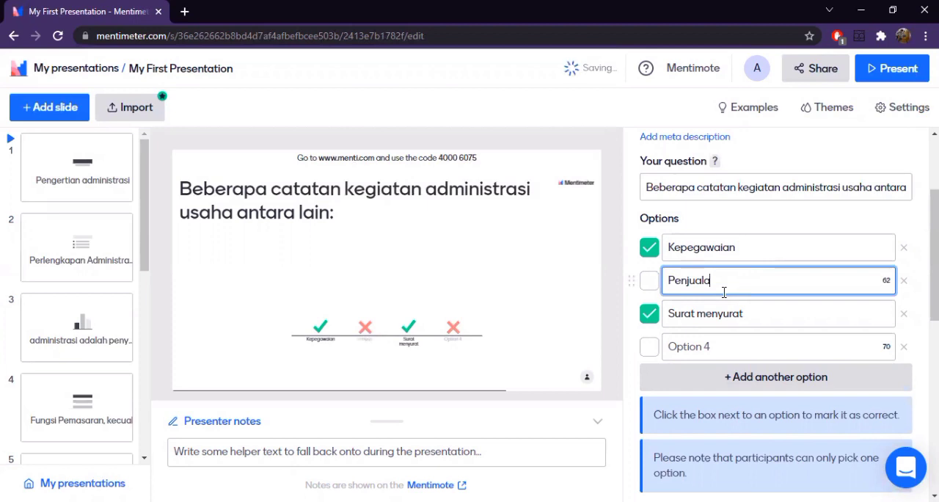
pyautogui.write('n')
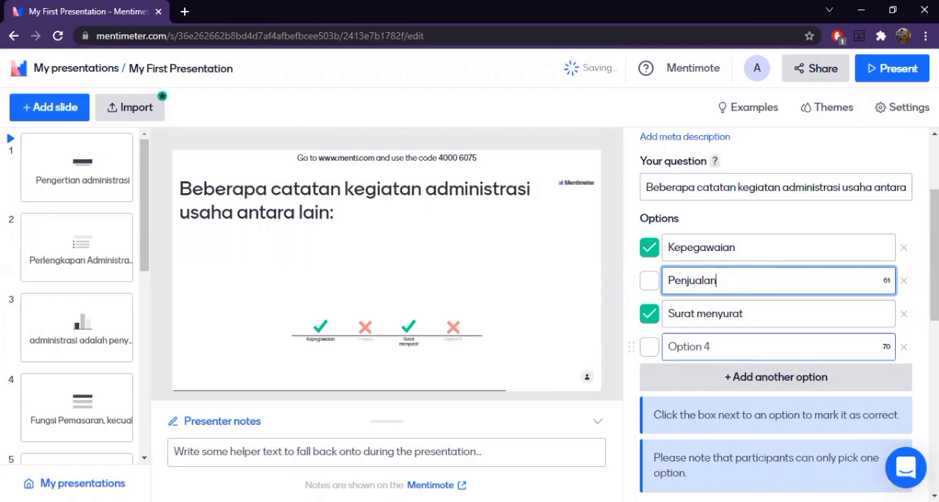
# - Delete the empty fourth answer option and replace the second option's text with "Transfer"
pyautogui.click(738, 347)
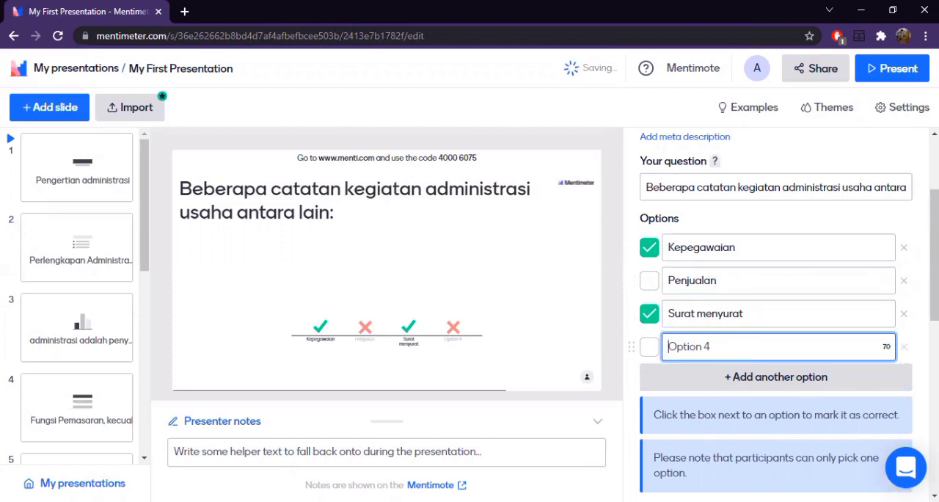
pyautogui.click(904, 347)
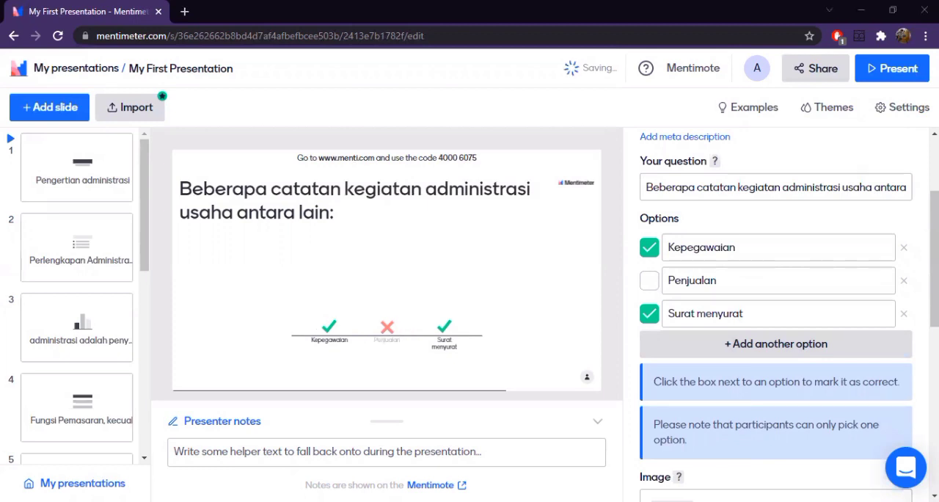
pyautogui.click(757, 276)
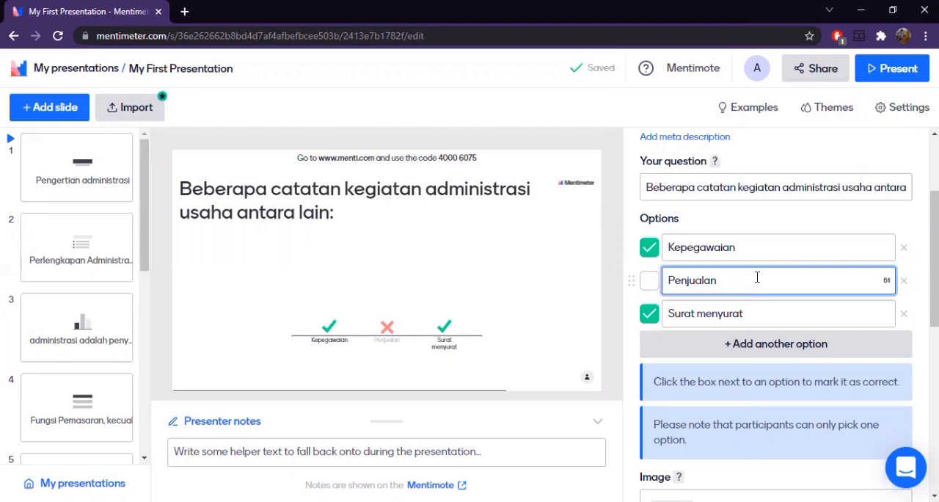
pyautogui.press('BackSpace')
pyautogui.press('BackSpace')
pyautogui.press('BackSpace')
pyautogui.press('BackSpace')
pyautogui.press('BackSpace')
pyautogui.press('BackSpace')
pyautogui.press('BackSpace')
pyautogui.press('BackSpace')
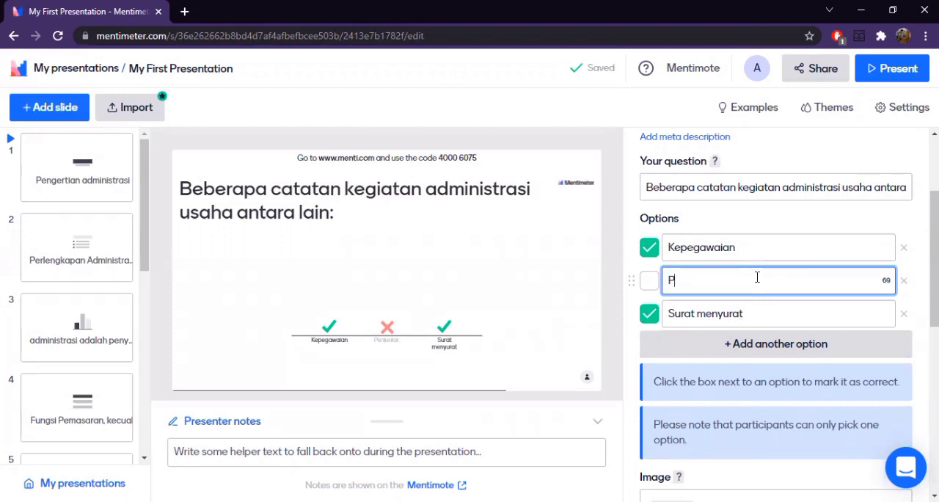
pyautogui.write('r')
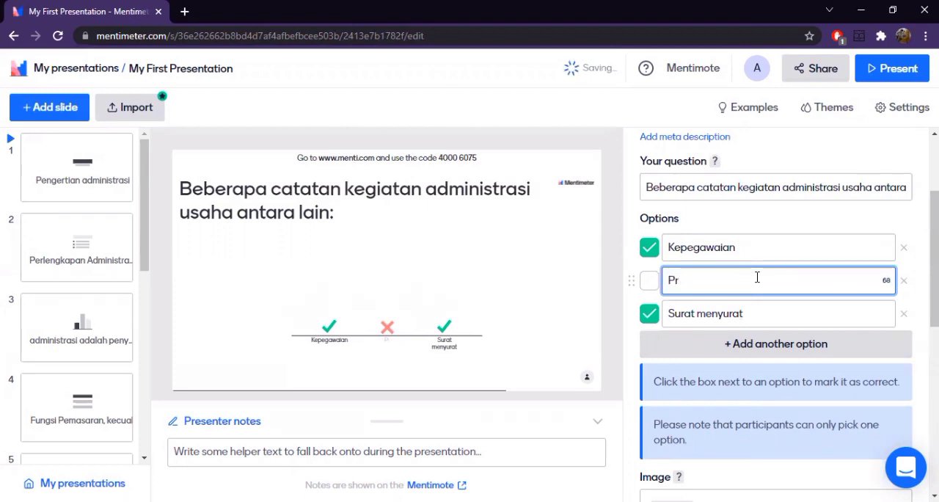
pyautogui.press('BackSpace')
pyautogui.press('BackSpace')
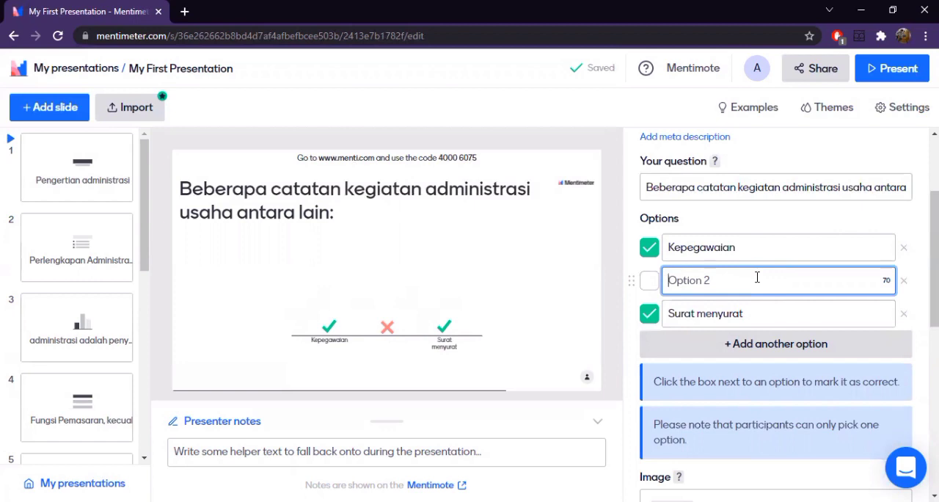
pyautogui.write('Transfer')
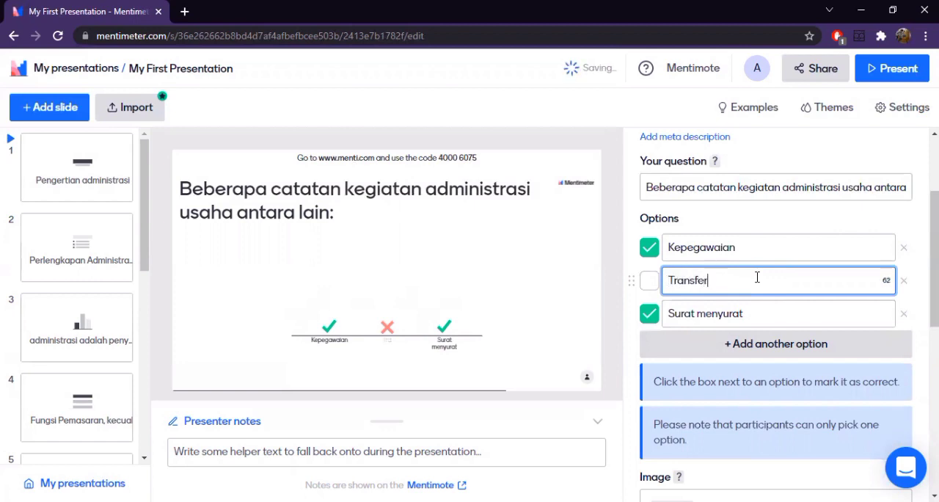
# - Set the quiz question's time to answer to 20 seconds
pyautogui.scroll(-4, 758, 418)
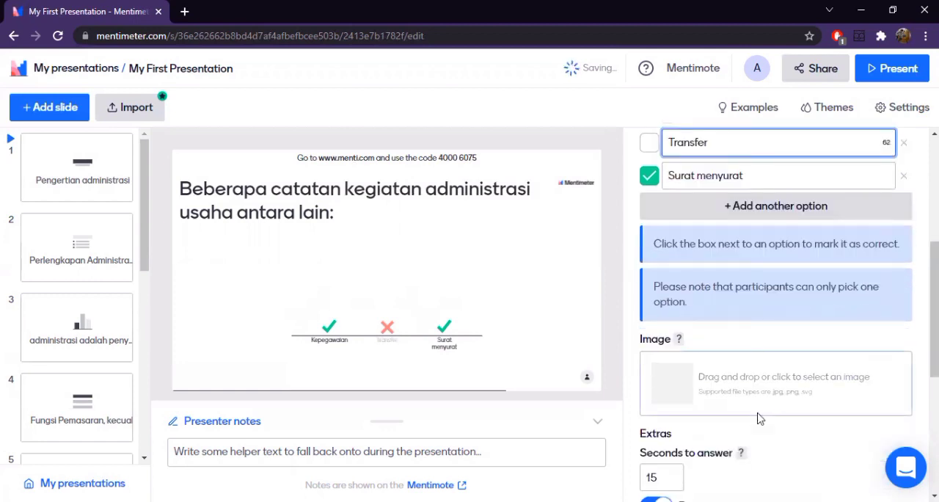
pyautogui.scroll(-3, 759, 418)
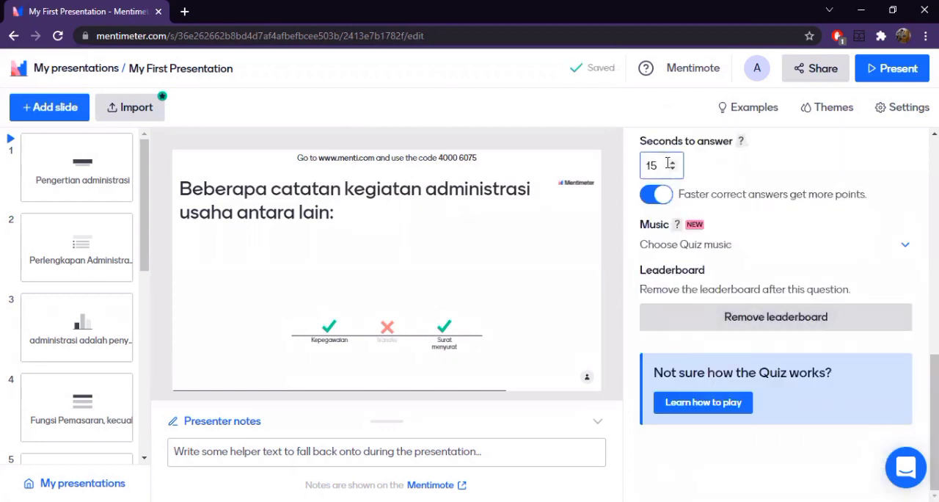
pyautogui.doubleClick(673, 165)
pyautogui.write('20')
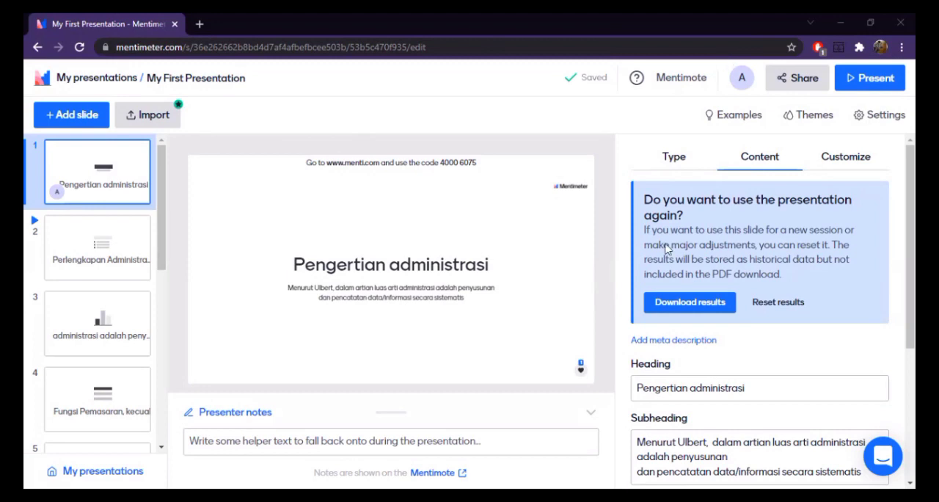
# - Start the full-screen presentation from the "Pengertian administrasi" heading slide
pyautogui.click(871, 80)
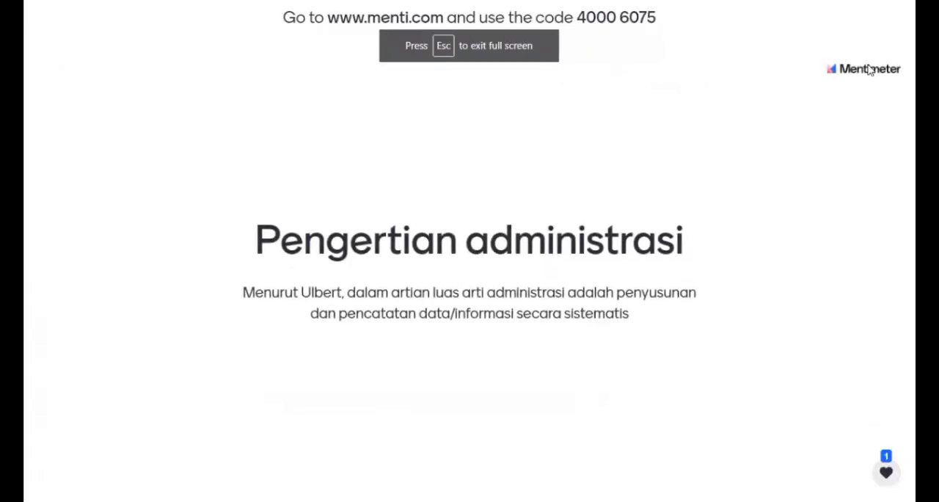